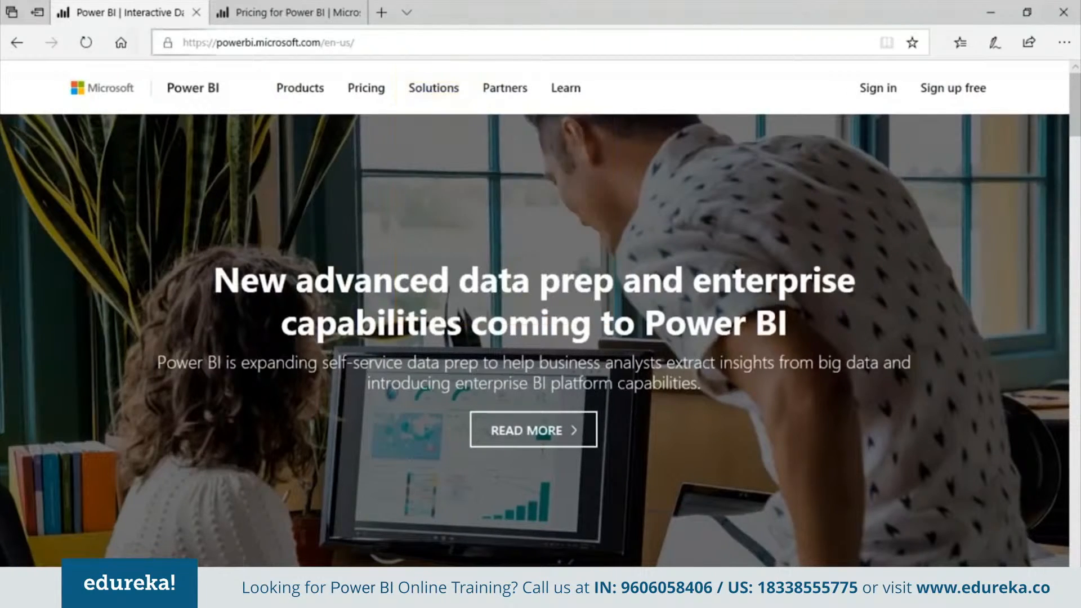
- Browse the Power BI Desktop product page in Edge, then go to the pricing page
mouse_move(300, 88)
click(327, 169)
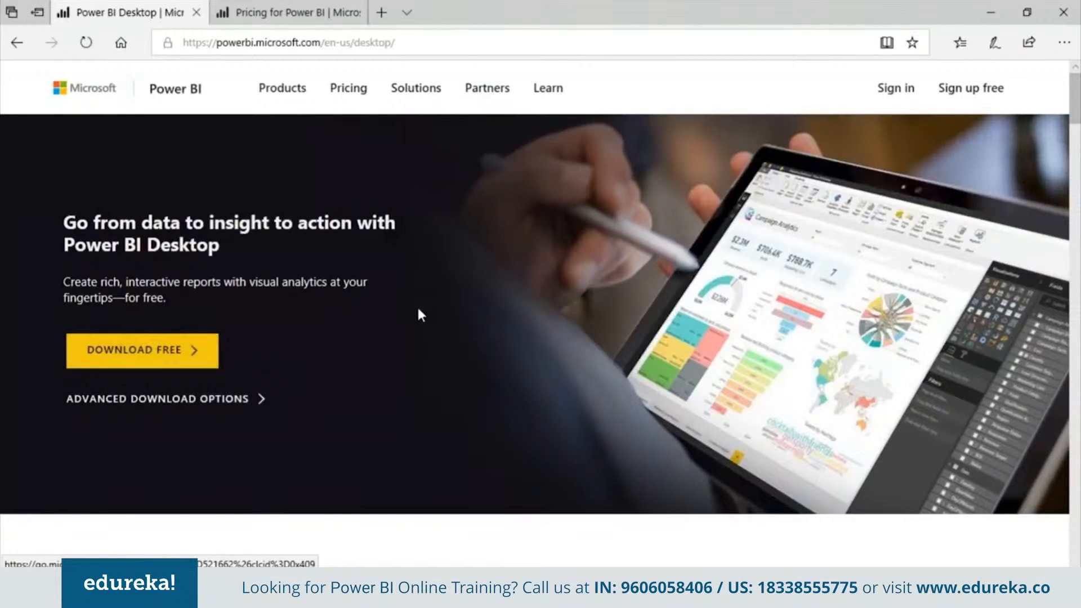
click(336, 8)
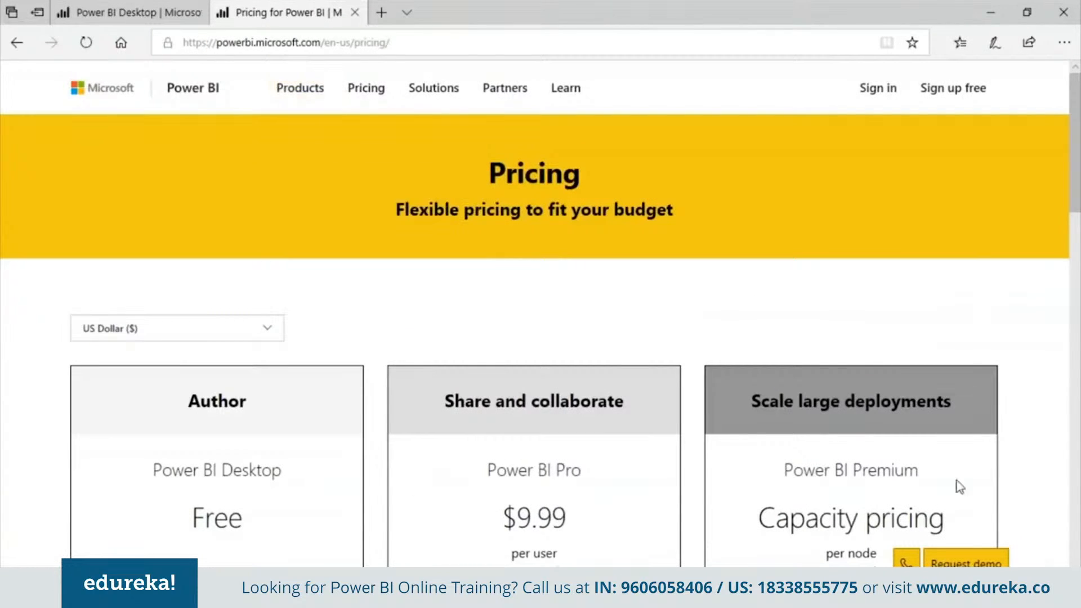
- Scroll through the Power BI pricing details, then return to Power BI Desktop
scroll(535, 338, down, 2)
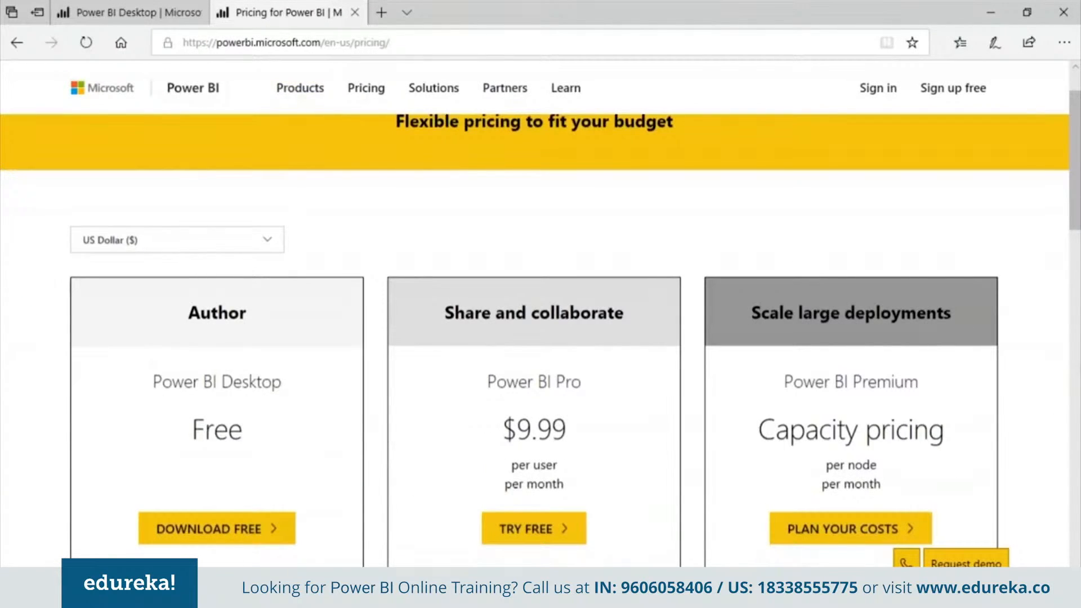
scroll(535, 338, down, 5)
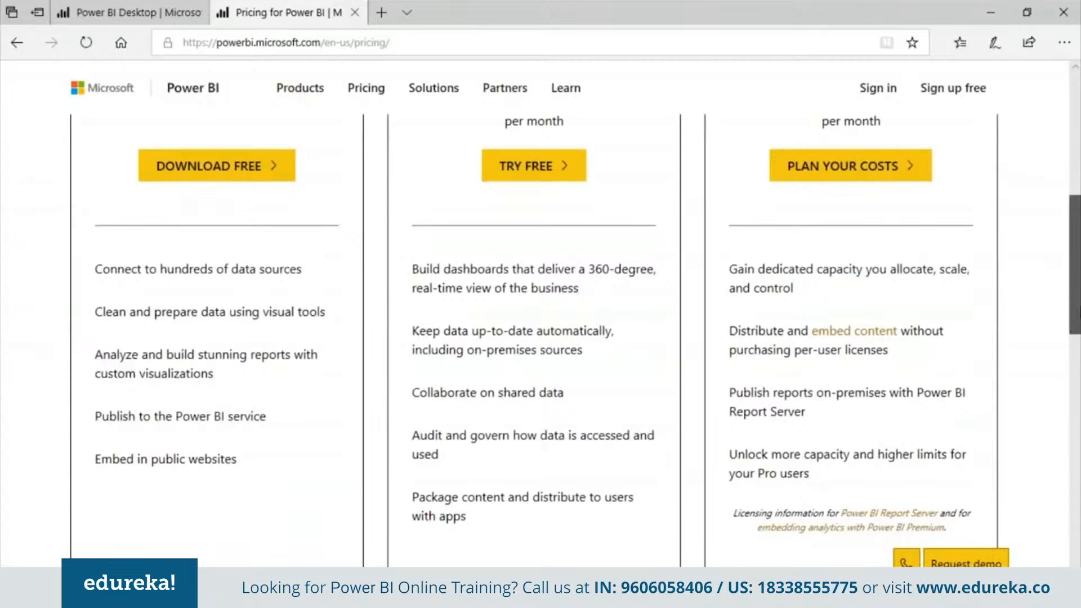
scroll(535, 338, down, 4)
scroll(1041, 179, up, 10)
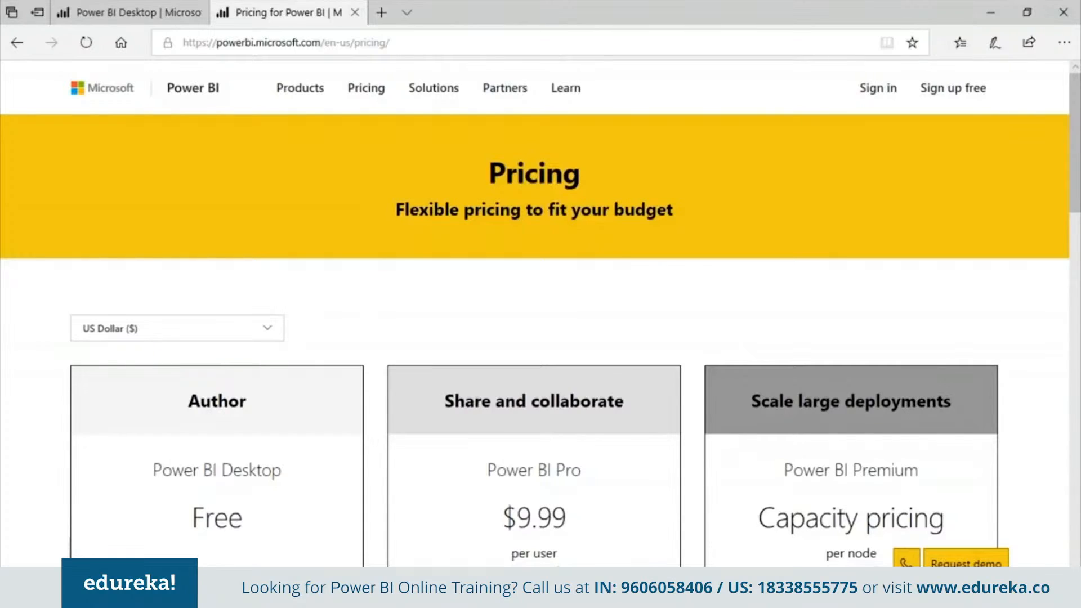
click(603, 596)
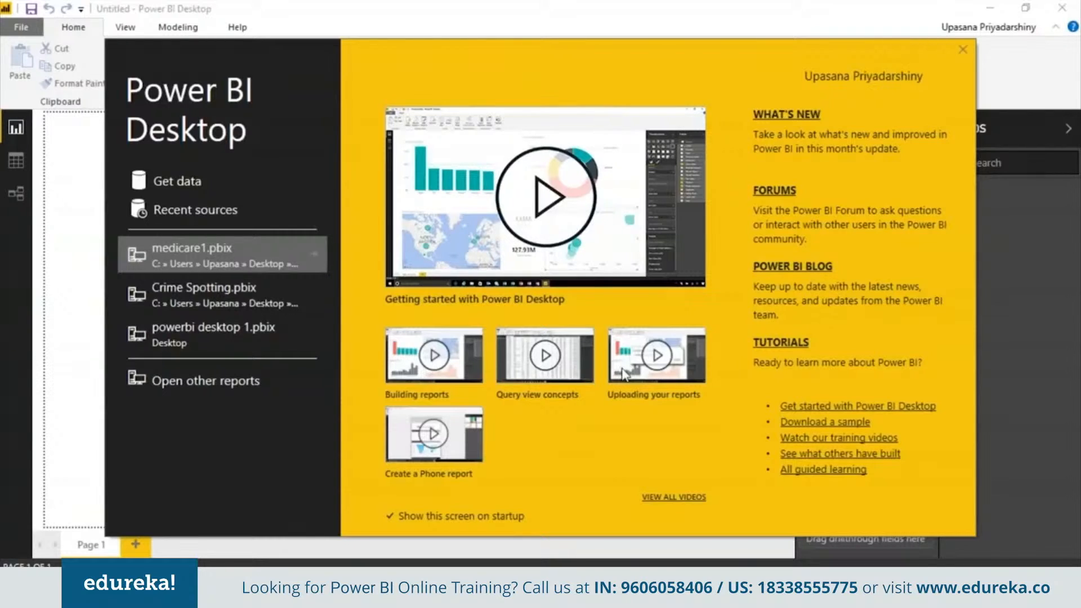
- Import On_Street_Crime_In_Camden.csv through the Text/CSV connector and load it
click(963, 50)
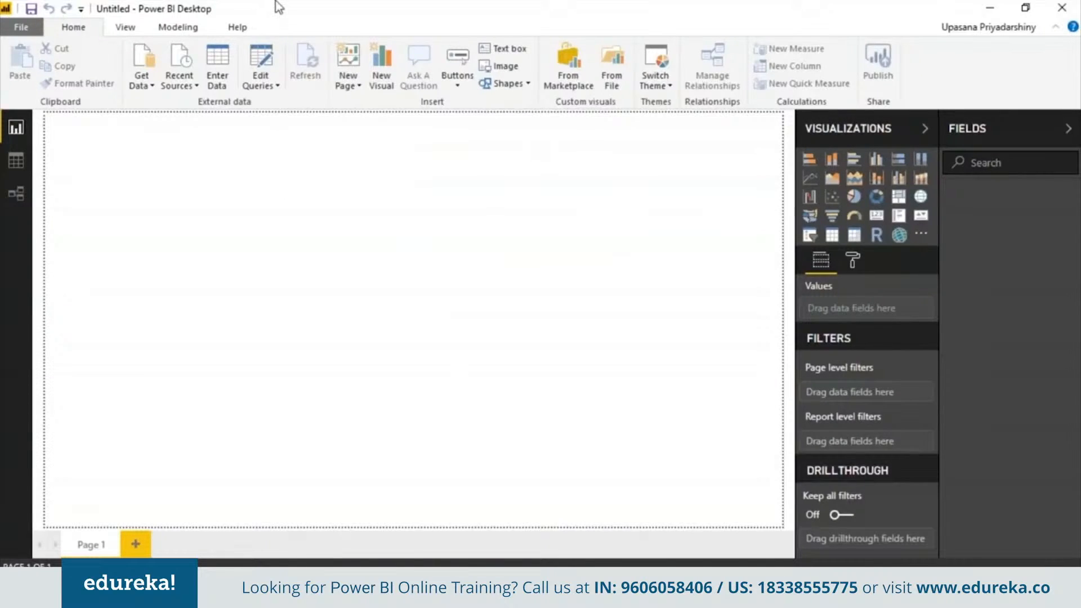
click(145, 78)
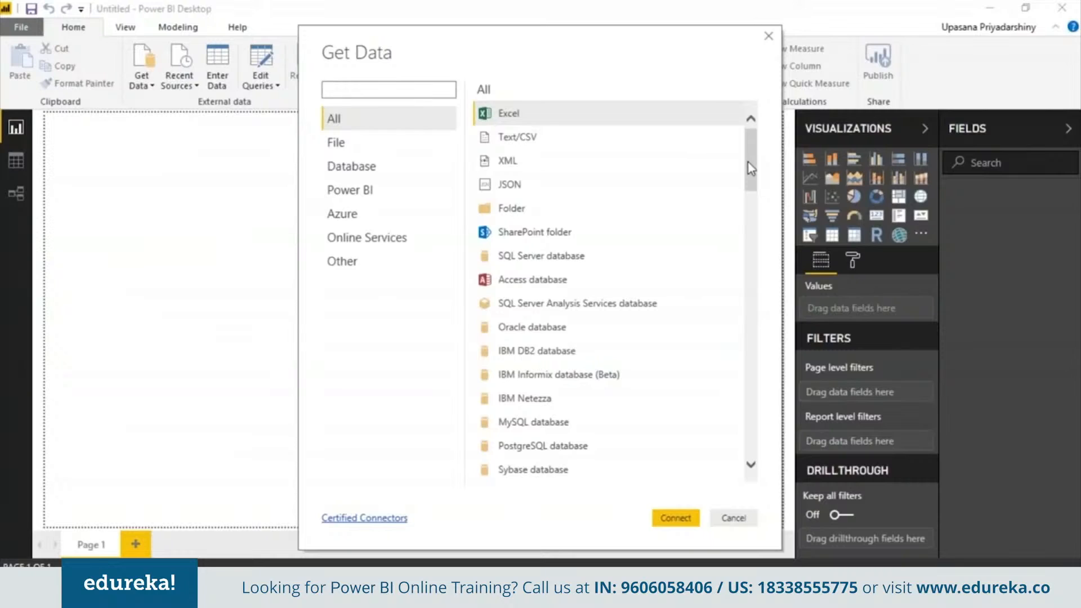
mouse_move(749, 168)
mouse_down()
mouse_move(755, 219)
mouse_move(749, 161)
mouse_up()
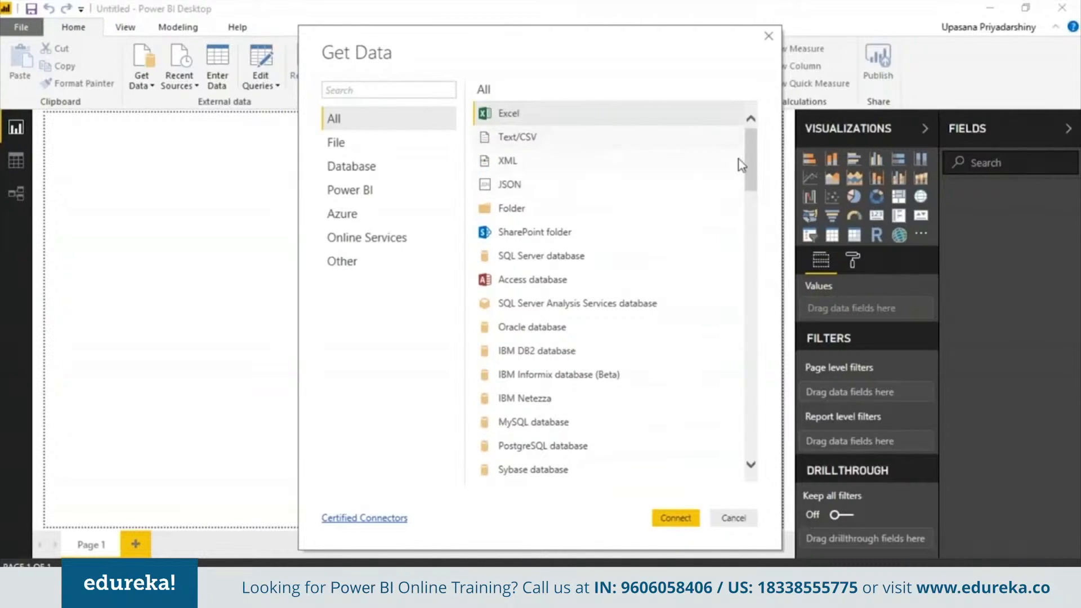
double_click(638, 145)
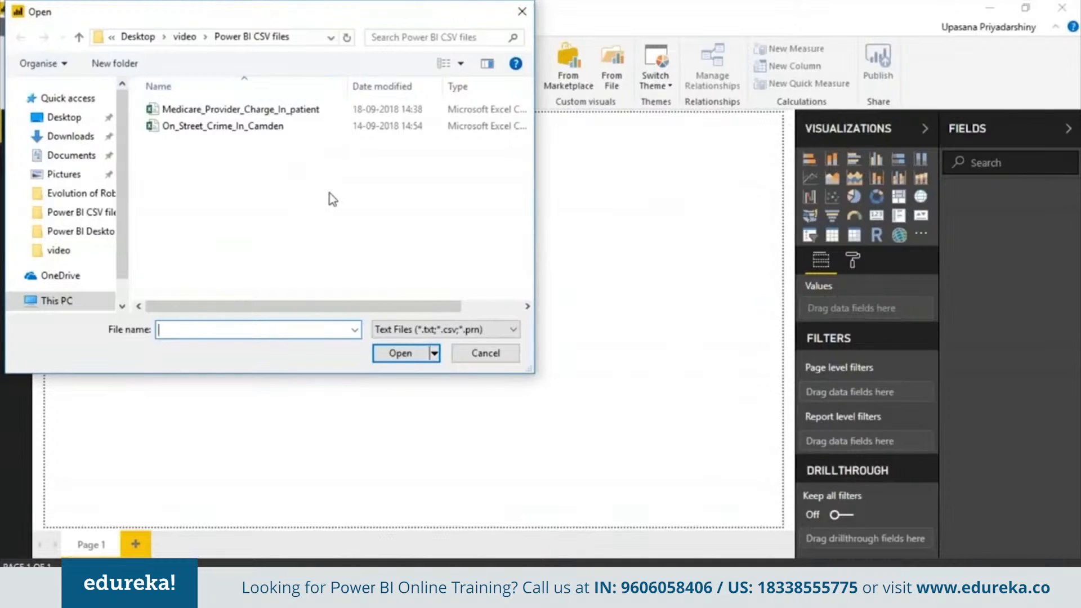
double_click(253, 126)
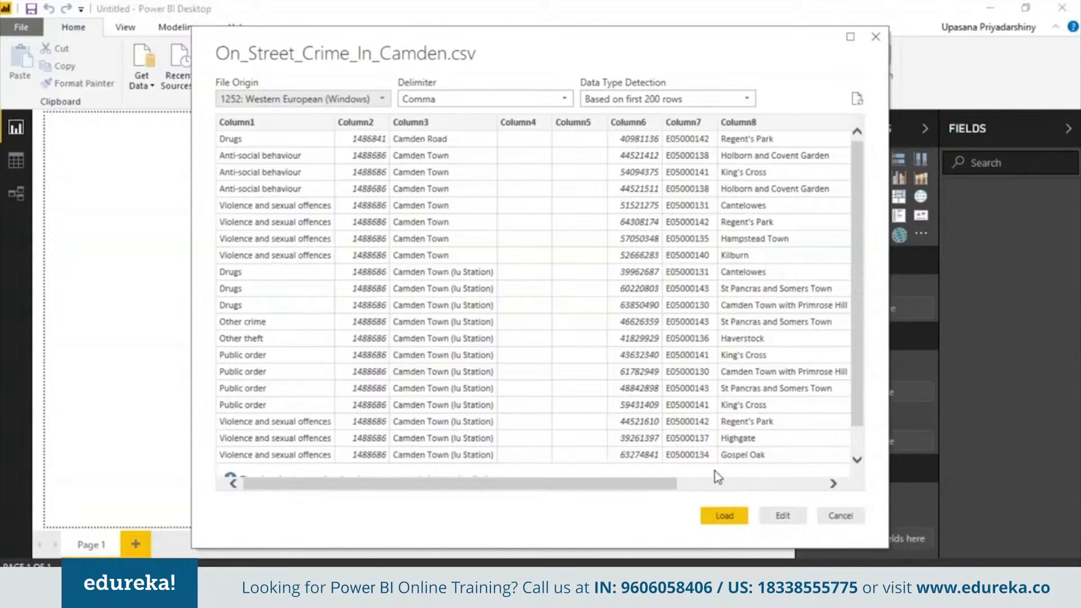
click(725, 515)
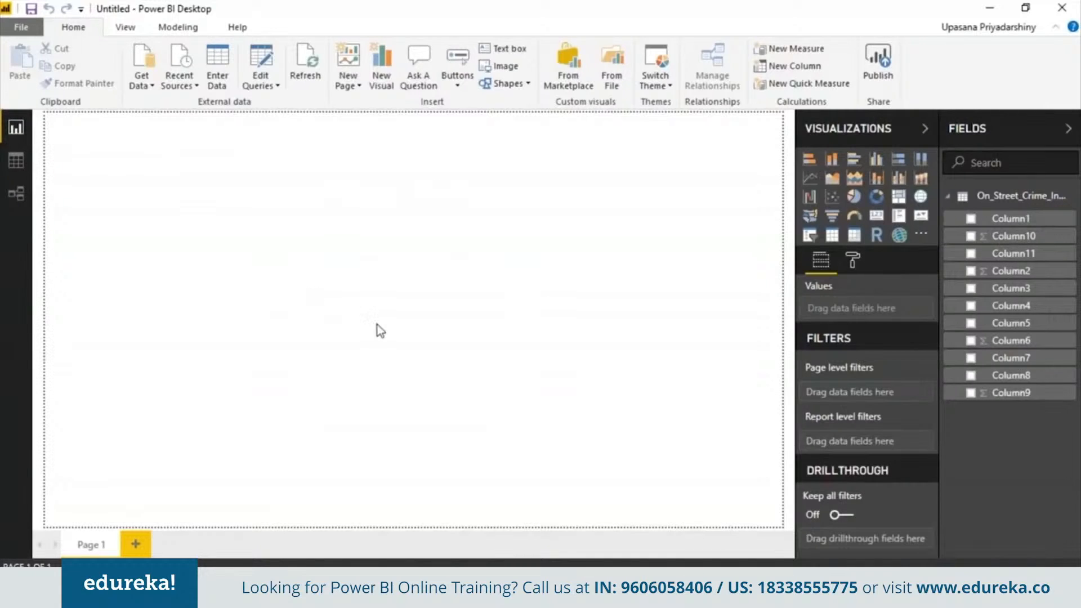
- Resize the crime table card and centre it in the Relationships diagram, then return to Data view
click(15, 161)
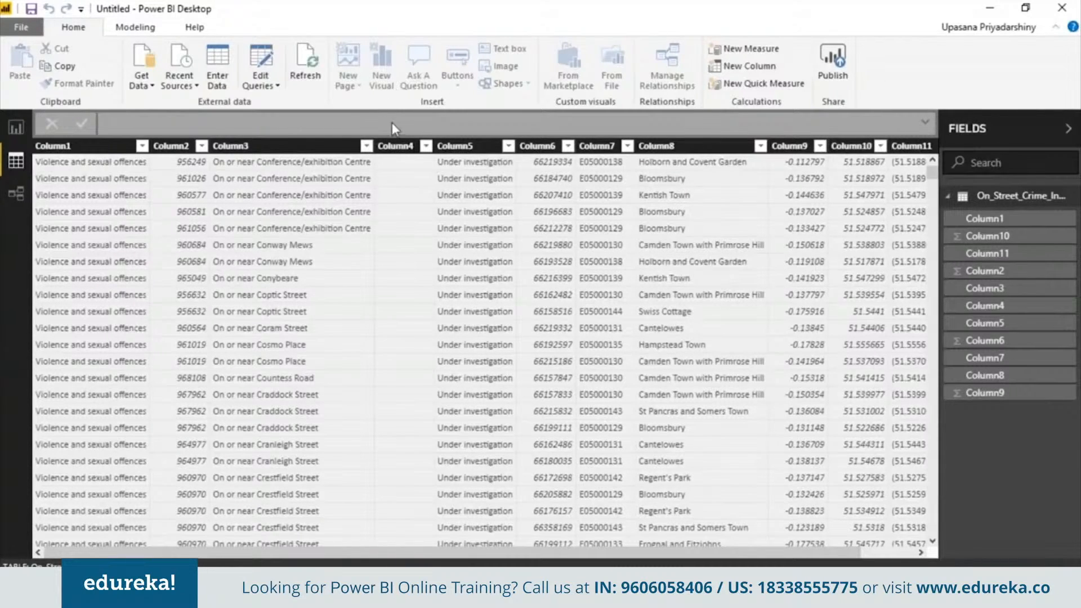
click(16, 194)
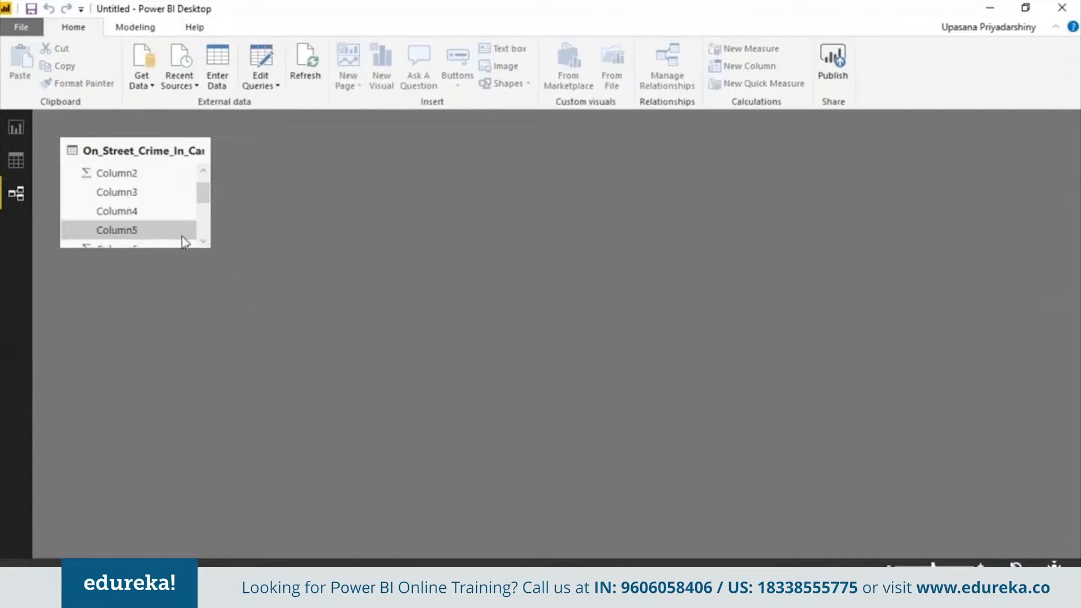
scroll(205, 180, up, 1)
click(202, 150)
drag(212, 249, 292, 417)
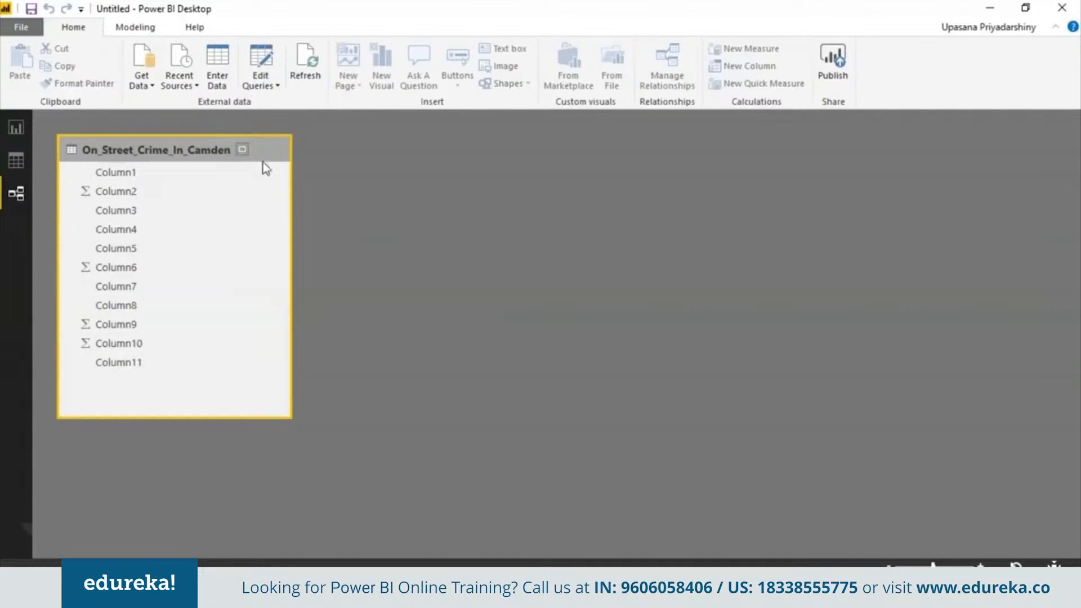
drag(279, 158, 656, 160)
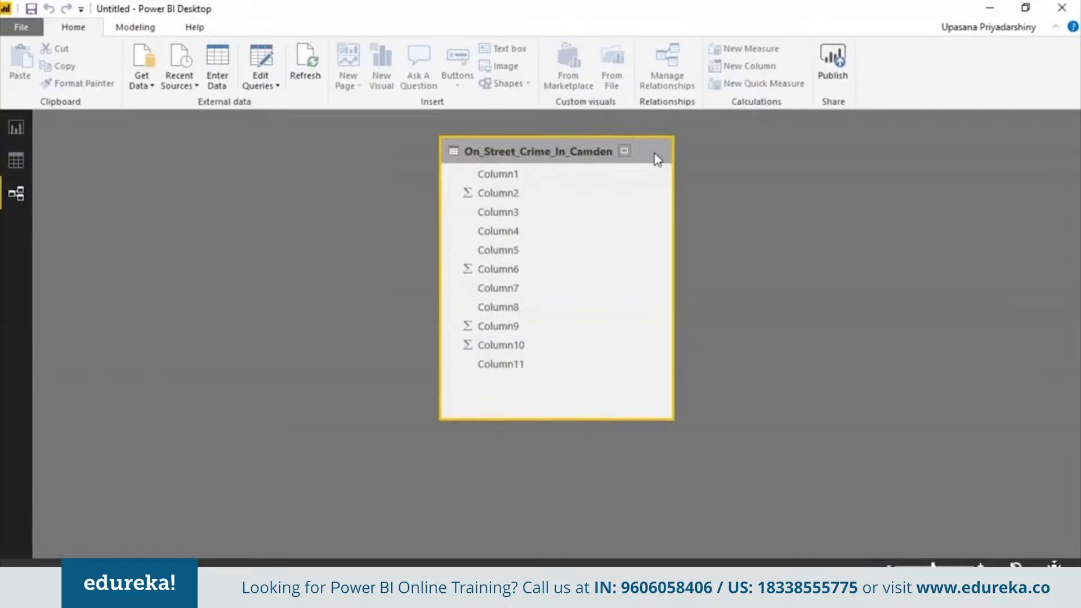
click(17, 162)
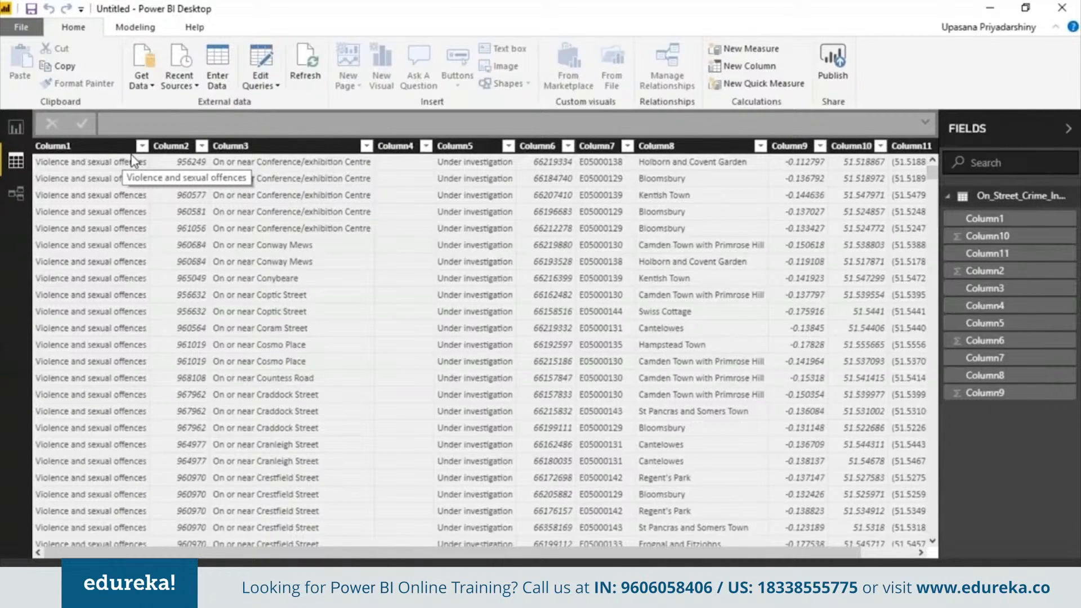
- Rename Column1 to 'Categories' and Column3 to 'Street Name'
click(143, 148)
click(143, 148)
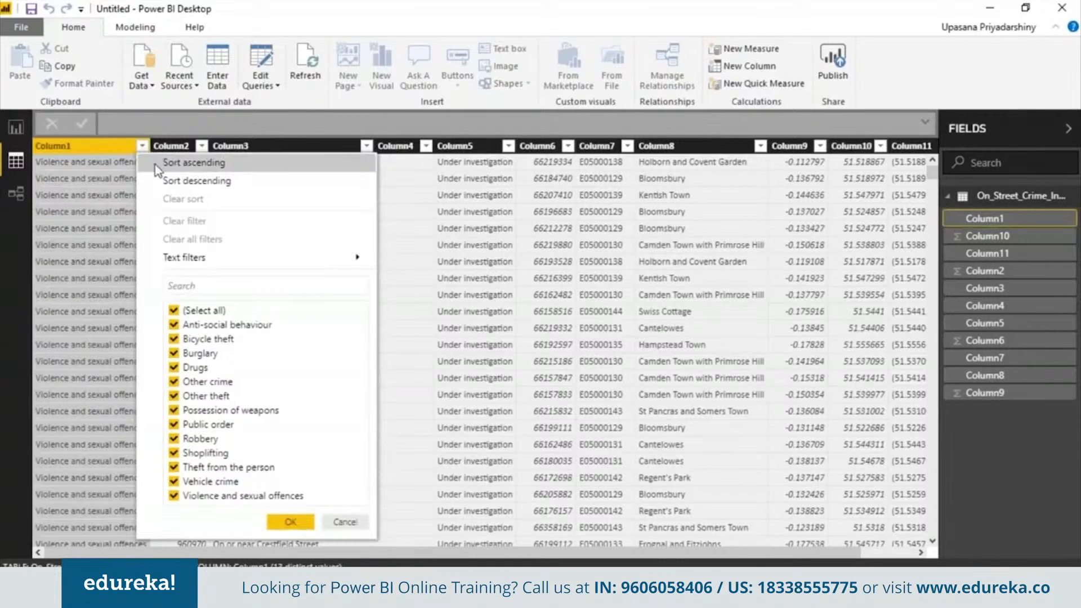
right_click(121, 160)
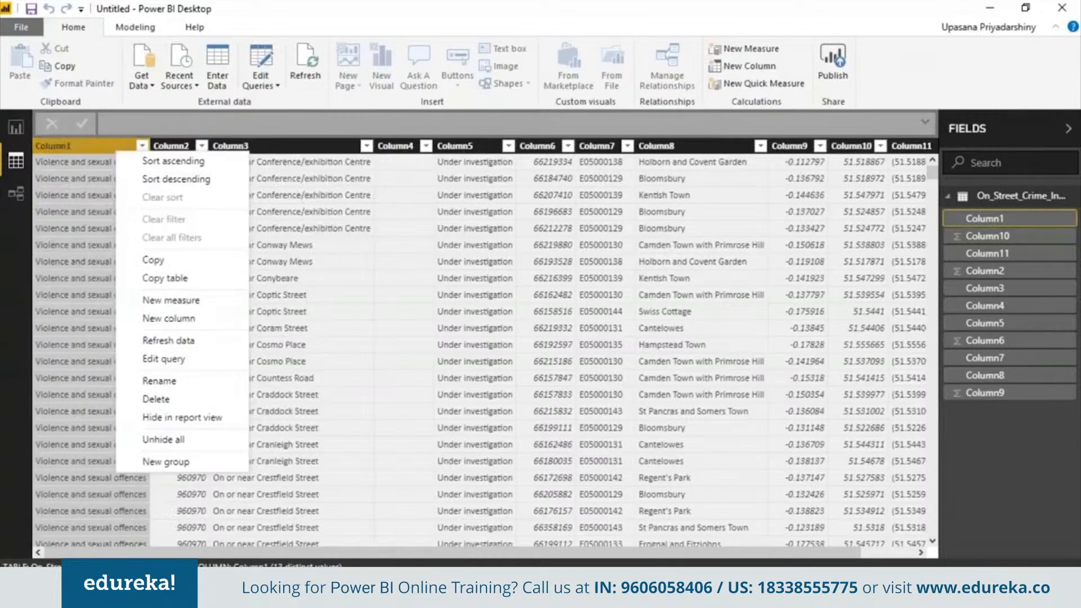
click(164, 385)
text(Cate)
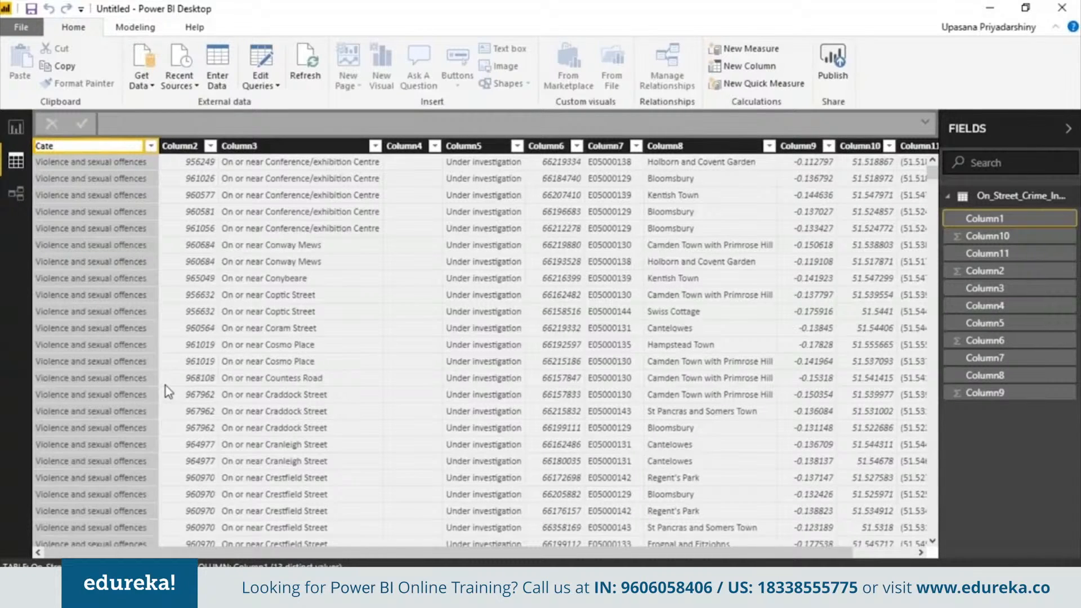
text(gories)
right_click(253, 166)
click(361, 370)
text(Street Name)
- Rename Columns 8–11 to 'Location', 'longitude', 'latitude' and '(lat,lon)'
right_click(704, 146)
click(798, 379)
text(Location)
right_click(793, 147)
click(886, 381)
text(longitude)
right_click(868, 146)
click(926, 374)
text(latitude)
double_click(870, 147)
text(,lon))
click(800, 245)
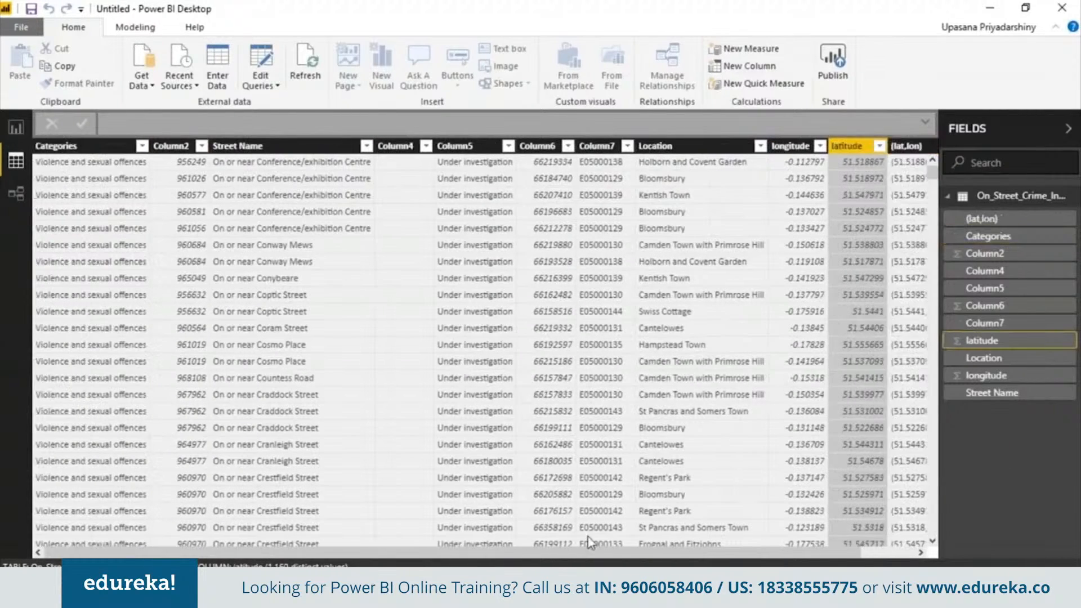
drag(563, 551, 386, 543)
- Delete the unneeded columns, including Column4, Column5 and Column2
click(426, 147)
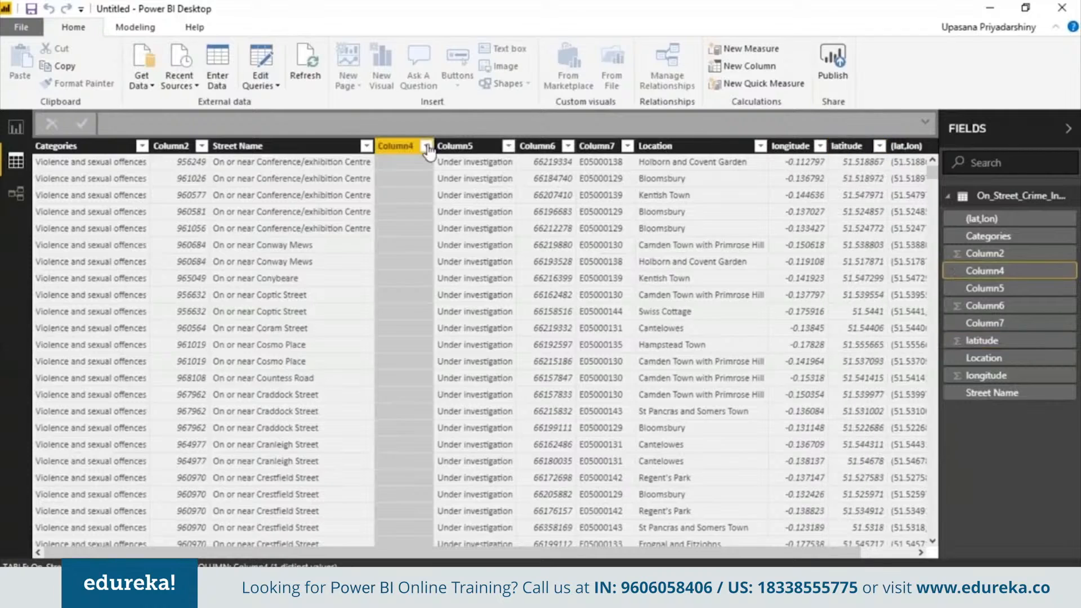
click(426, 147)
click(501, 394)
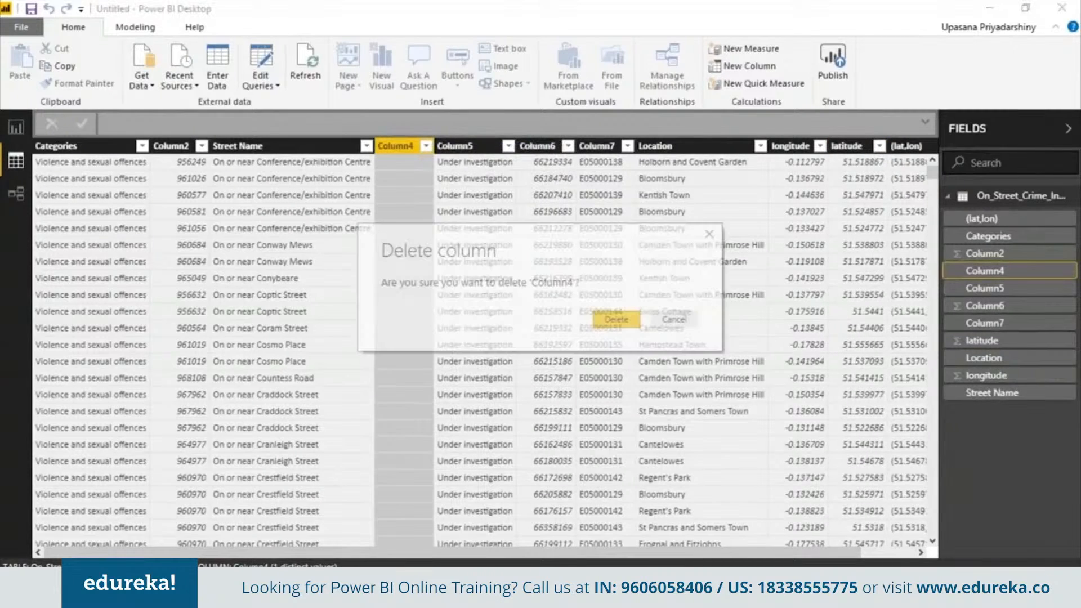
click(616, 320)
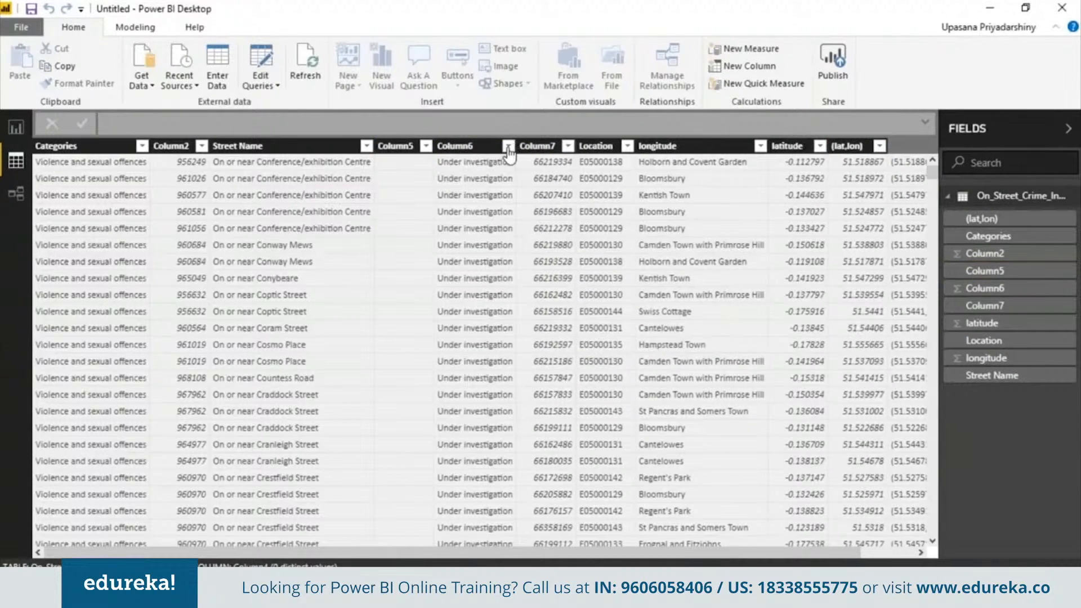
click(449, 146)
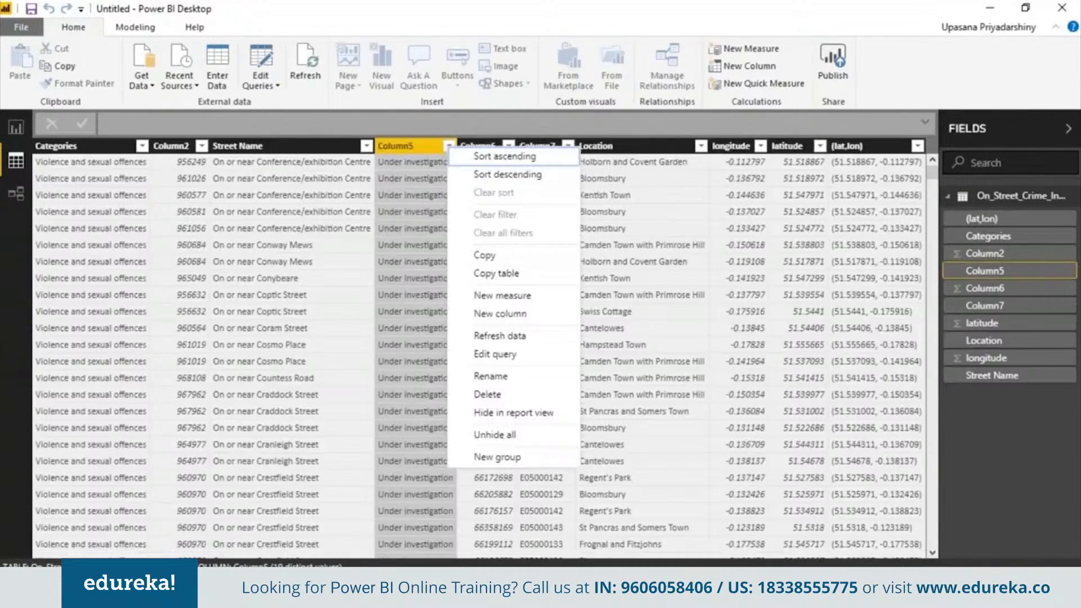
click(566, 394)
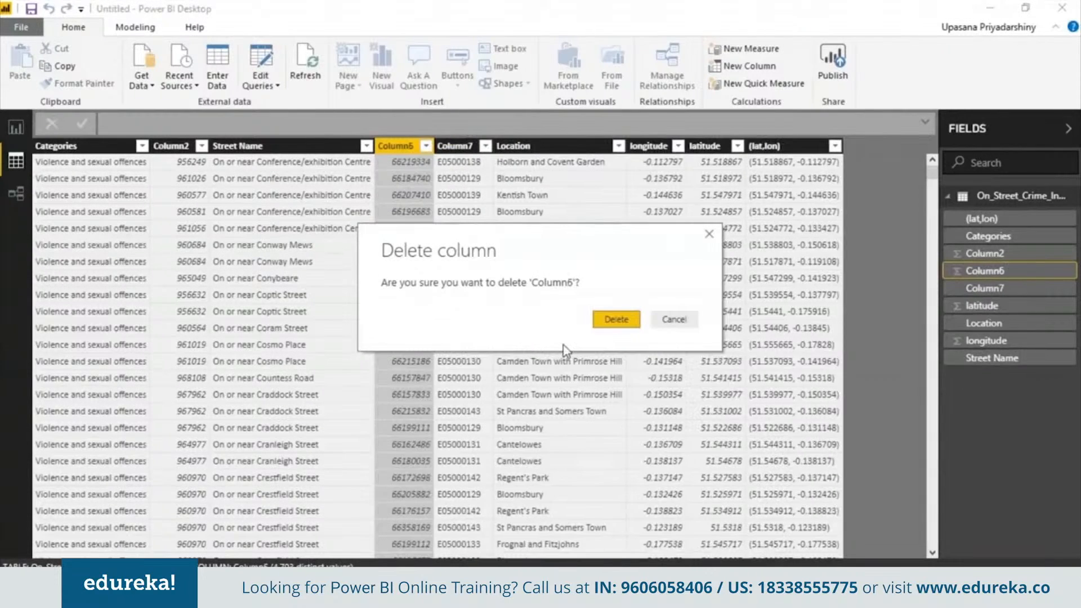
click(616, 319)
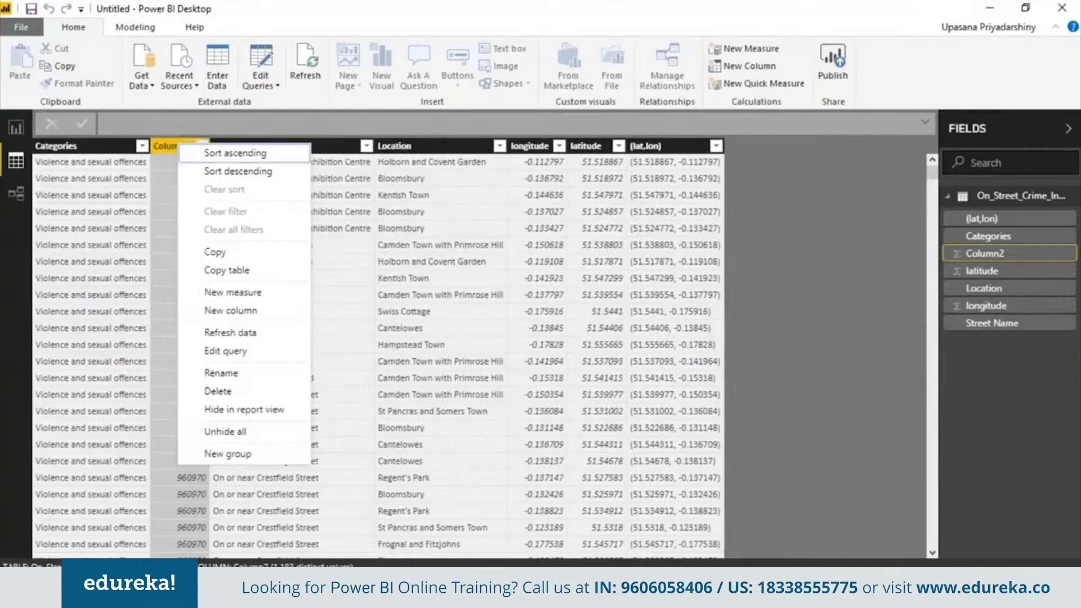
click(225, 404)
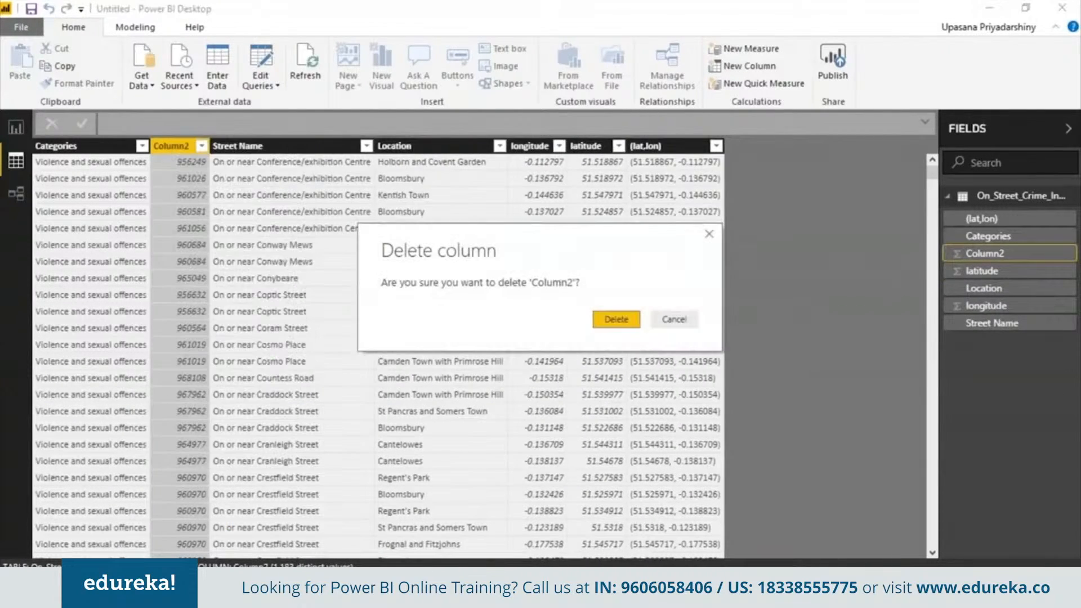
click(616, 320)
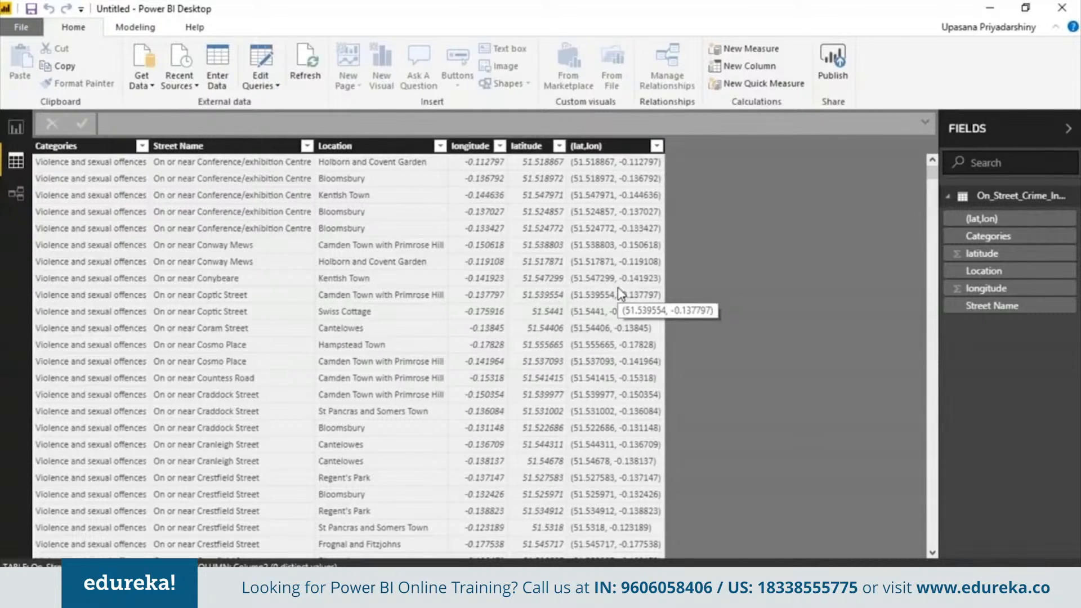
- Hide the (lat,lon) column from report view
right_click(659, 146)
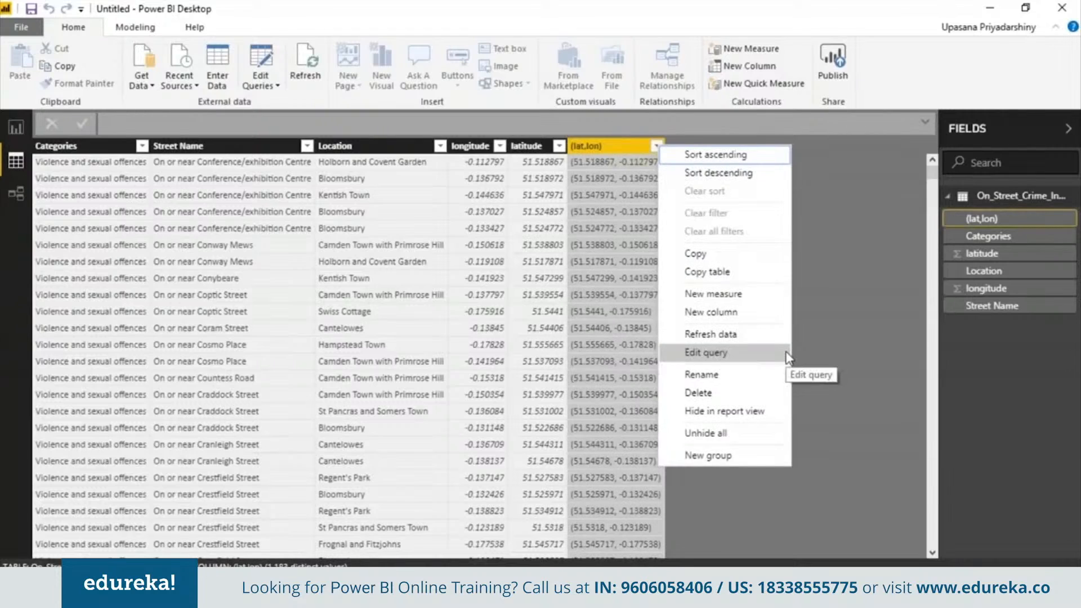
click(776, 412)
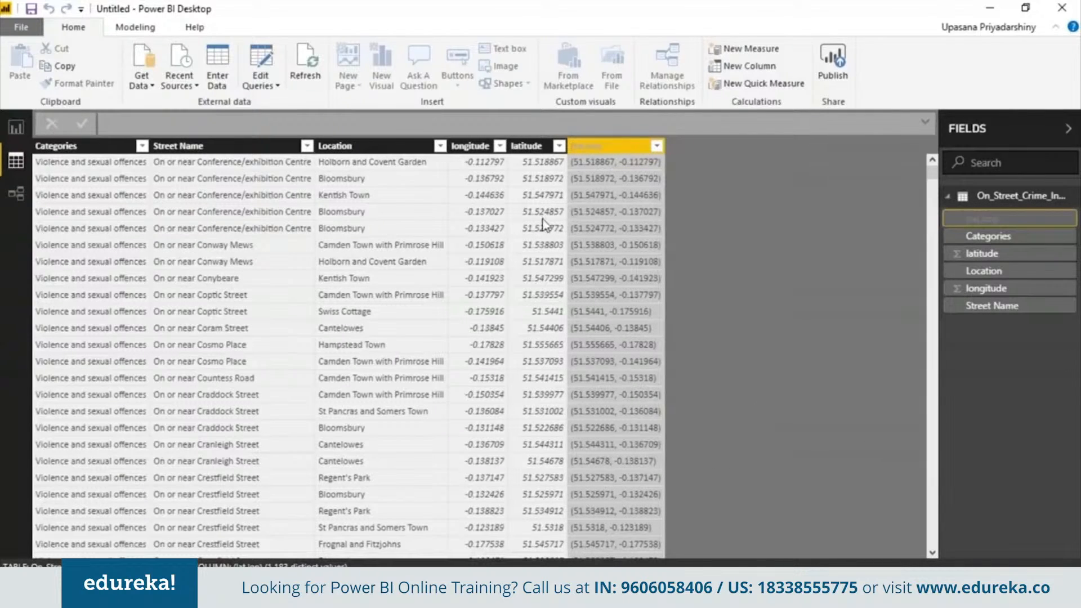
click(549, 259)
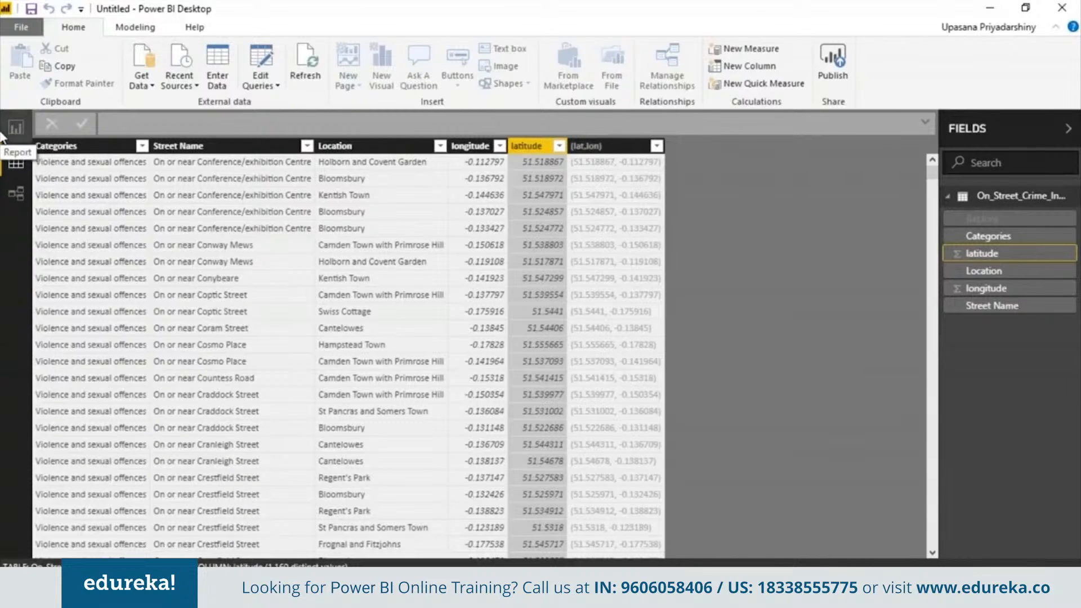
click(477, 233)
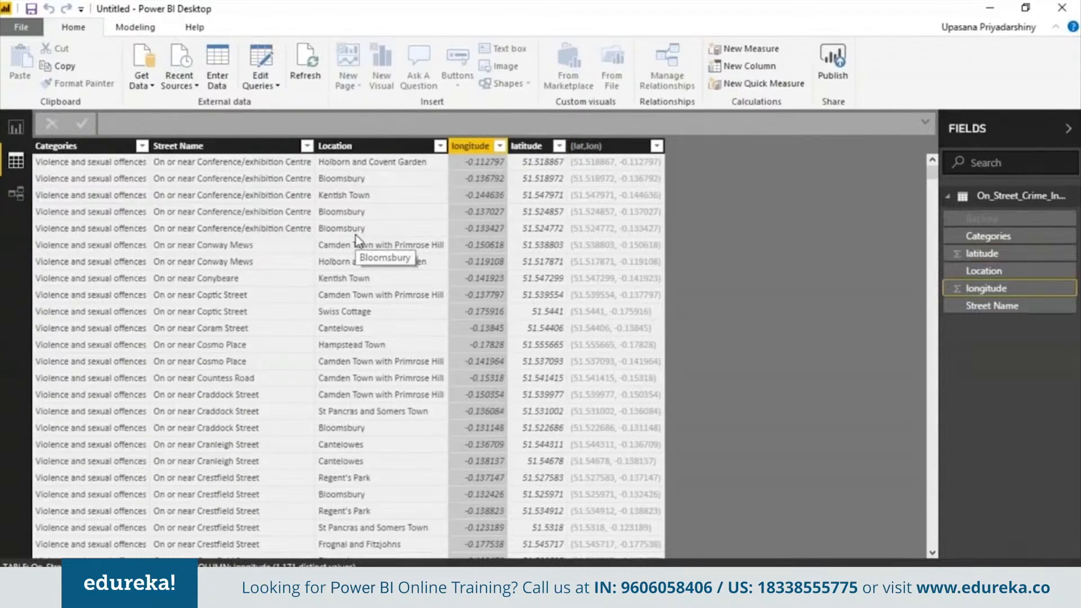
click(356, 233)
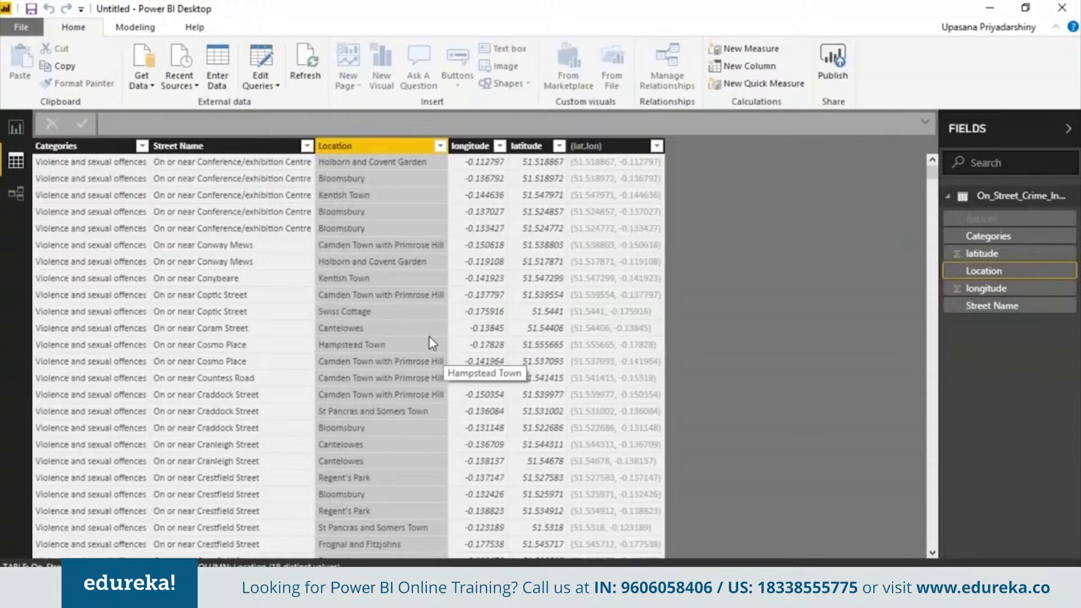
click(149, 31)
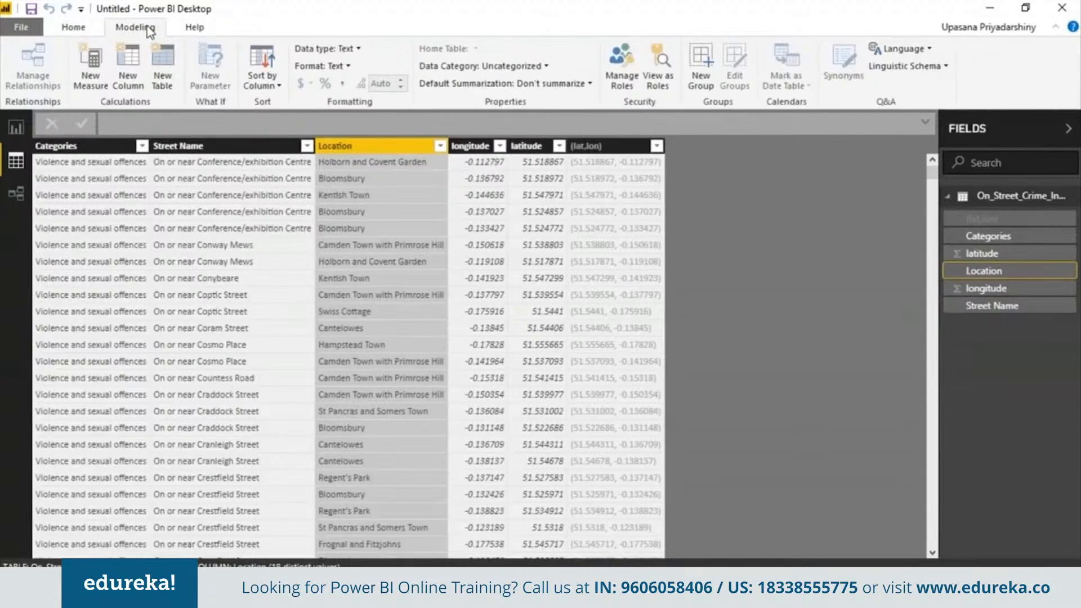
- Add a calculated column with the formula count = 1
click(127, 68)
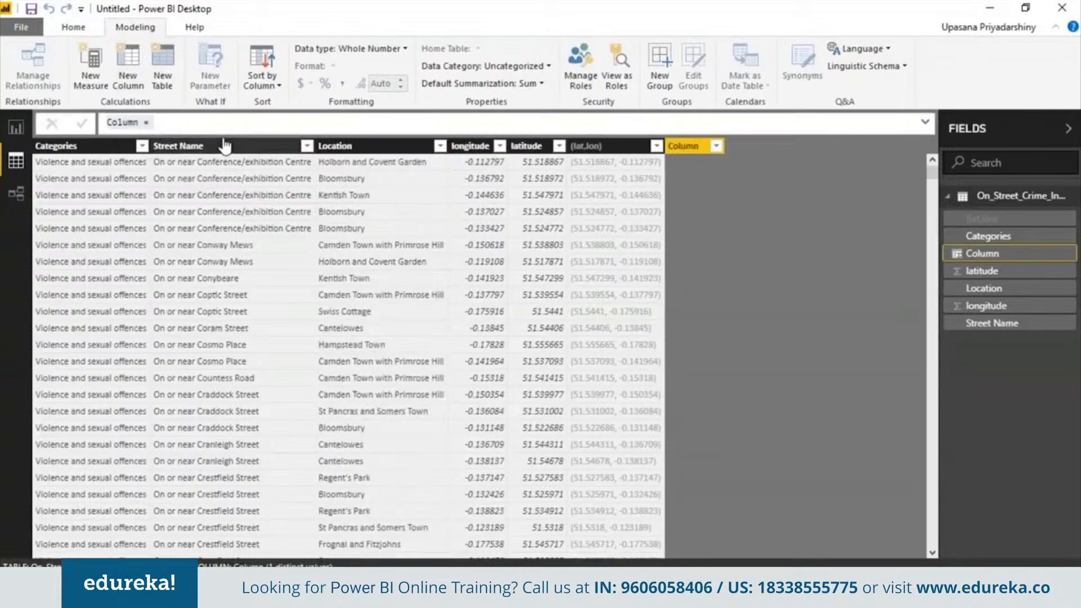
text(count = 1)
key(Return)
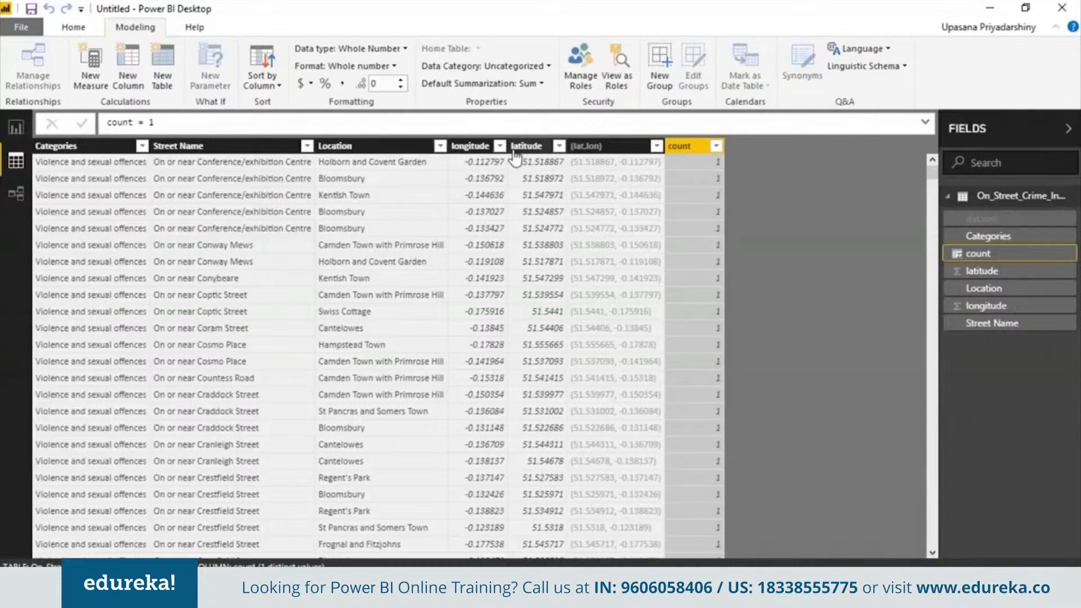
- Select the longitude column and bring up its Data Category choices
click(467, 146)
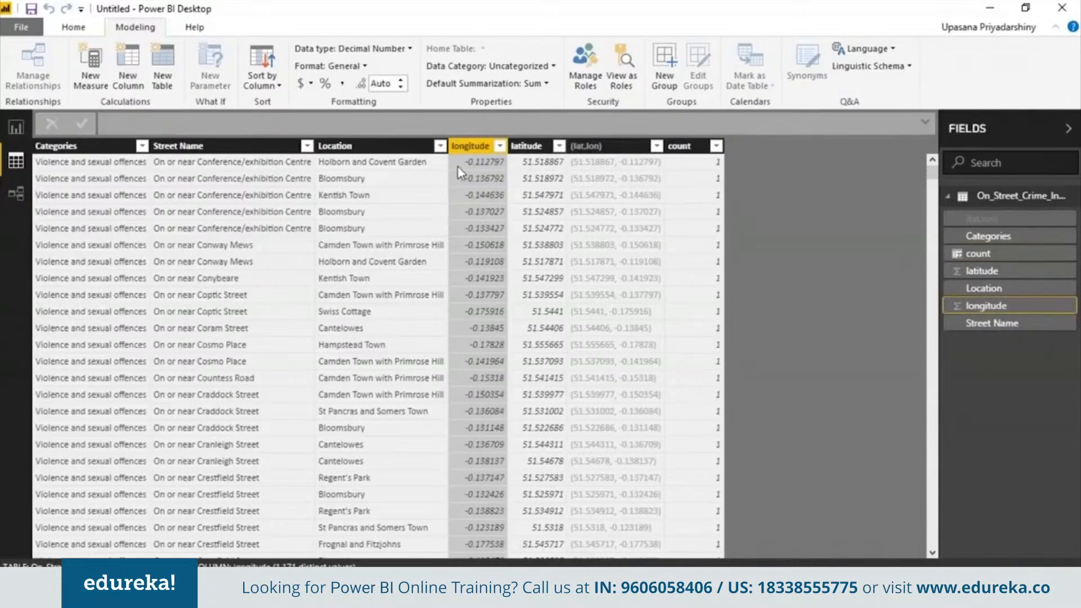
click(500, 147)
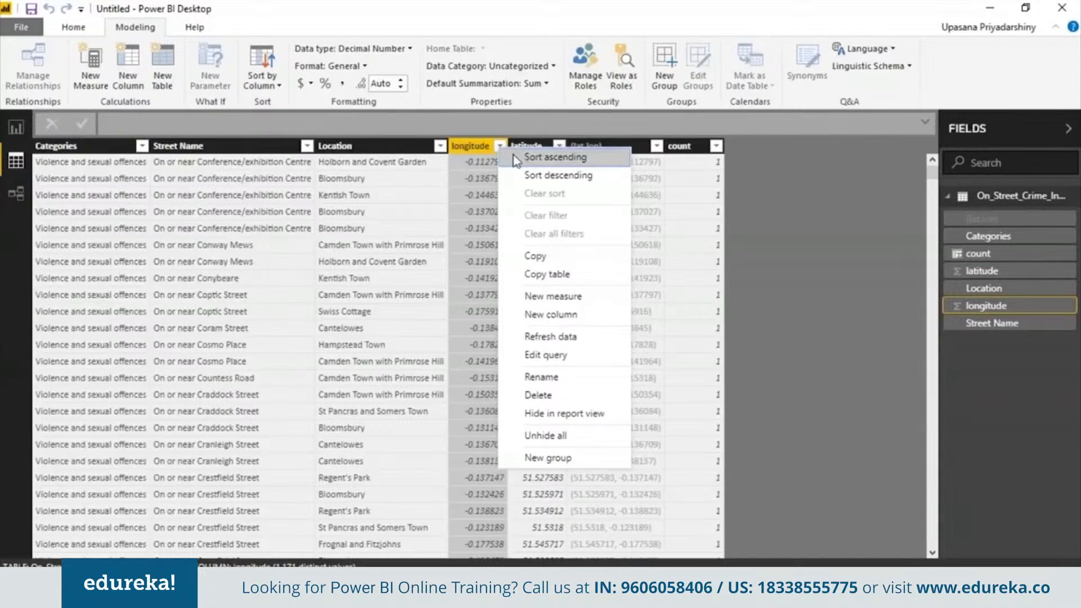
click(500, 147)
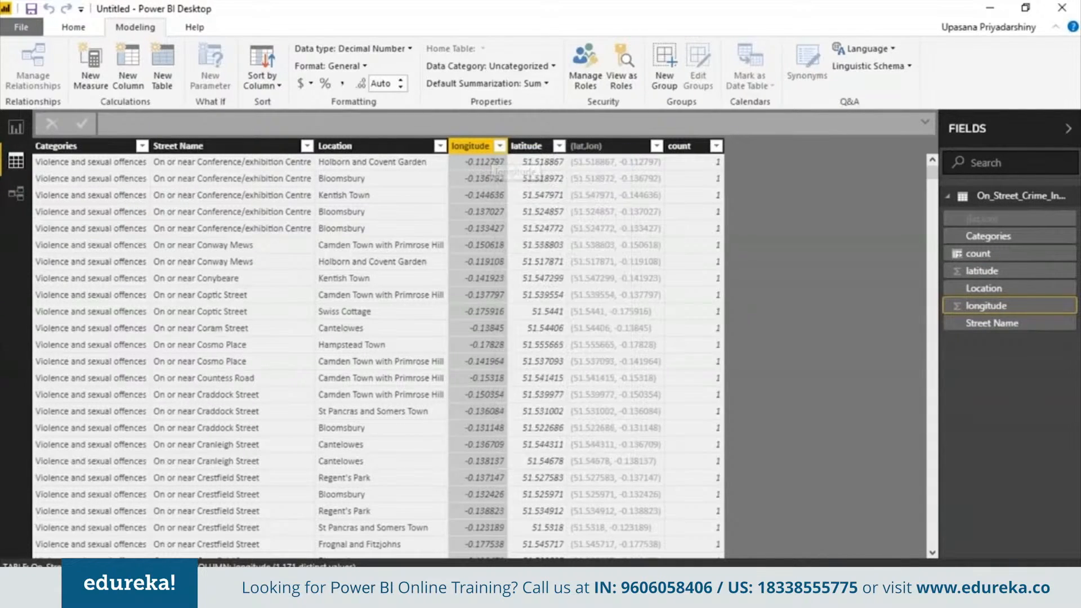
click(546, 67)
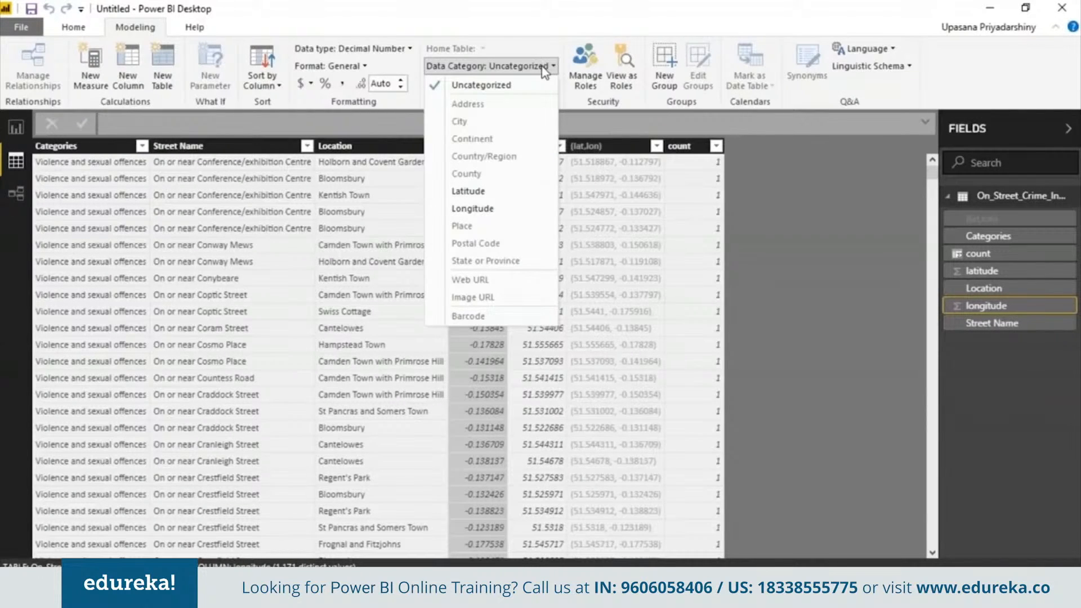
- Set longitude's data category to Longitude and latitude's to Latitude, then go to Report view
click(487, 209)
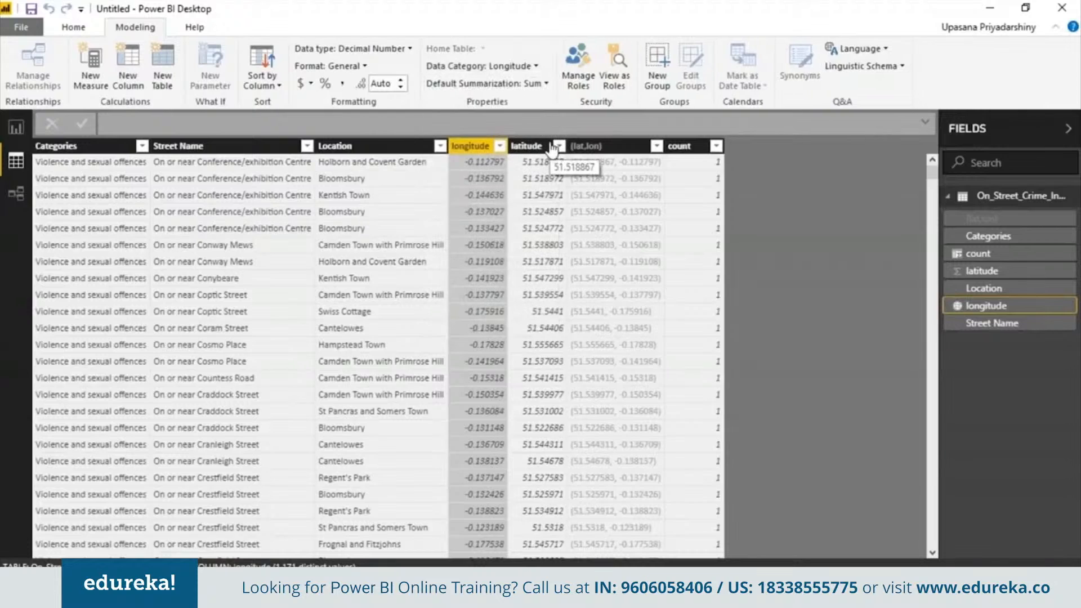
click(535, 146)
click(490, 66)
click(511, 191)
click(366, 208)
click(271, 218)
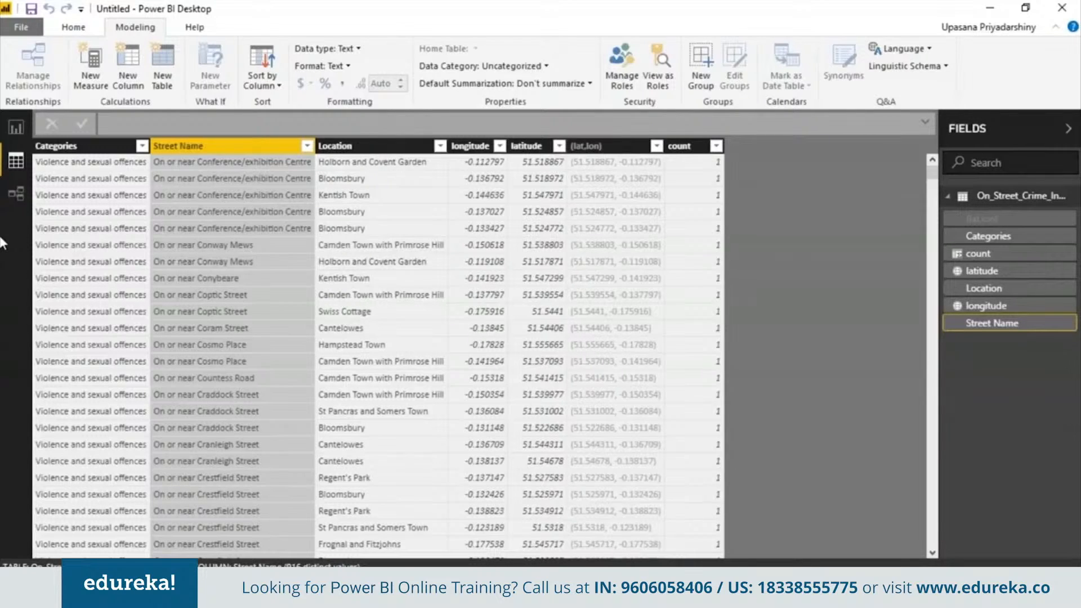
click(15, 127)
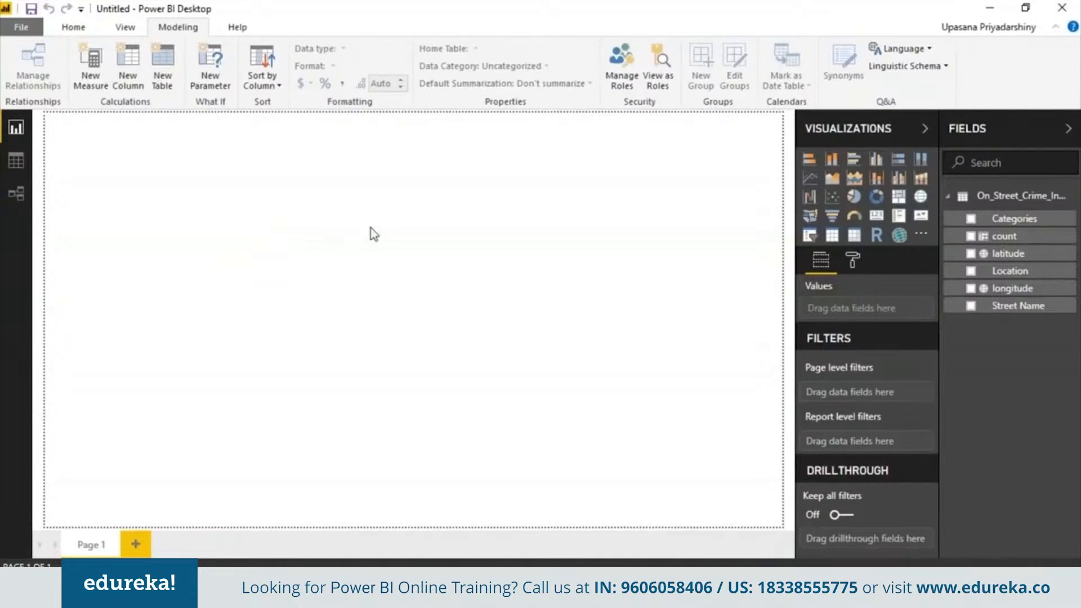
- Add a pie chart with Categories as legend and count as values, and enlarge it
click(859, 199)
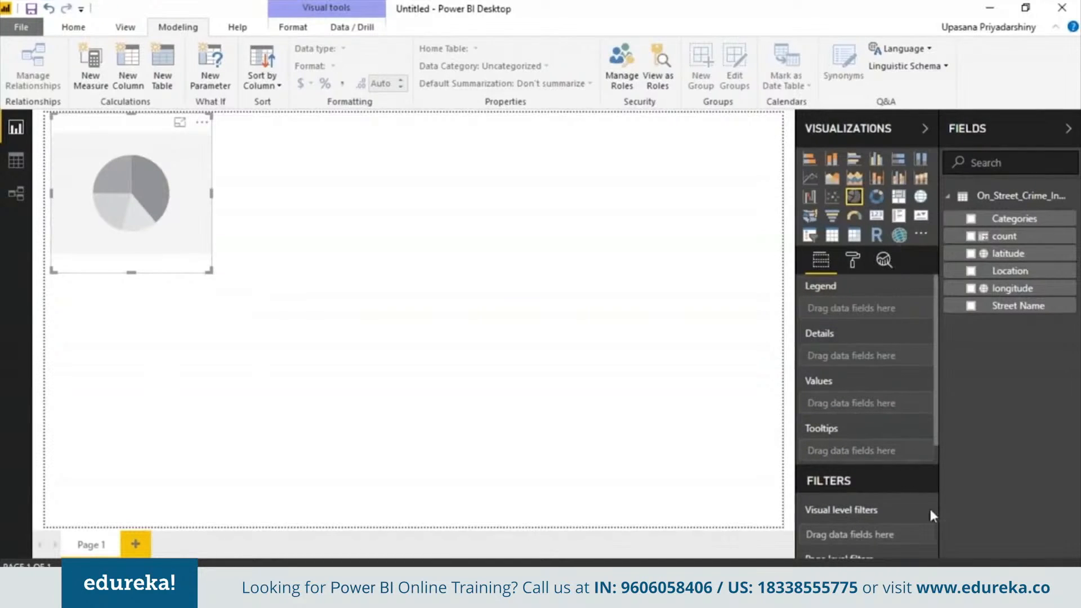
drag(209, 271, 285, 372)
drag(1014, 218, 856, 310)
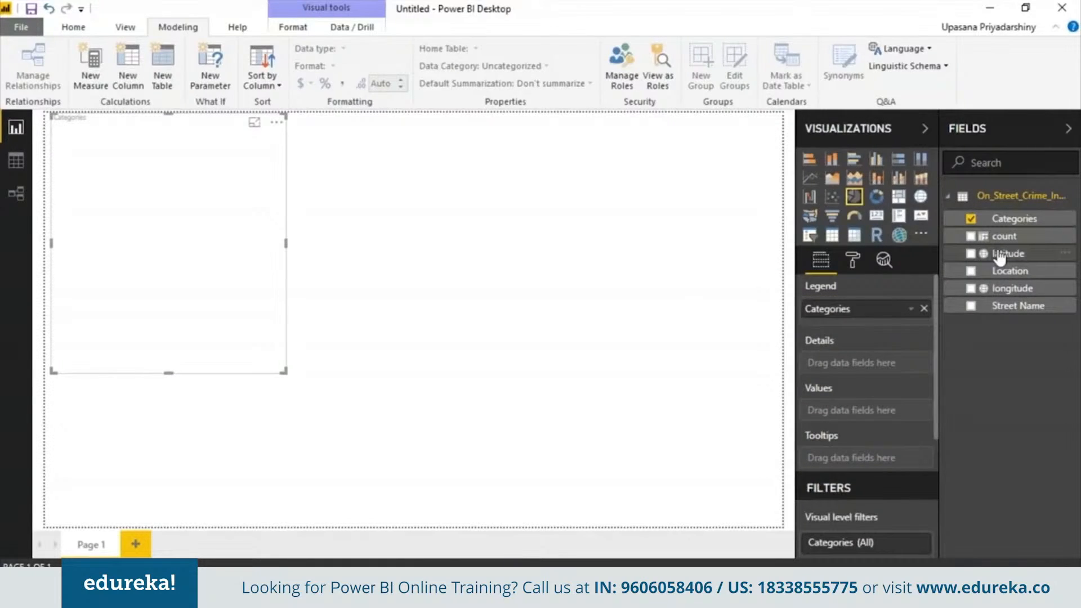
drag(1003, 236, 883, 424)
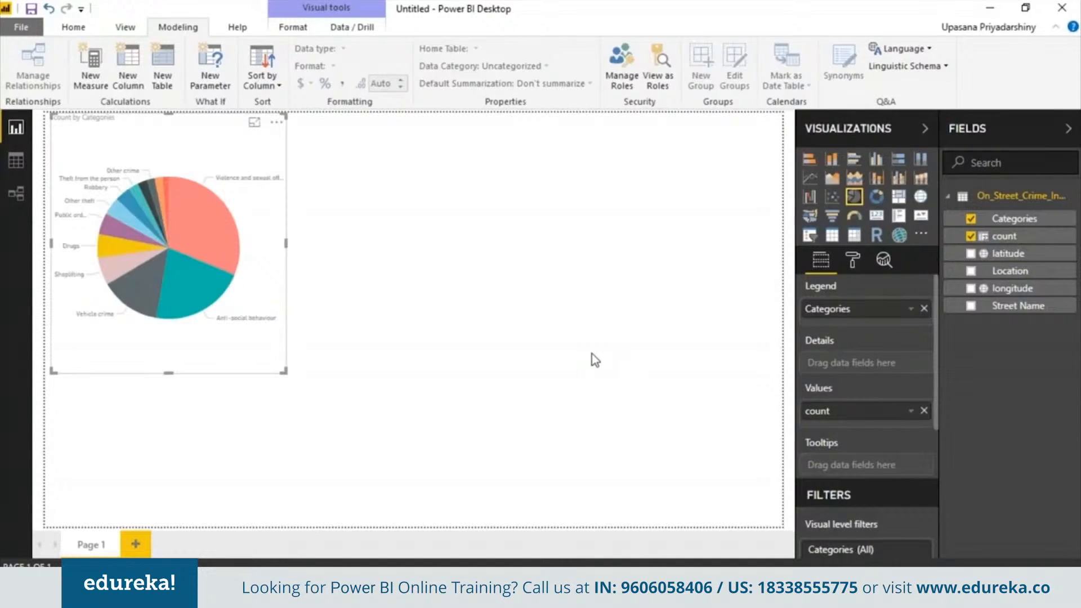
drag(286, 372, 348, 437)
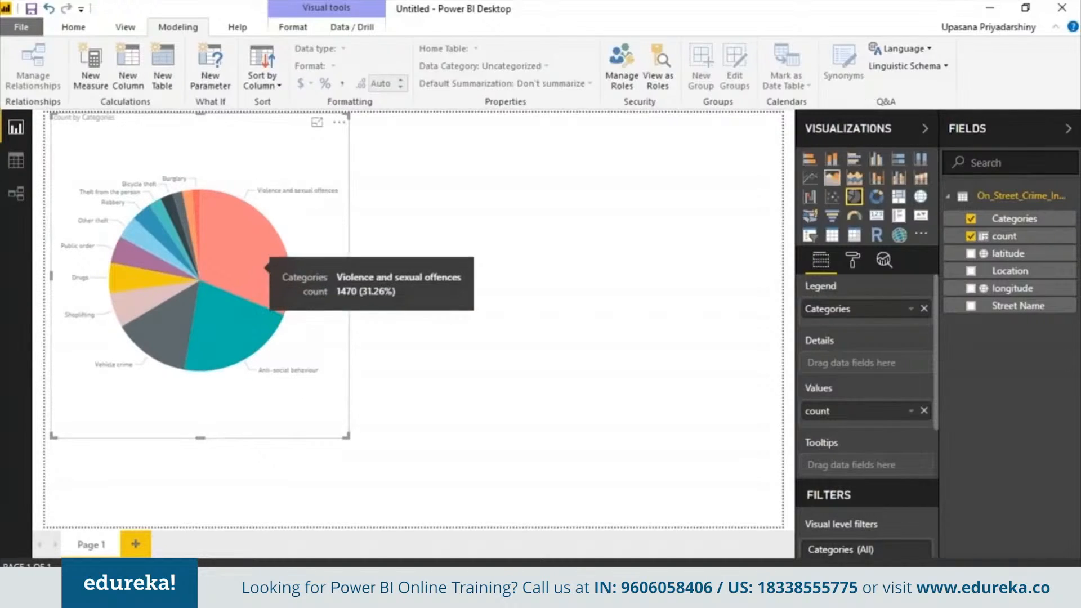
- Try bar and 100% stacked bar layouts, then switch back to the pie chart
click(859, 166)
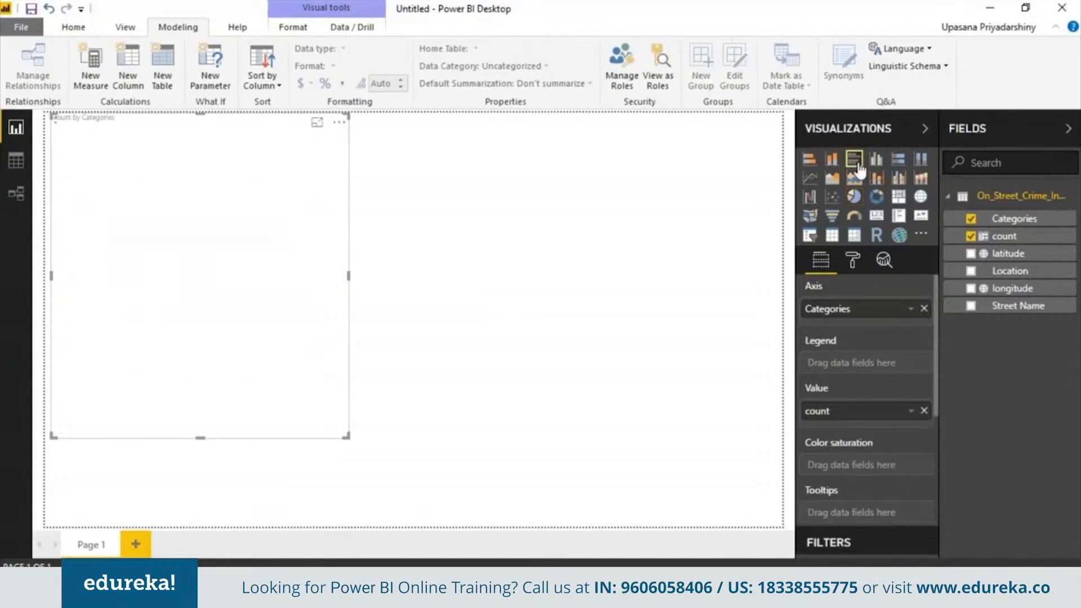
click(898, 159)
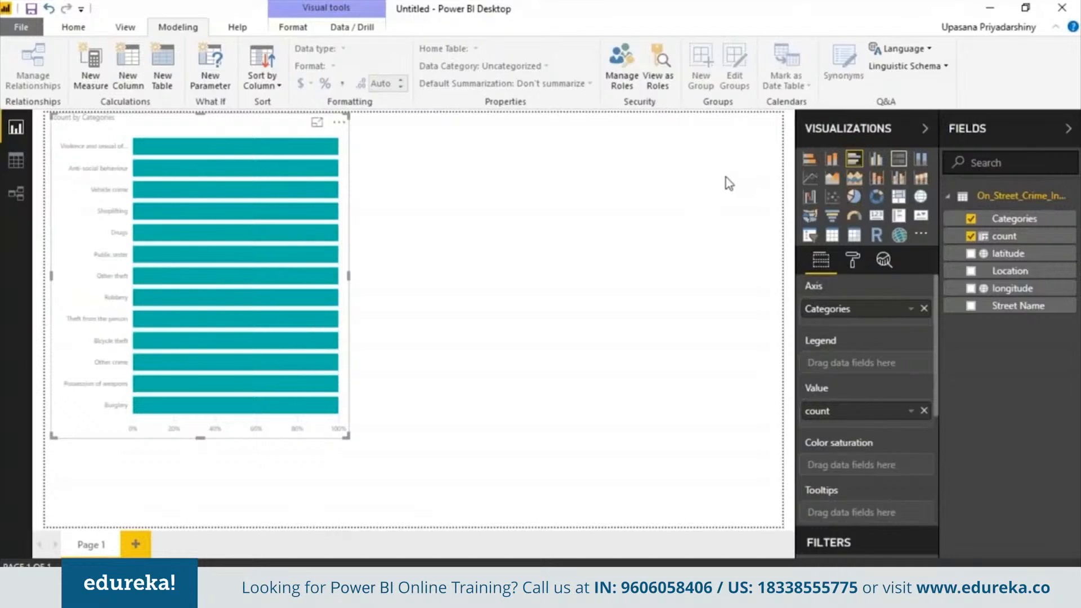
click(856, 200)
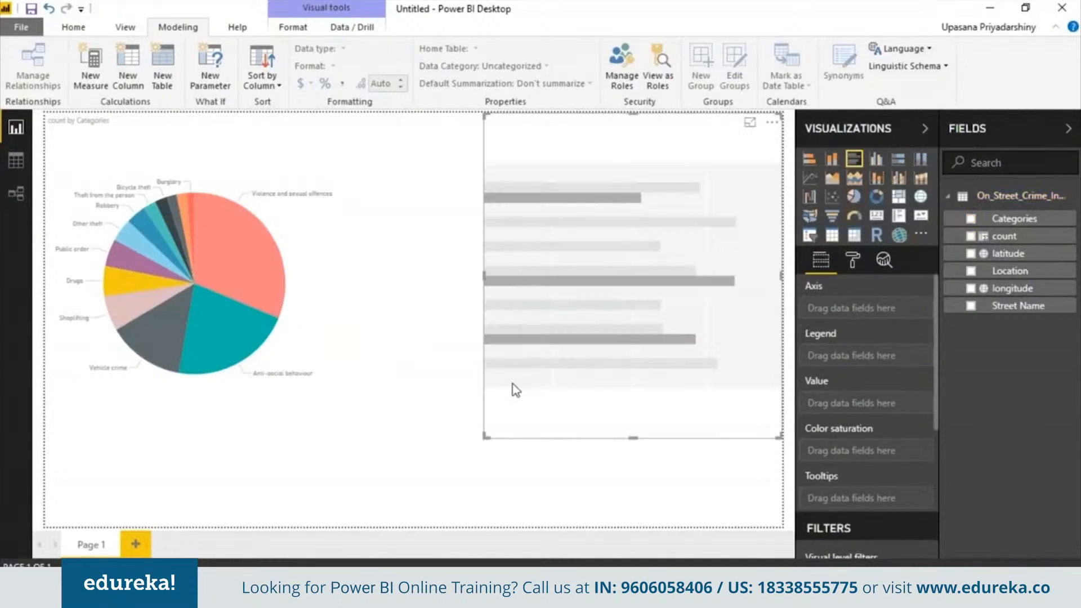
- Add a bar chart of count by Location beside the pie and test cross-highlighting
drag(485, 438, 381, 411)
drag(992, 219, 988, 220)
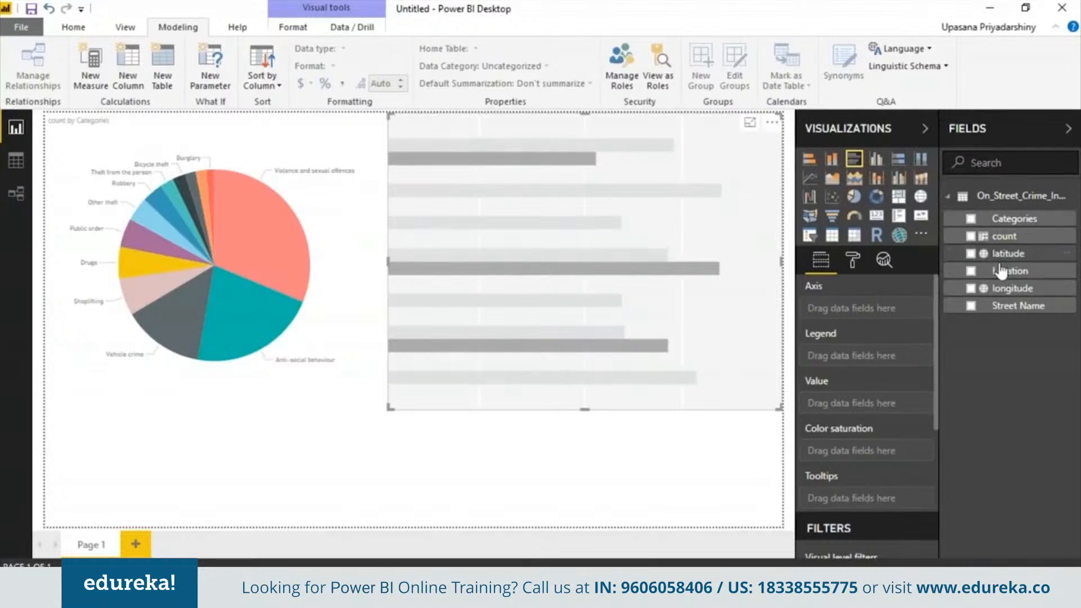
drag(1001, 276, 869, 317)
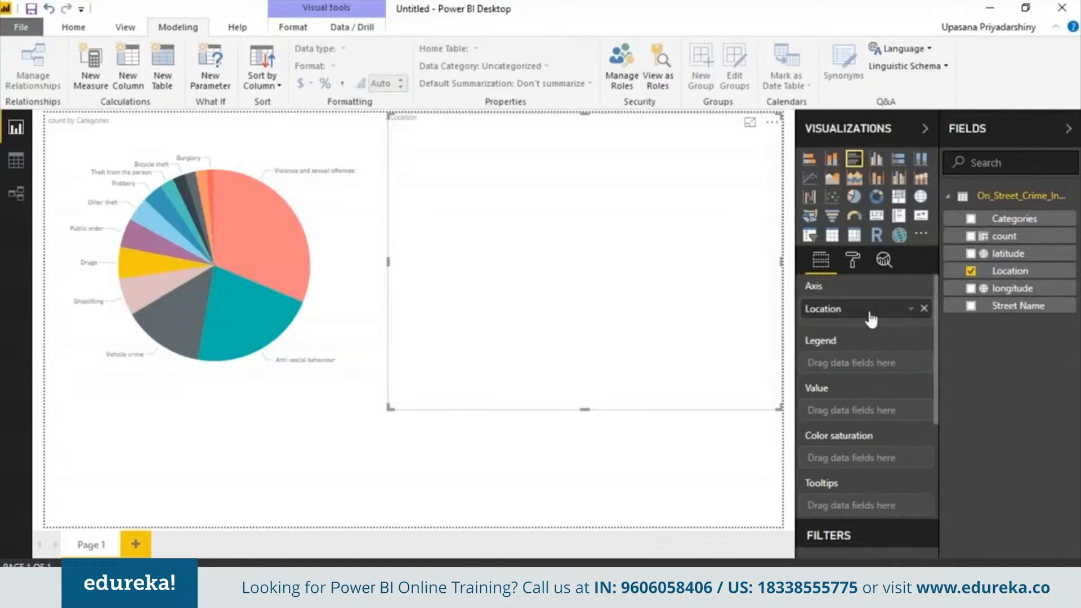
drag(996, 238, 853, 414)
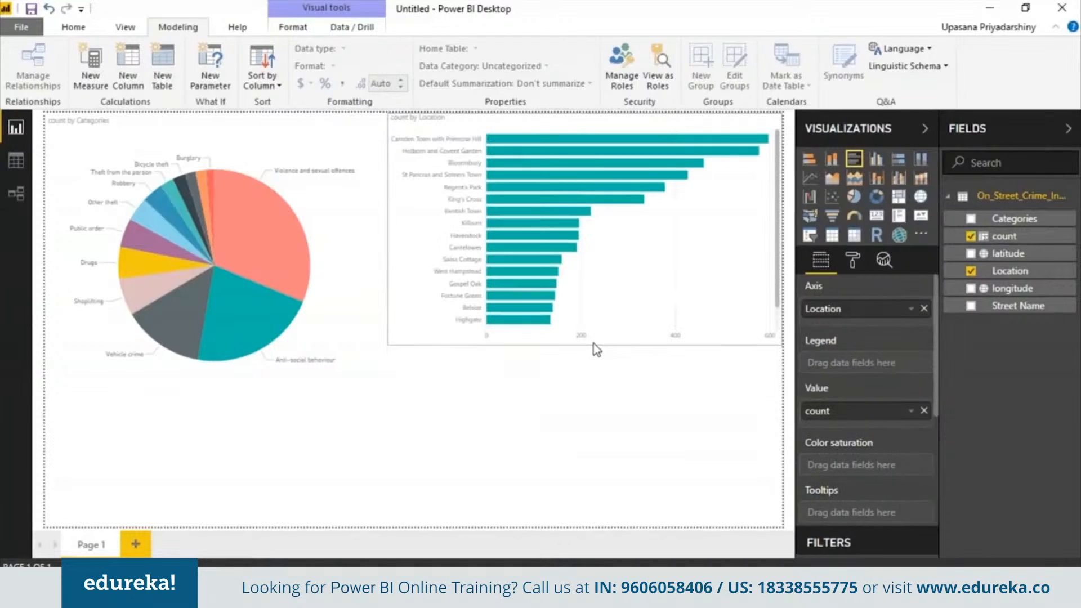
click(255, 330)
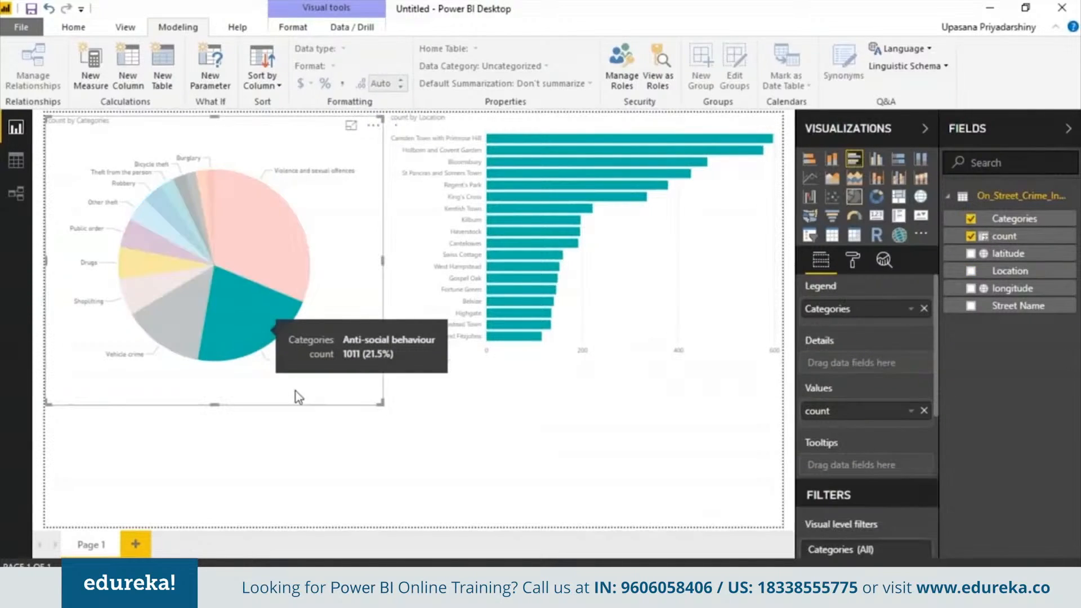
click(526, 161)
click(526, 161)
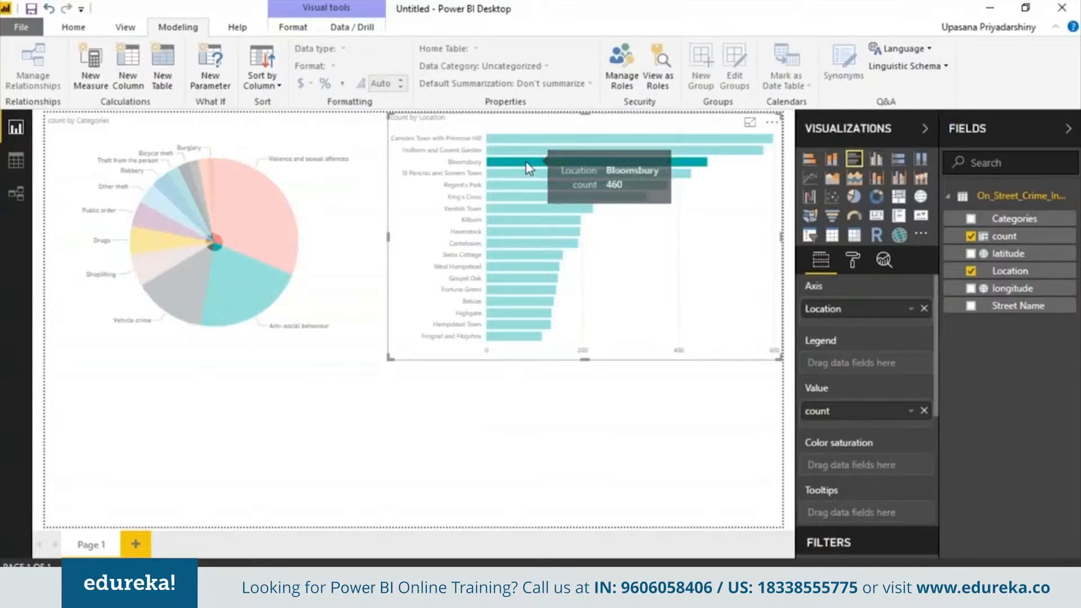
- Recolour the Location bars in a blue shade through the data colour settings
click(843, 266)
click(901, 405)
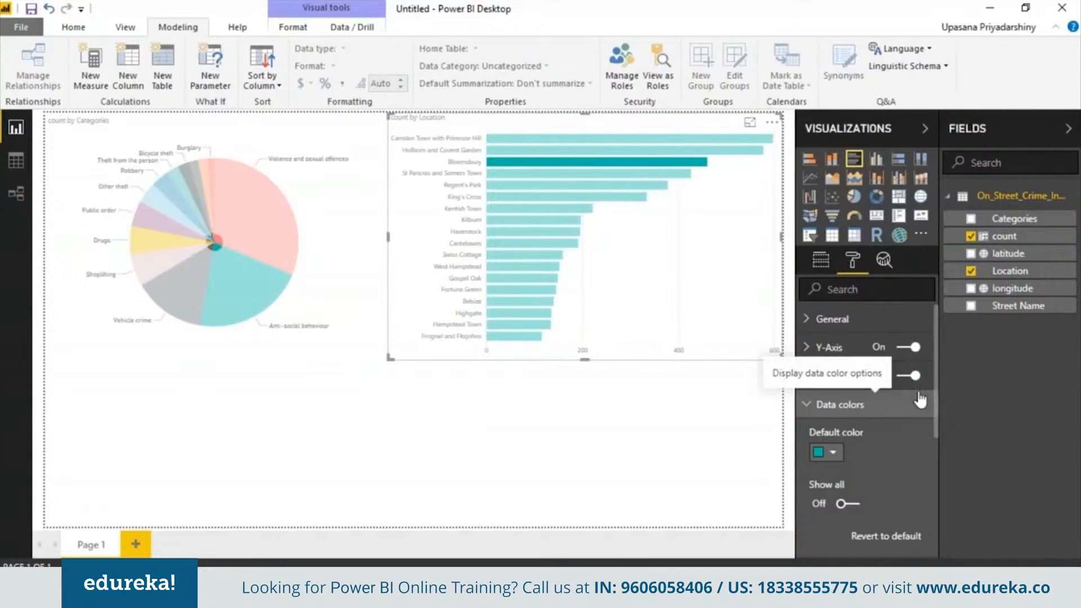
click(832, 452)
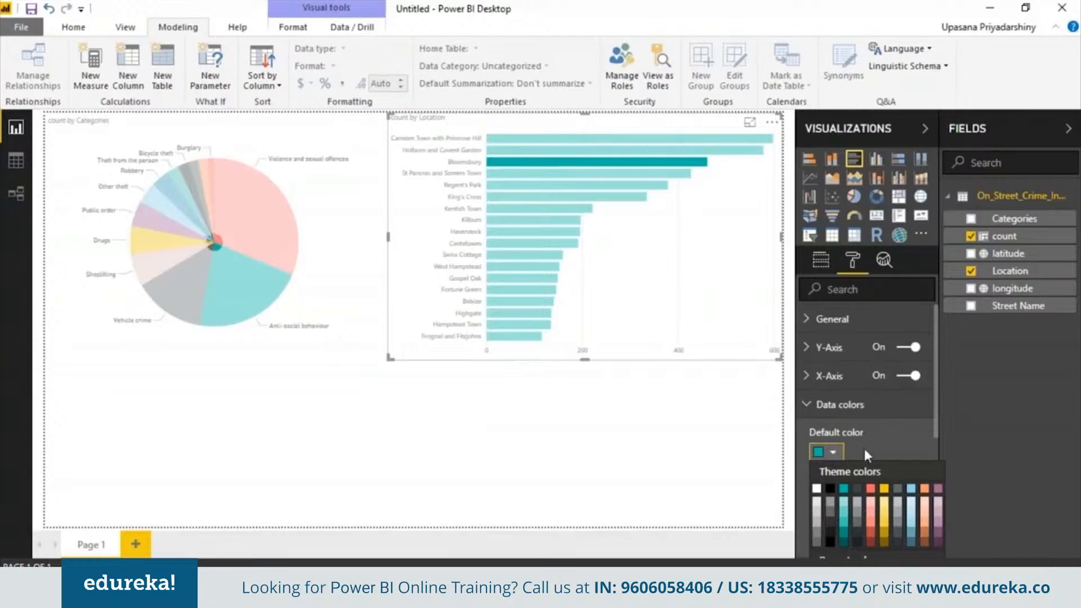
click(912, 533)
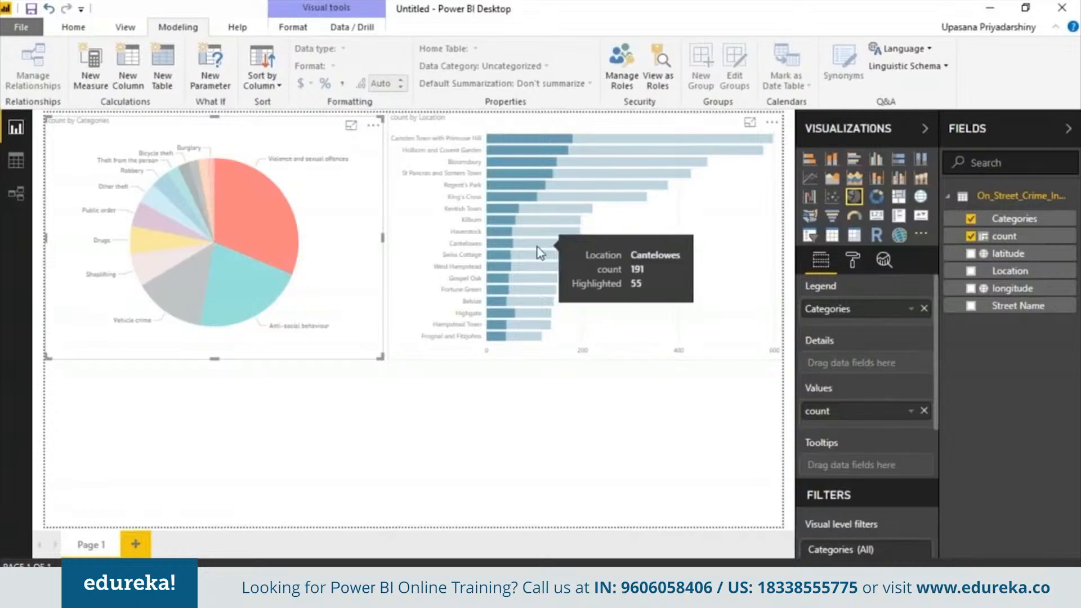
- Convert the count by Location chart into a treemap
click(251, 267)
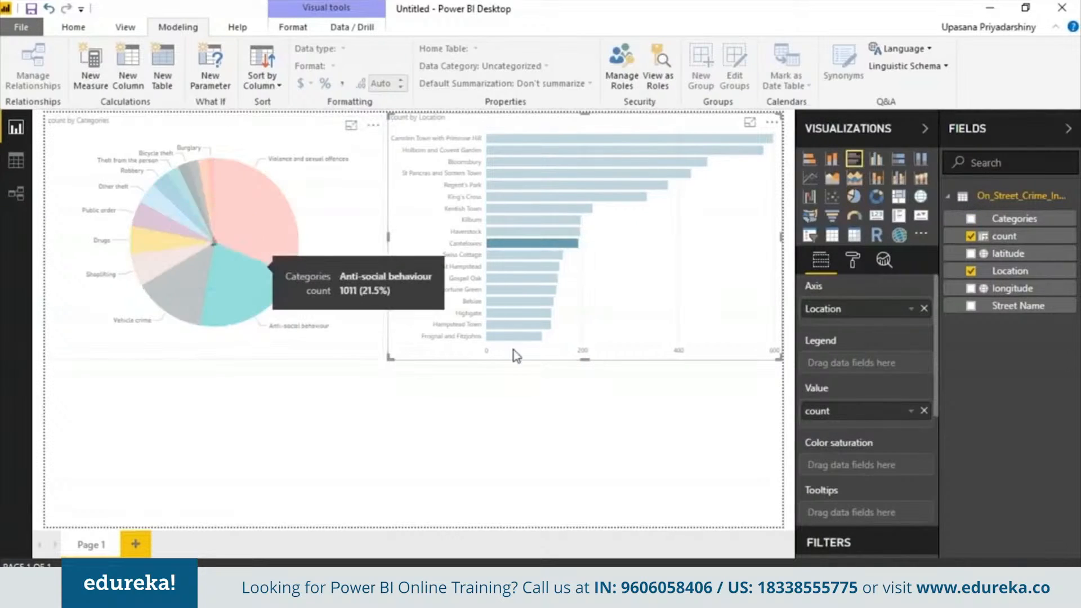
click(532, 394)
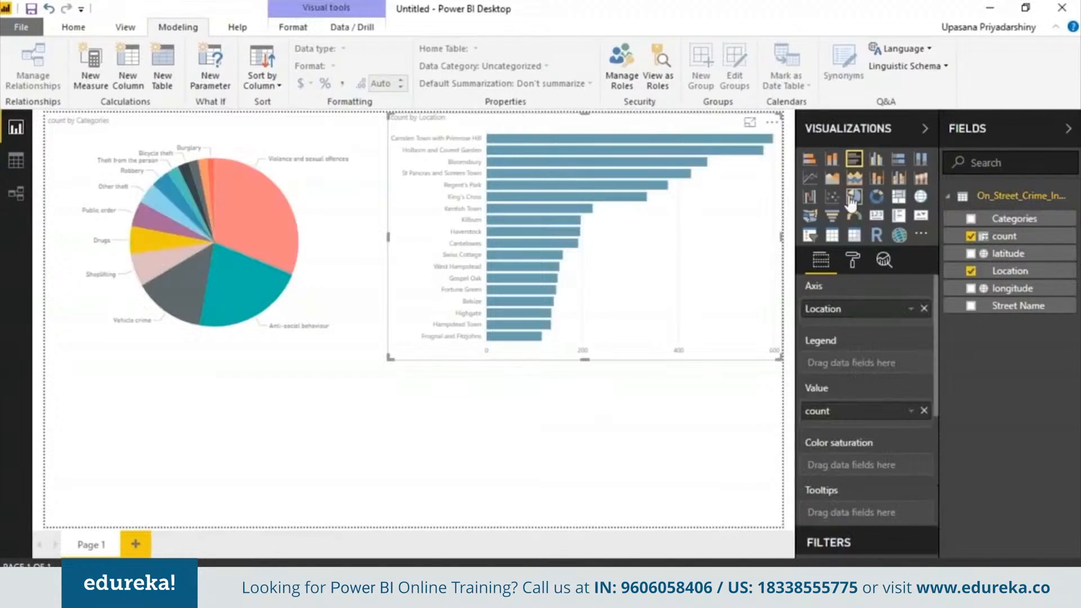
click(899, 199)
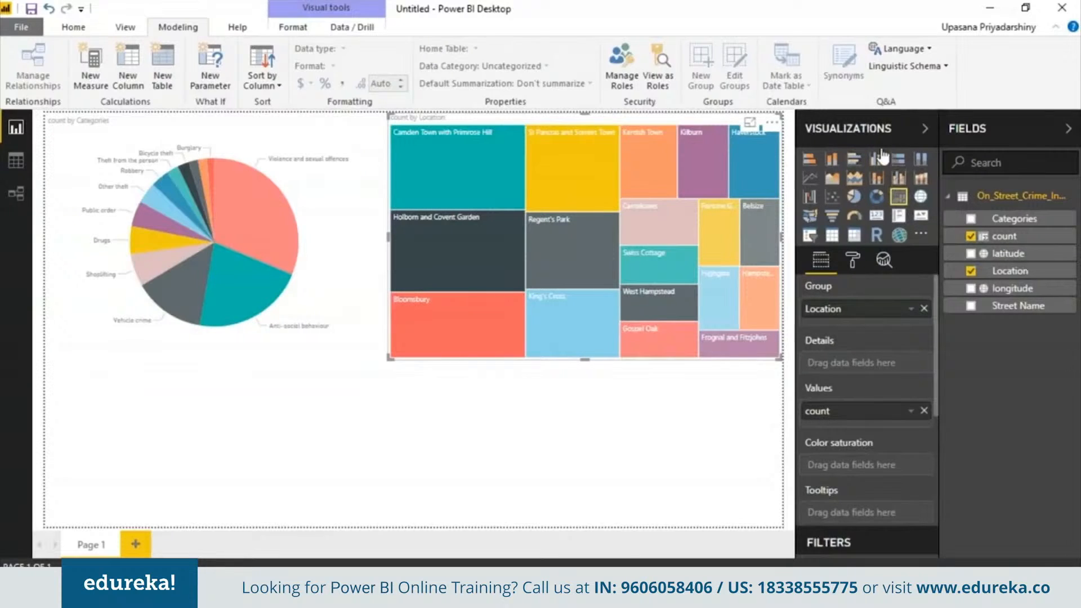
- Revert Location to clustered bars and add a full-width treemap grouped by Categories
click(876, 161)
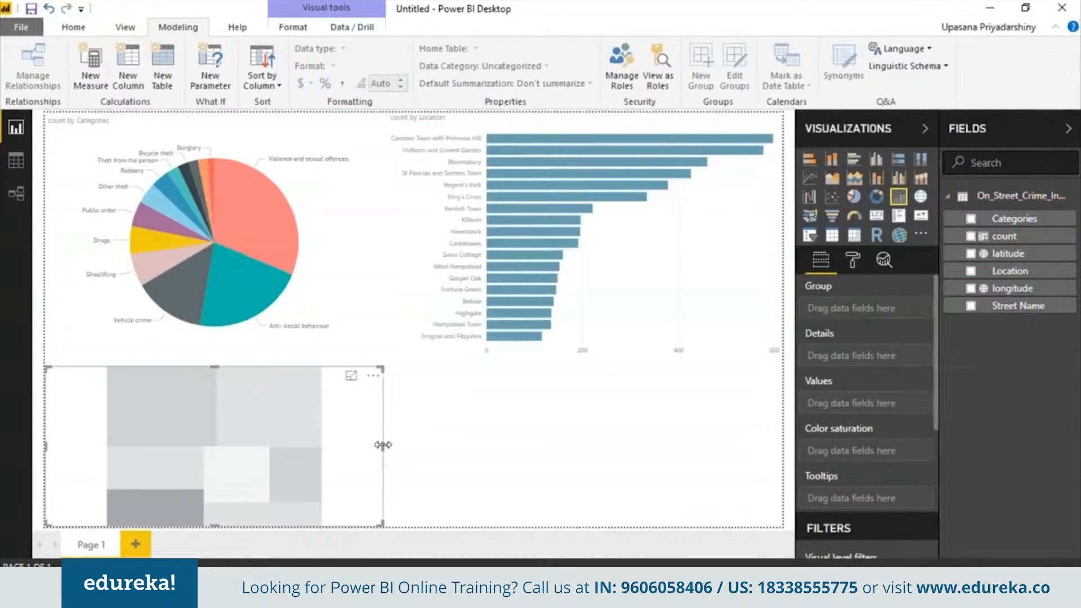
drag(392, 441, 788, 468)
click(390, 434)
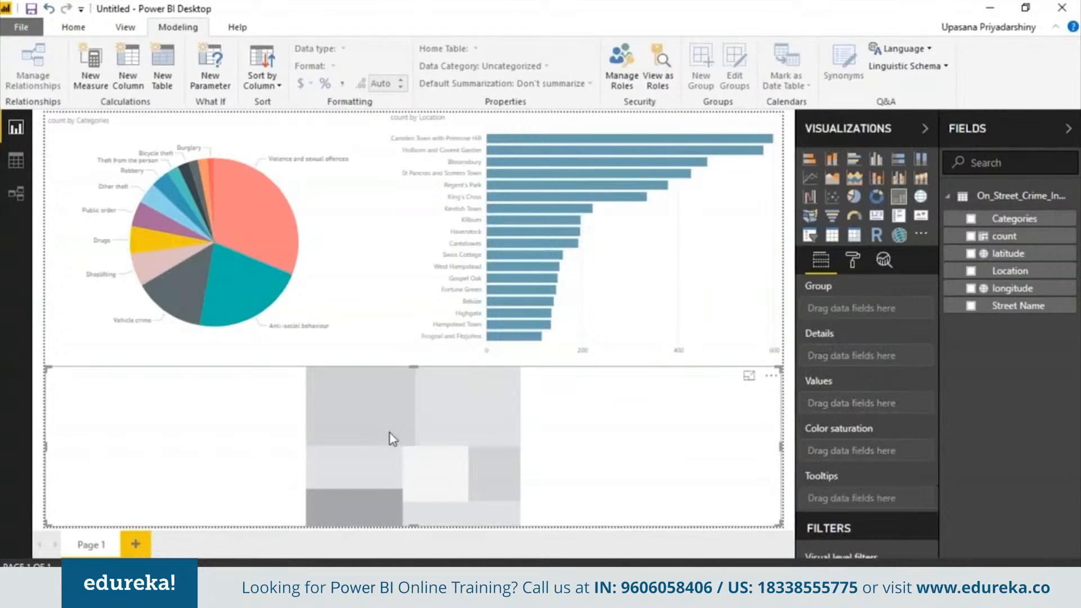
mouse_move(415, 367)
mouse_down()
mouse_move(417, 353)
mouse_move(422, 362)
mouse_up()
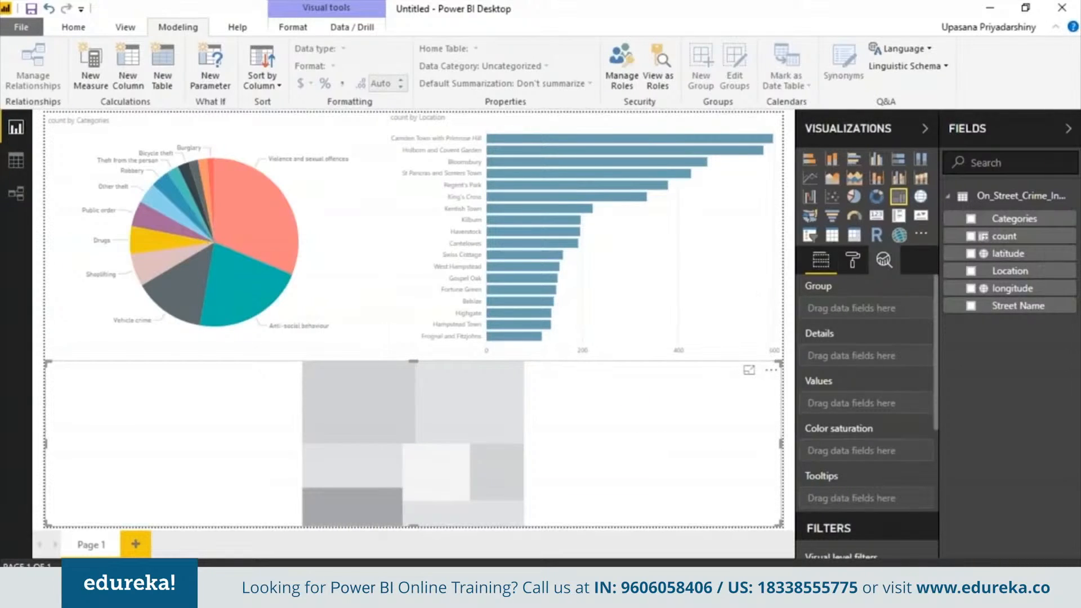
drag(1005, 219, 884, 411)
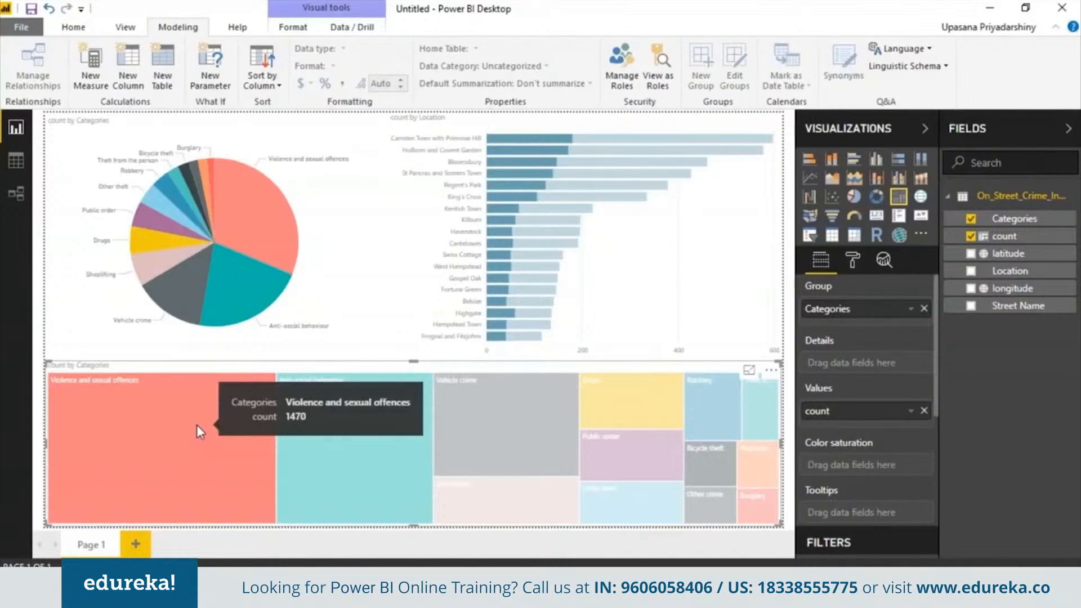
- Cross-highlight Violence and sexual offences across all charts, then select the Location bar chart
click(198, 429)
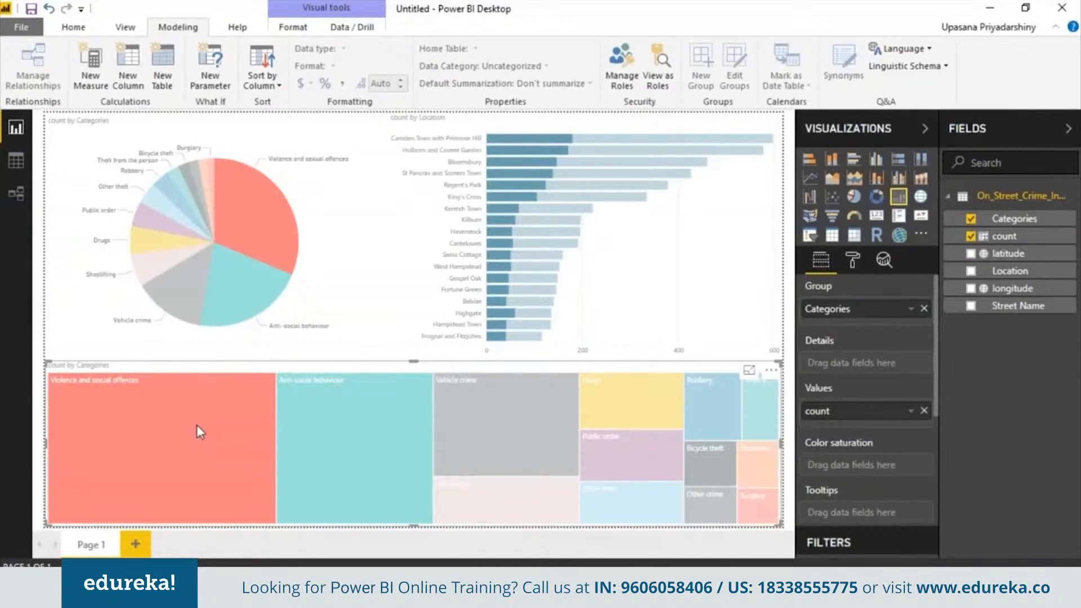
mouse_move(243, 205)
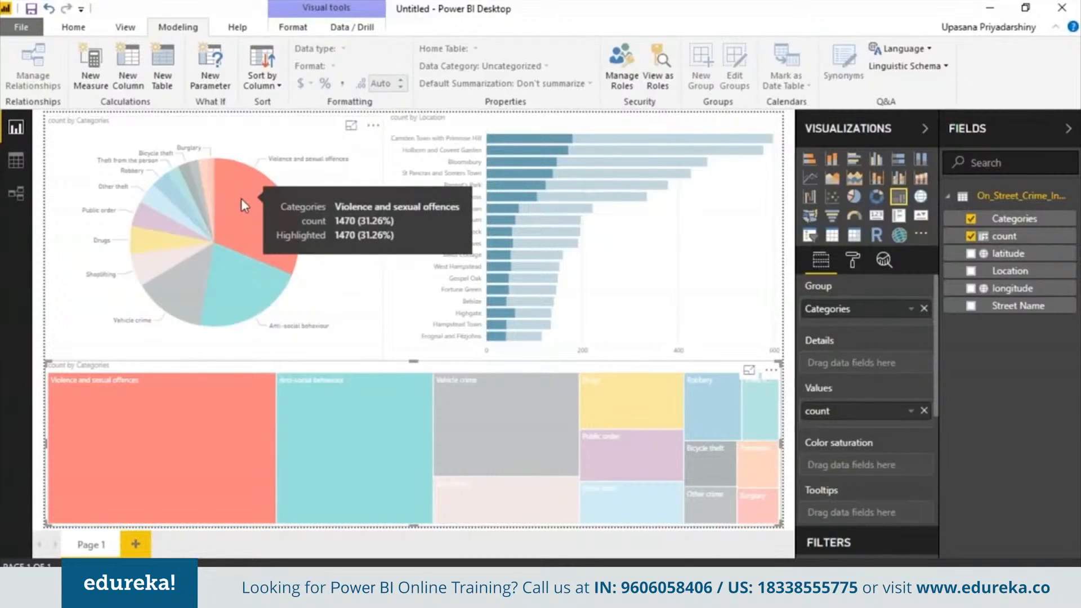
mouse_move(502, 185)
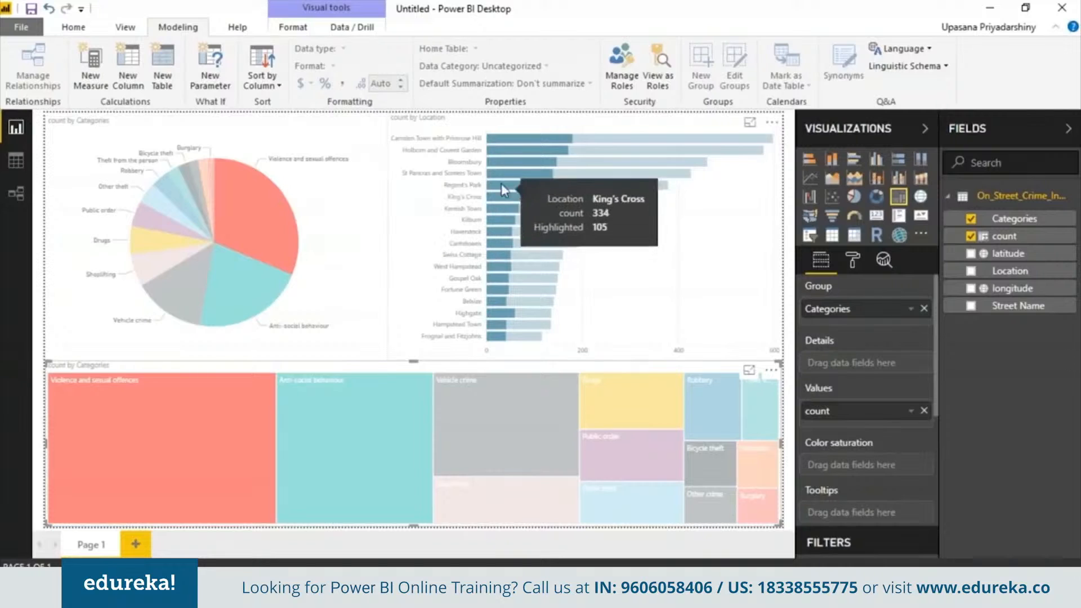
click(480, 125)
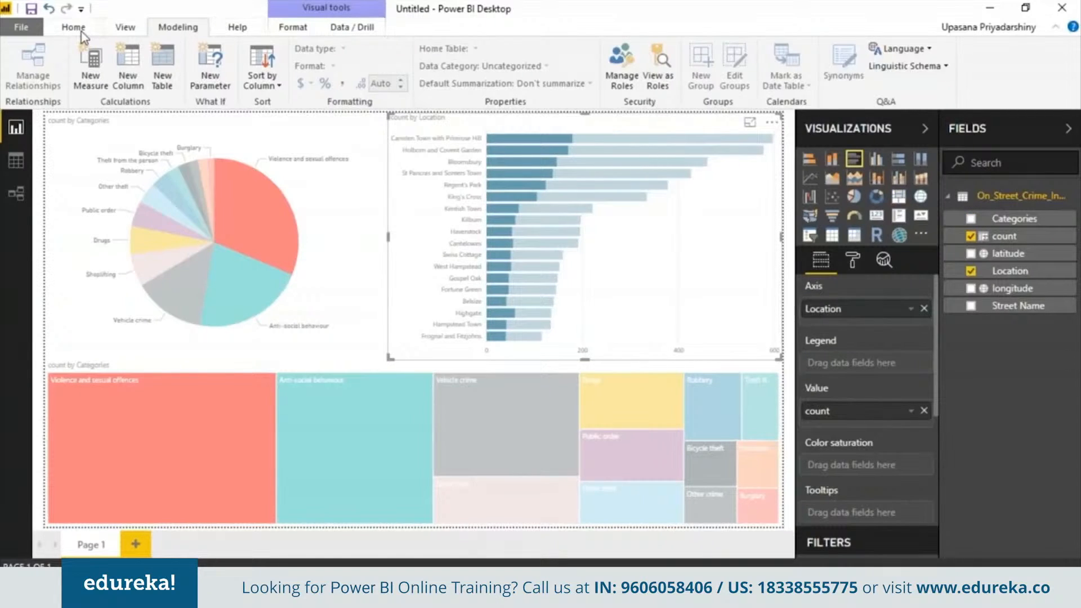
- Ask 'anti-social' in a Q&A visual, delete the resulting table, and add Page 2
click(81, 33)
click(418, 73)
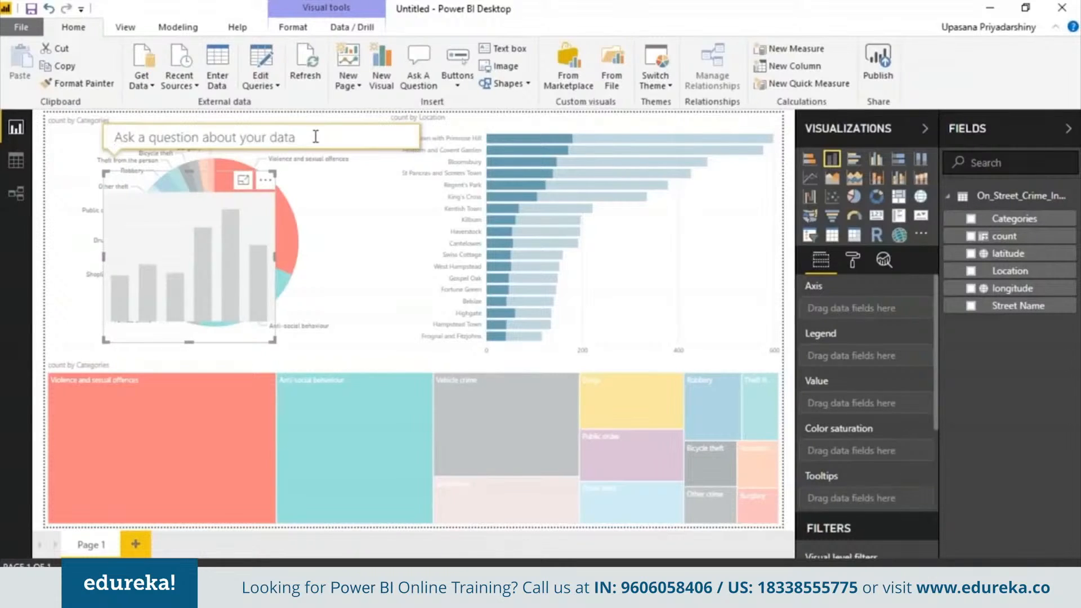
text(anti)
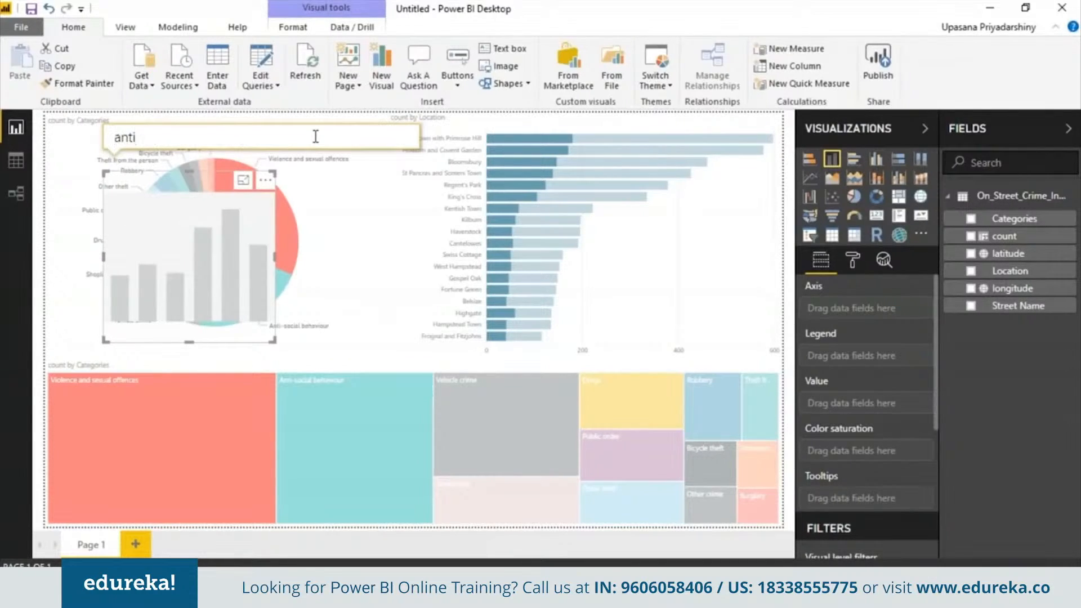
text(-soci)
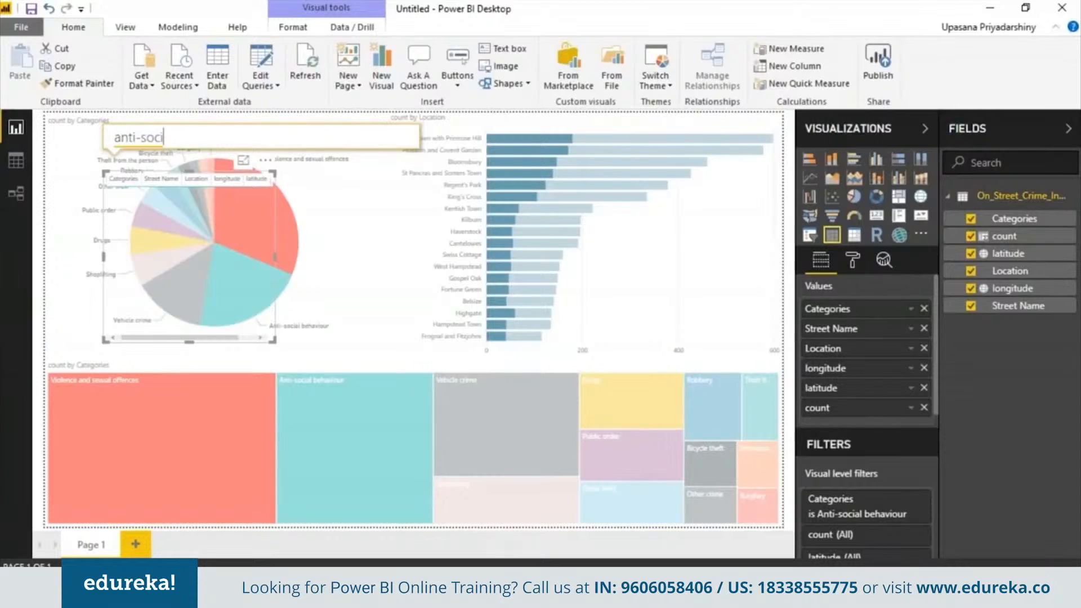
text(al)
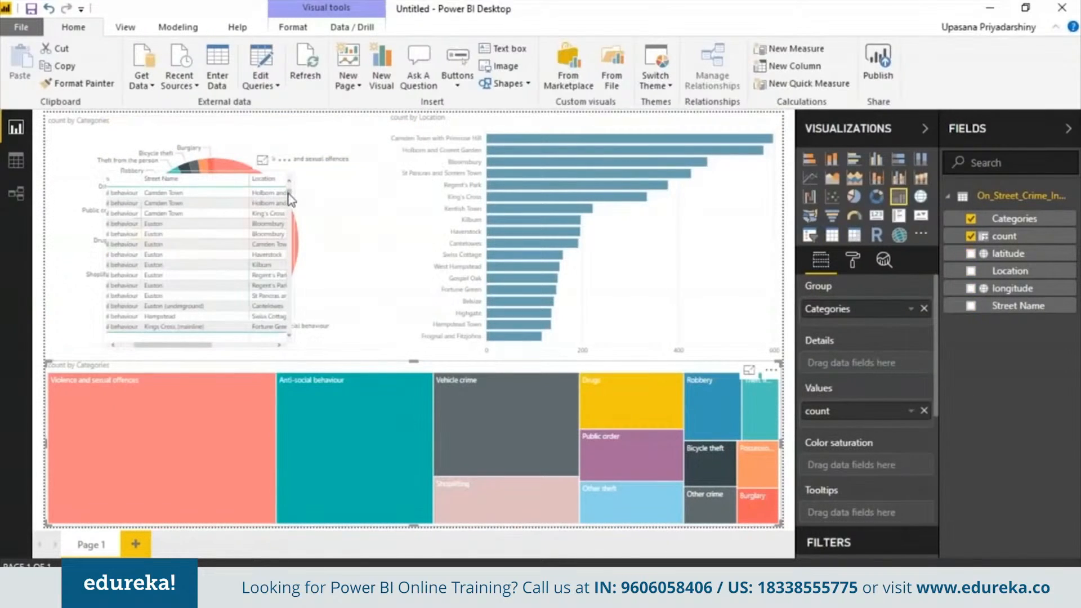
drag(288, 193, 295, 304)
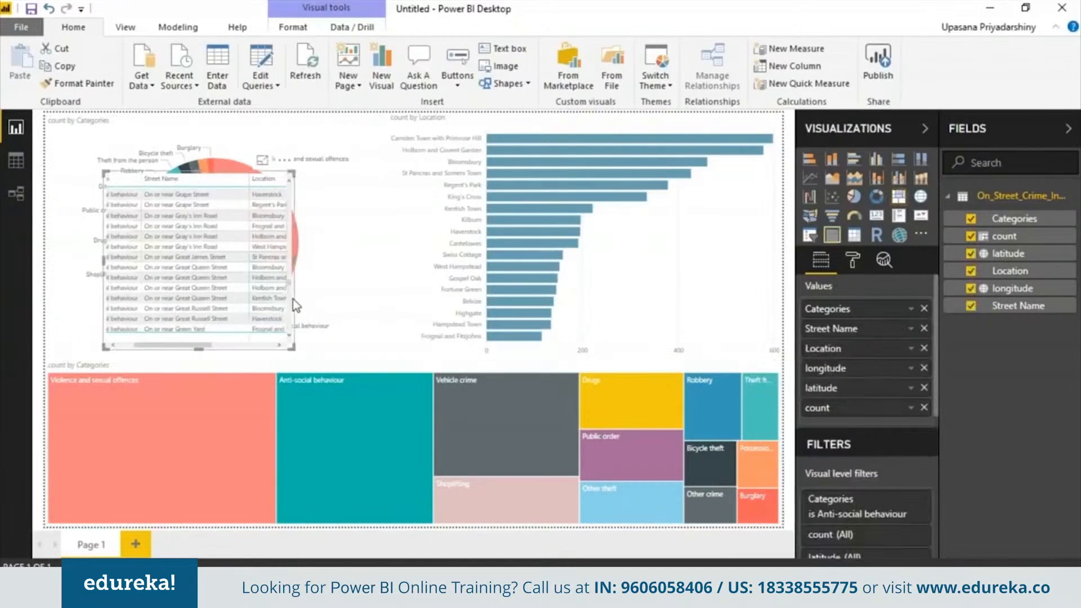
click(190, 237)
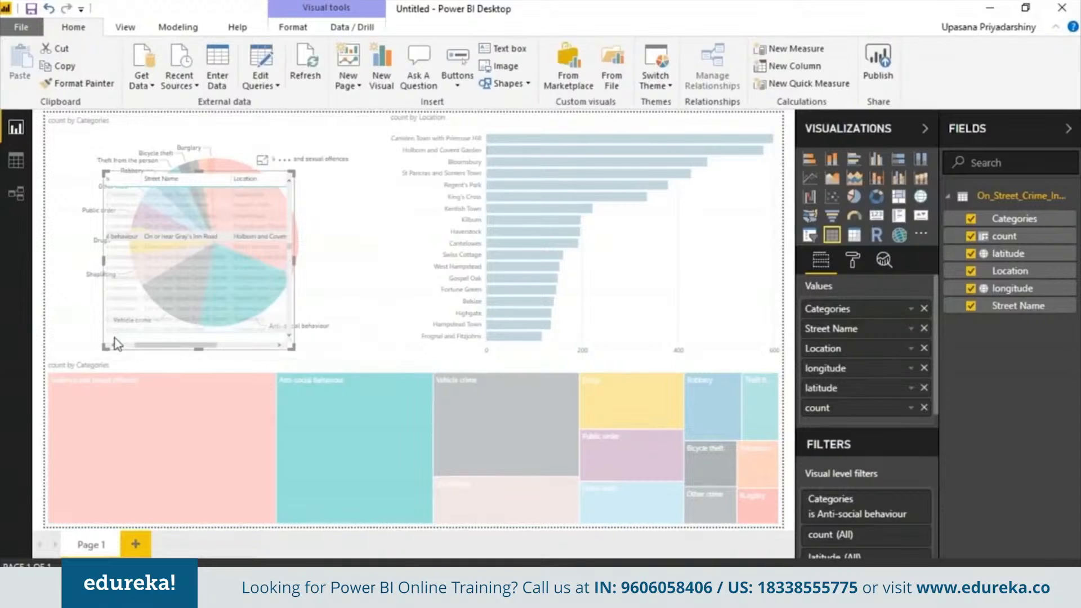
key(Delete)
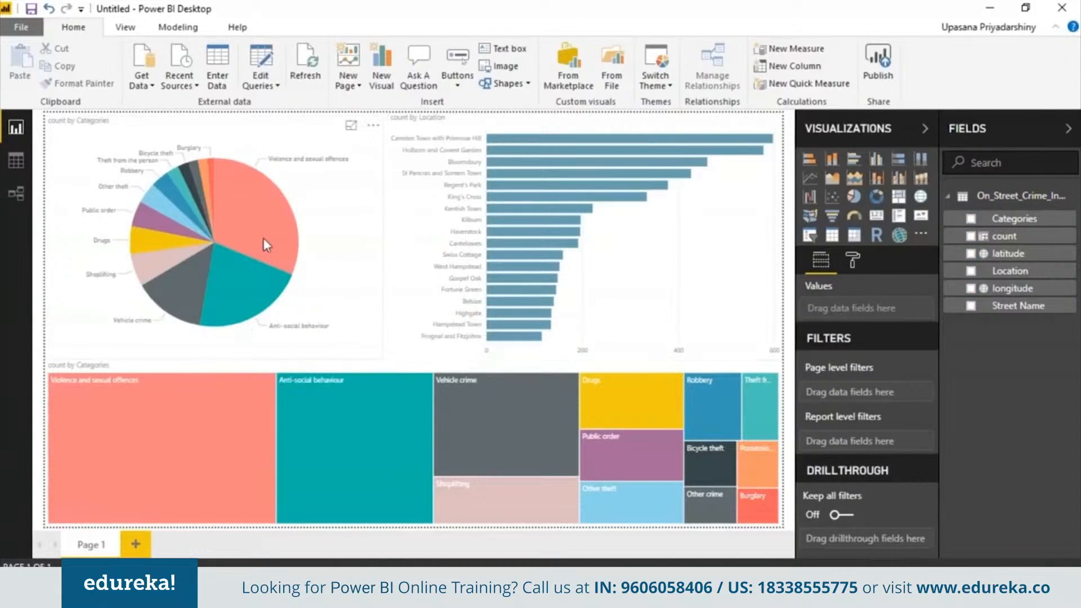
click(138, 545)
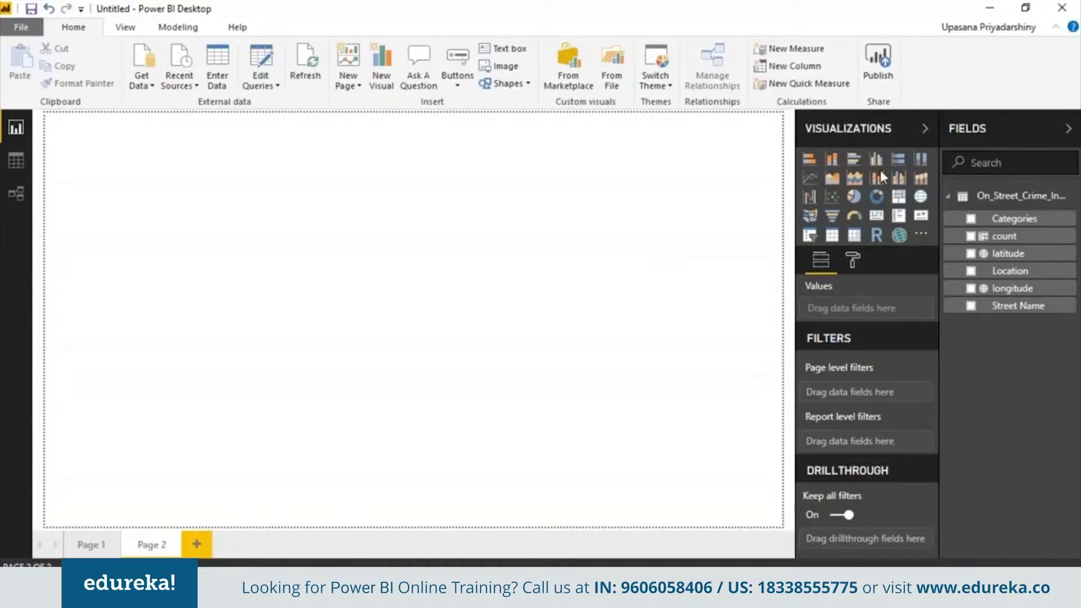
- Insert an ArcGIS Maps visual on Page 2 and enlarge it to fill the page
click(899, 235)
drag(211, 272, 776, 522)
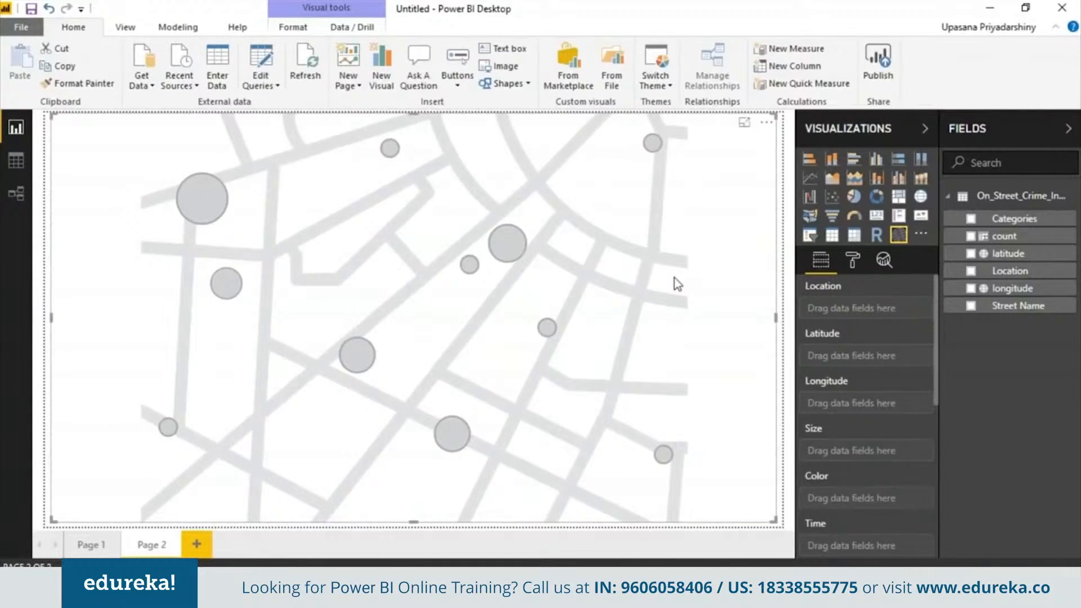
drag(1011, 219, 1009, 221)
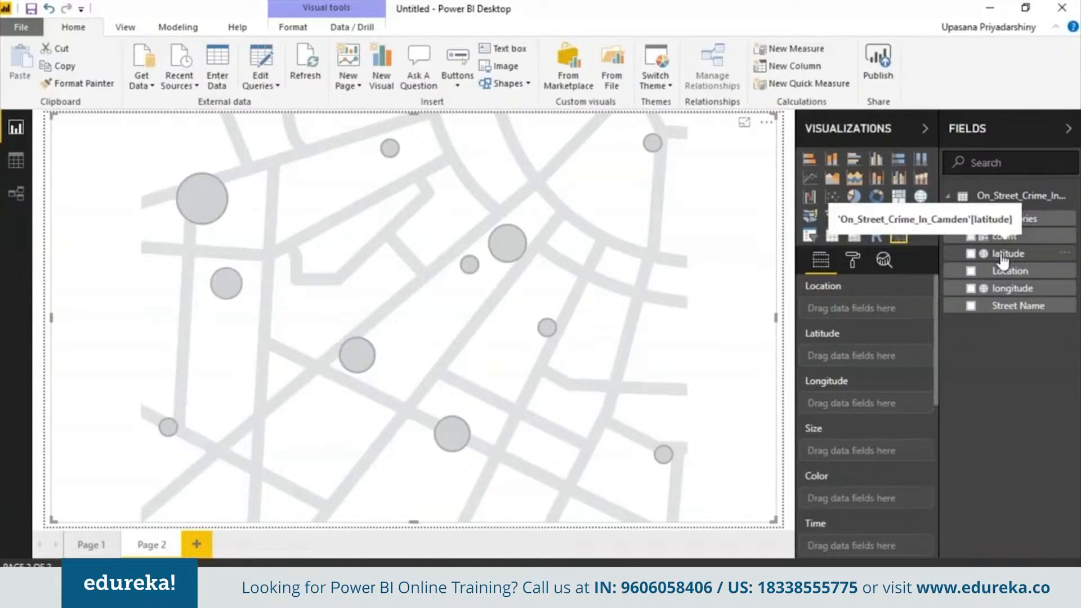
- Plot the map by latitude and longitude, with points coloured by Categories
drag(1002, 260, 867, 356)
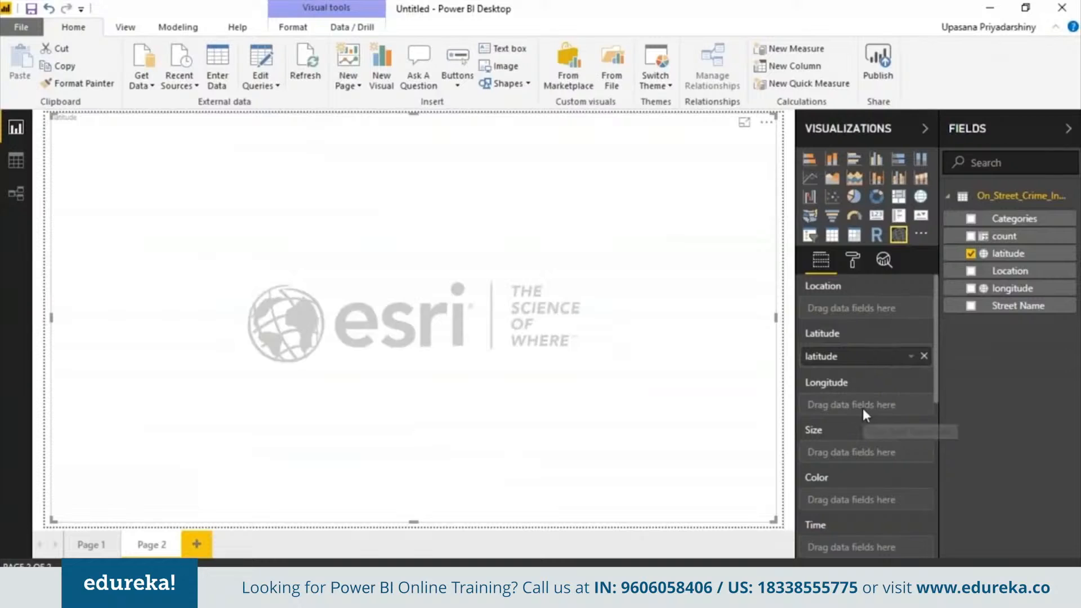
drag(1019, 294, 870, 405)
mouse_move(936, 371)
mouse_down()
mouse_move(934, 417)
mouse_move(935, 386)
mouse_up()
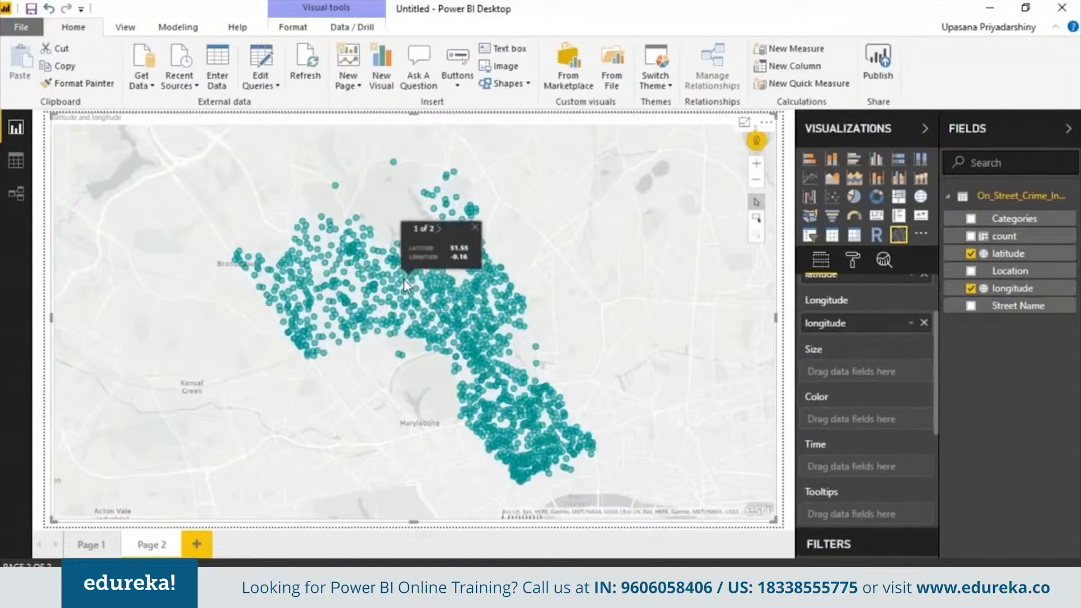
drag(1005, 224, 867, 419)
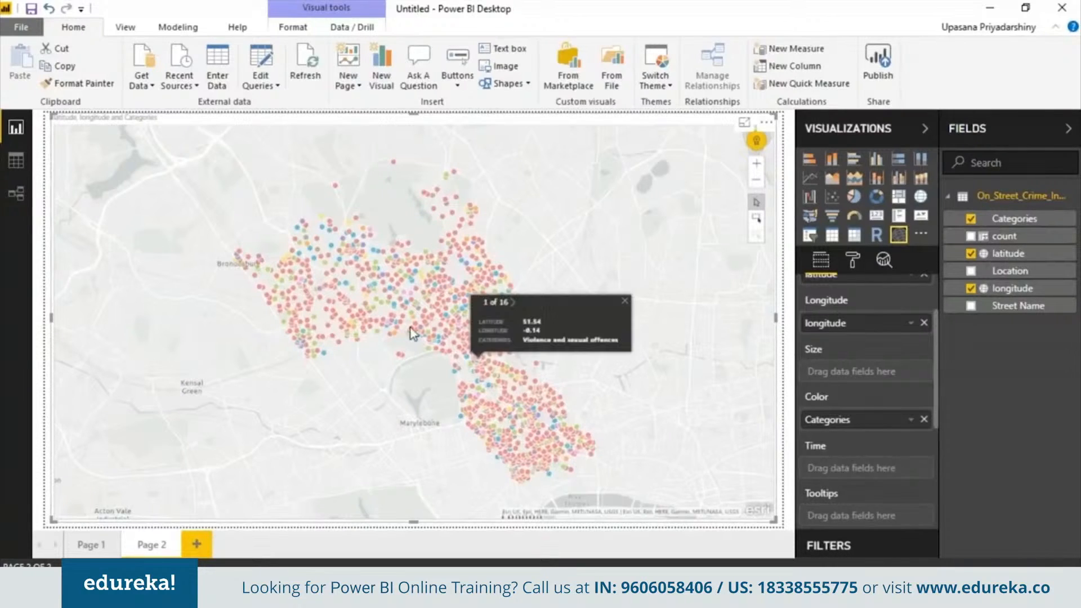
mouse_move(479, 342)
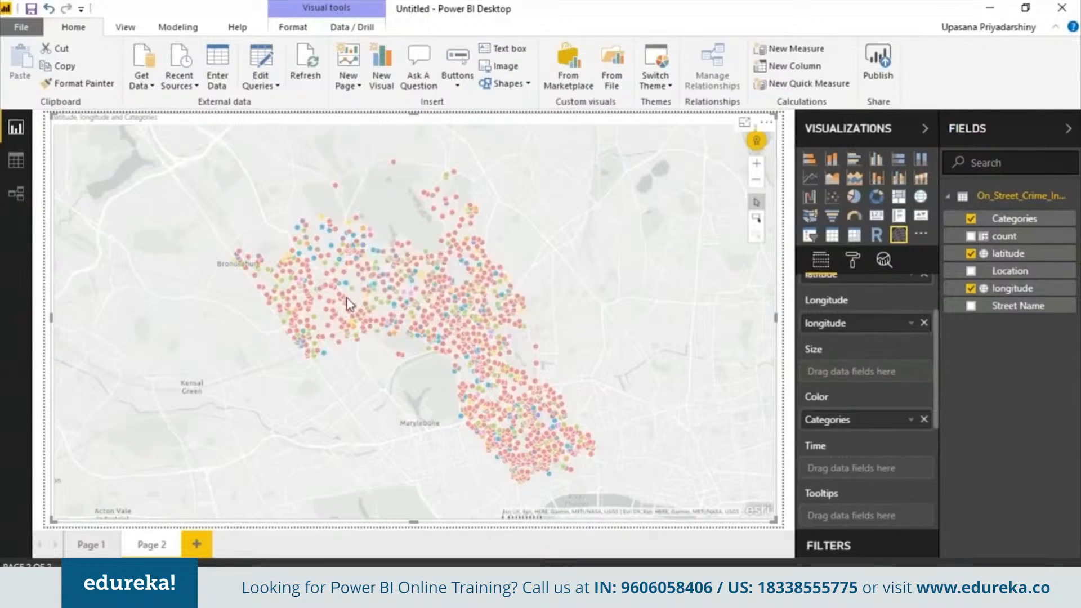
drag(937, 349, 936, 428)
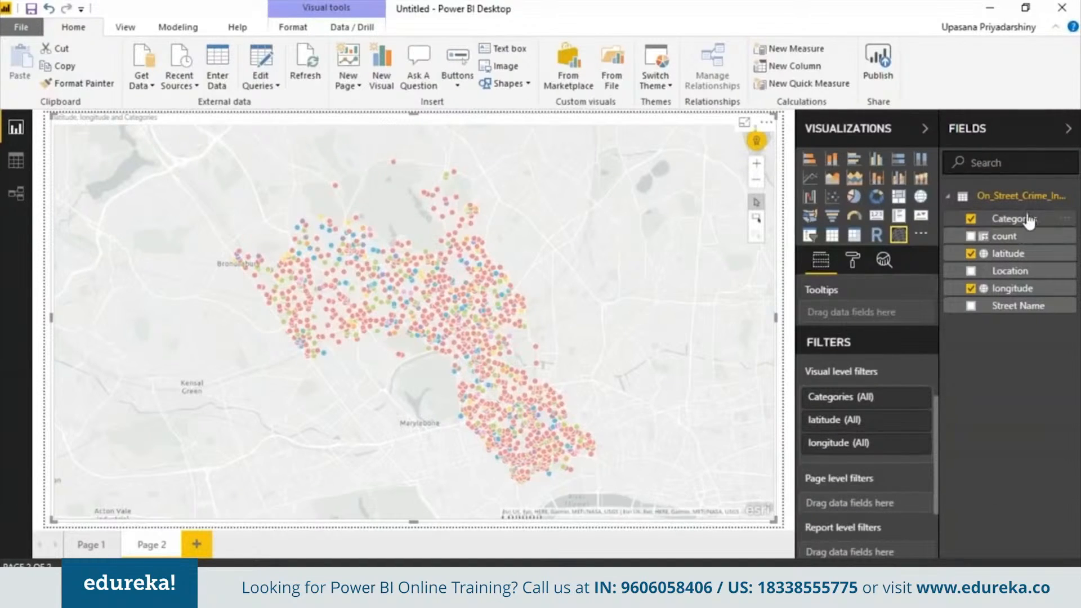
- Add a Categories filter to the map and try Anti-social behaviour and Burglary
drag(1029, 220, 887, 458)
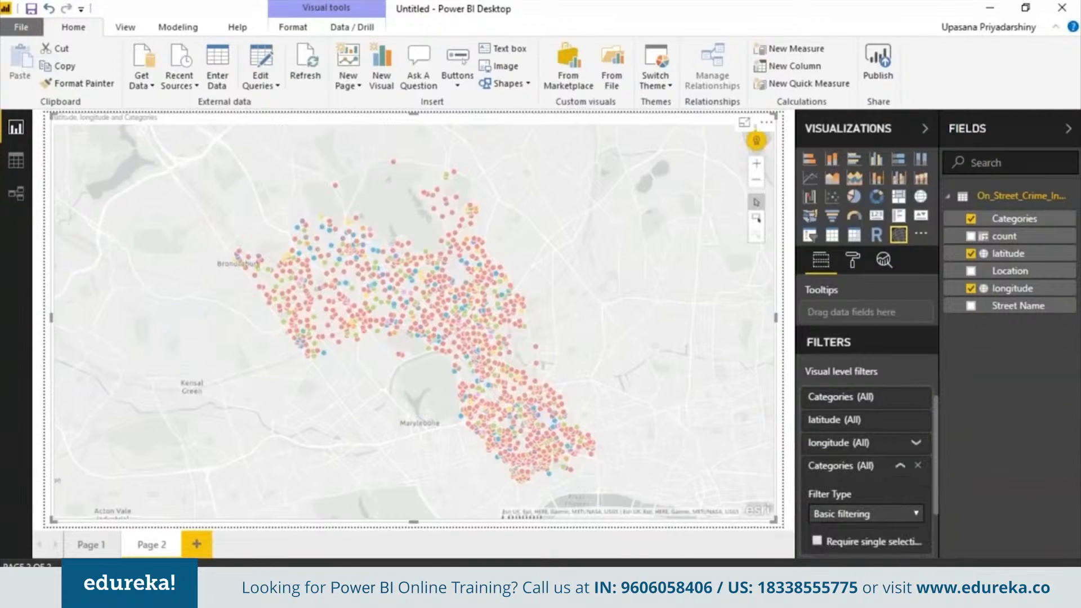
scroll(887, 445, down, 5)
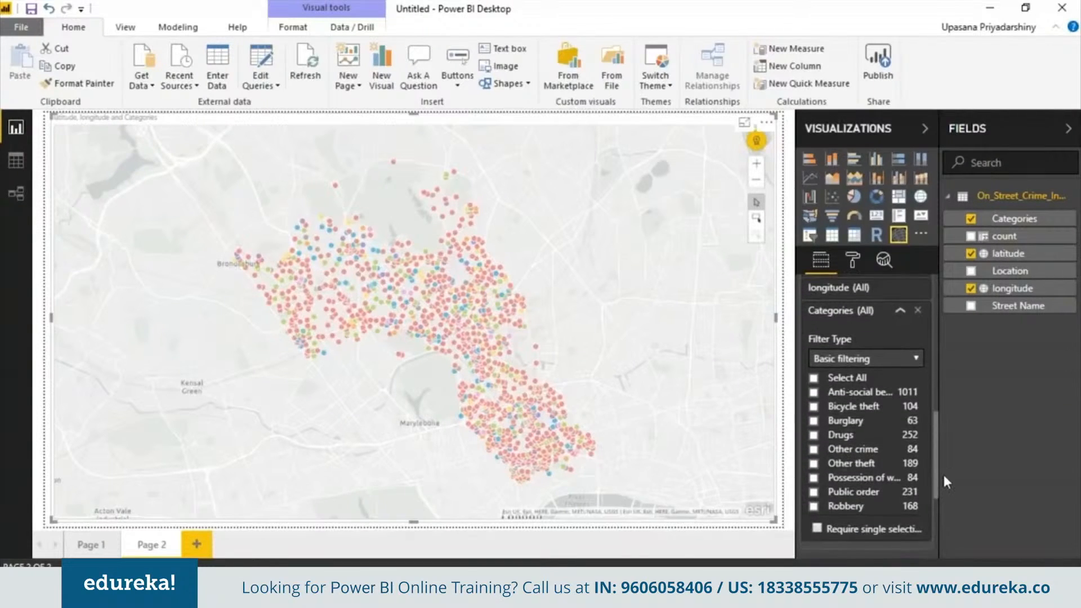
click(814, 383)
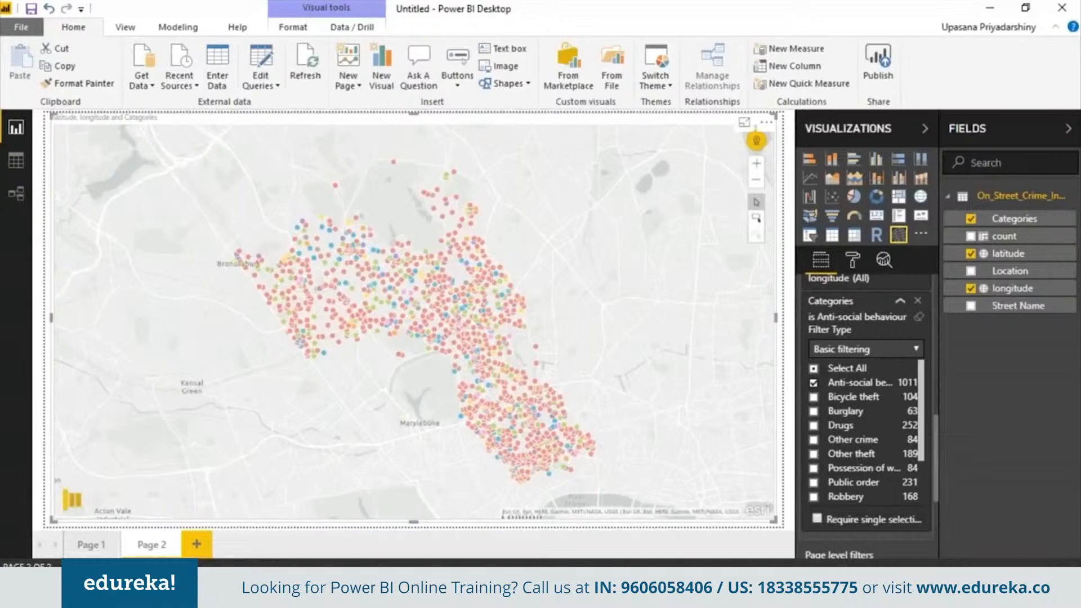
click(814, 411)
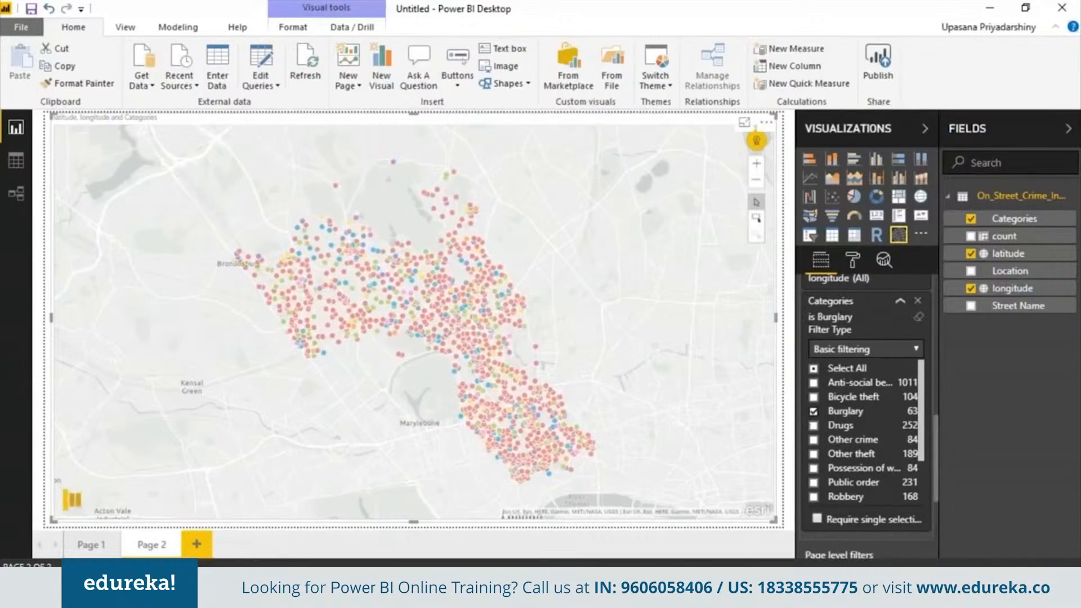
click(813, 383)
click(814, 383)
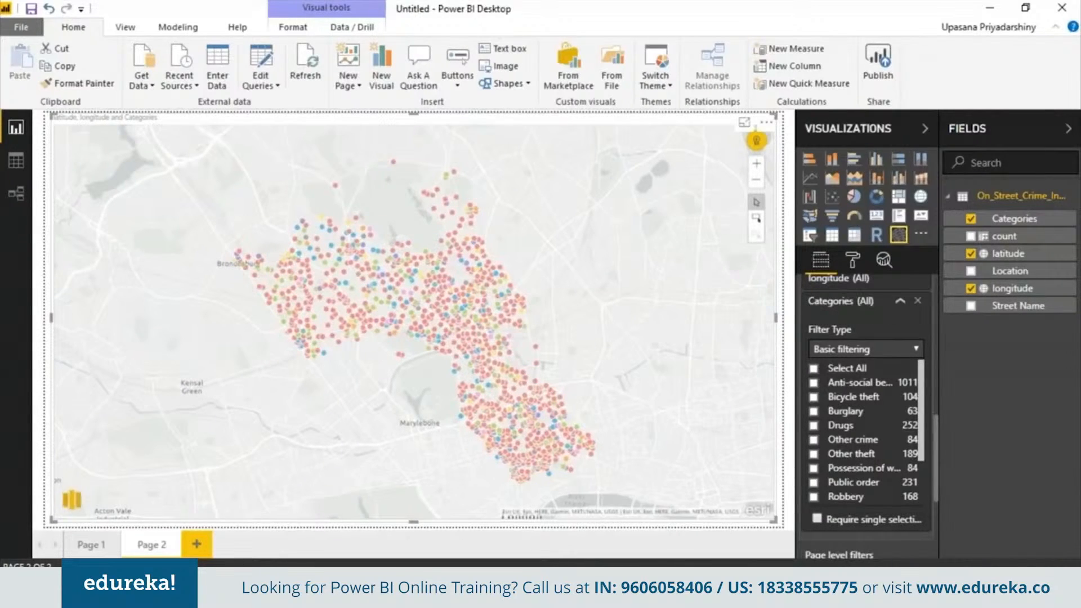
click(814, 411)
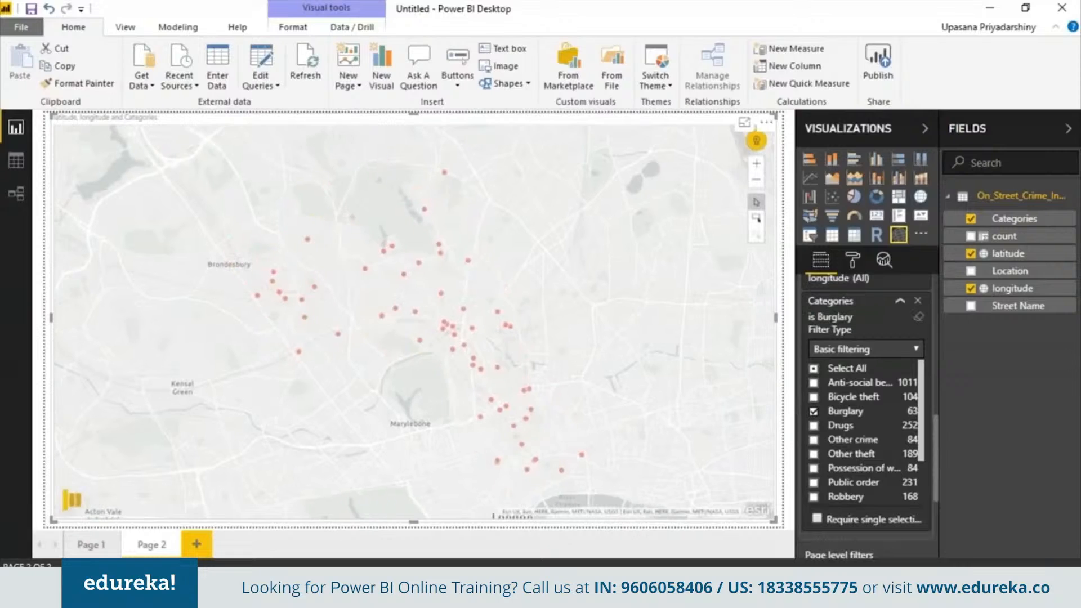
- Filter the map to Drugs, Bicycle theft and Possession of weapons, then add Page 3
click(813, 412)
click(814, 426)
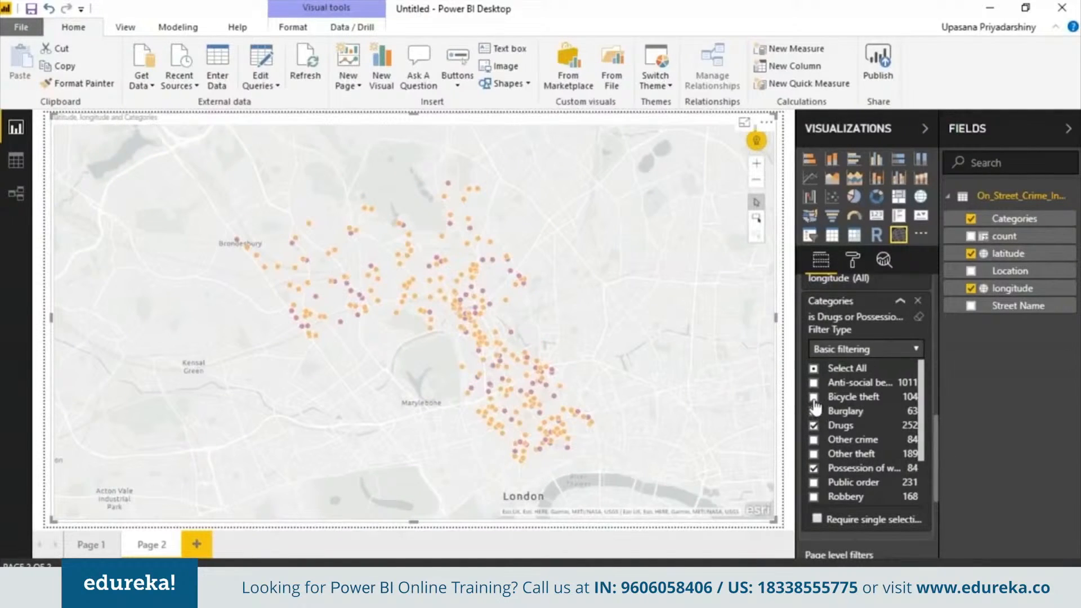
click(814, 397)
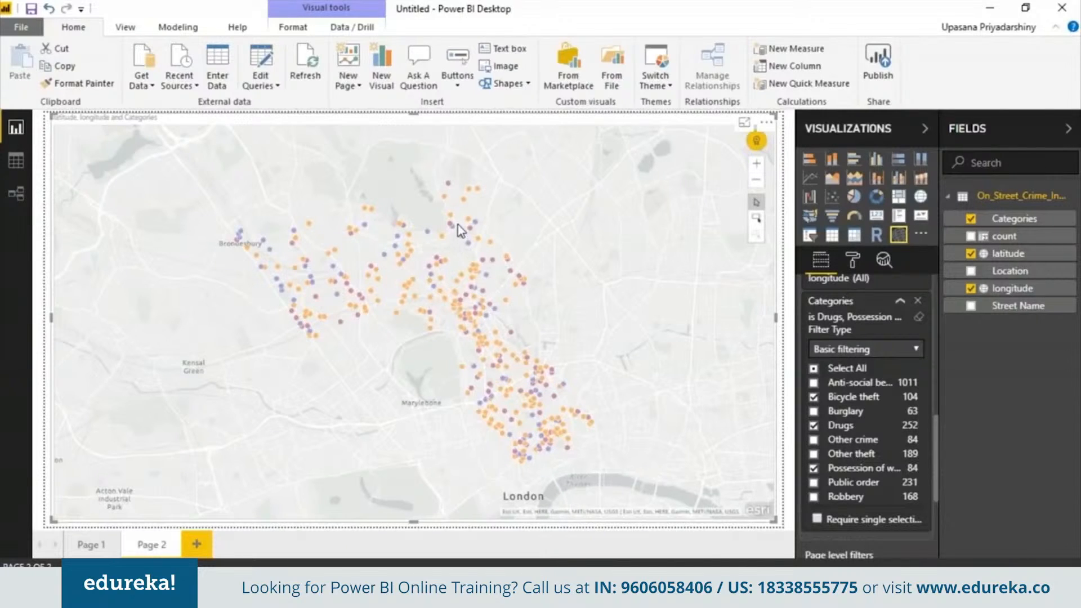
click(405, 259)
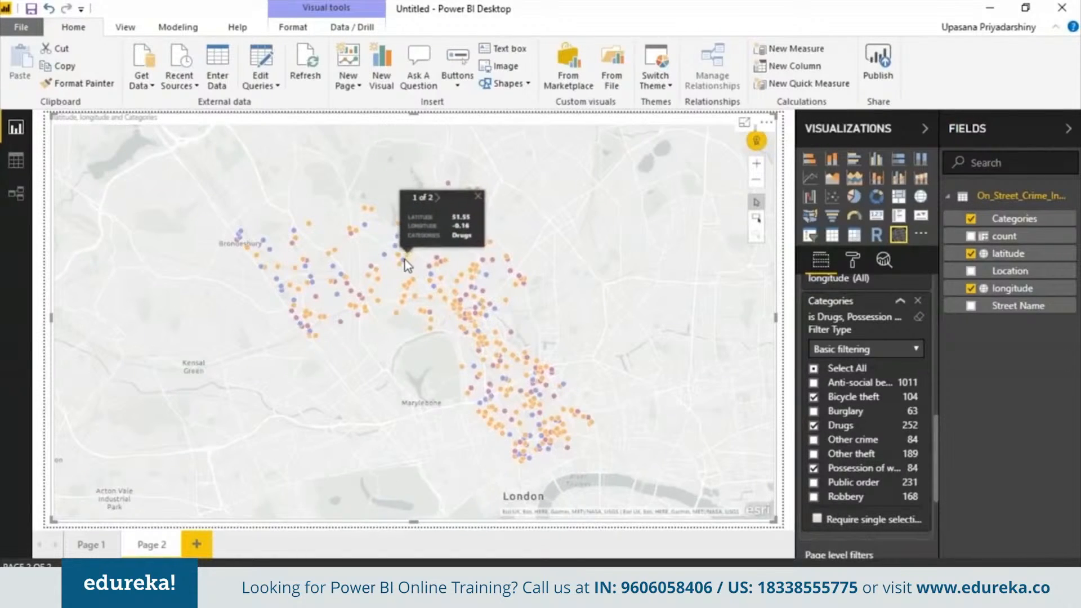
click(197, 544)
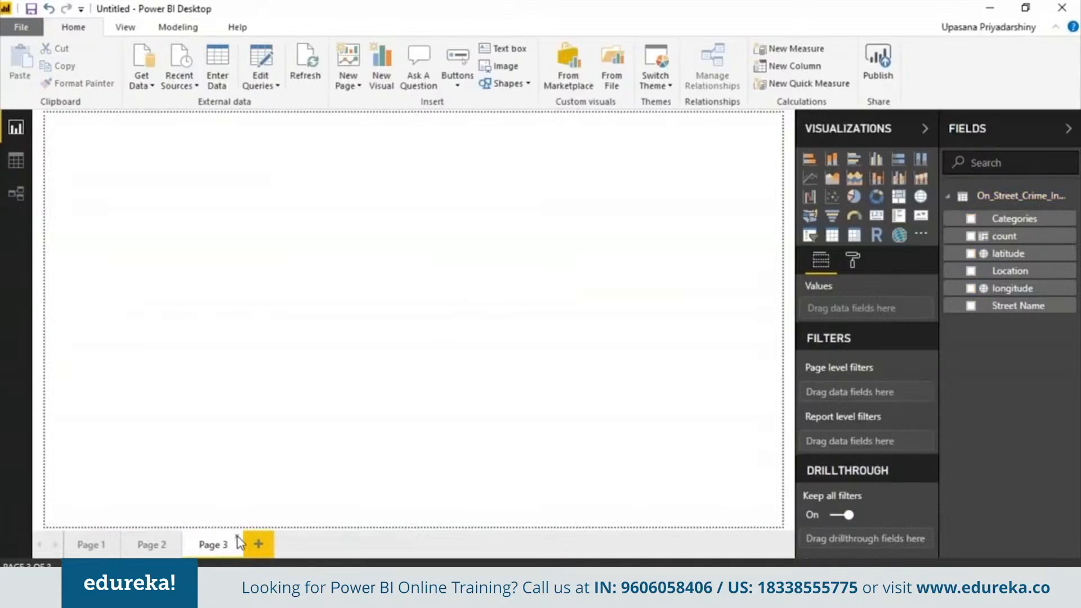
- Cancel the accidental Page 3 deletion and place an enlarged funnel chart on it
click(237, 538)
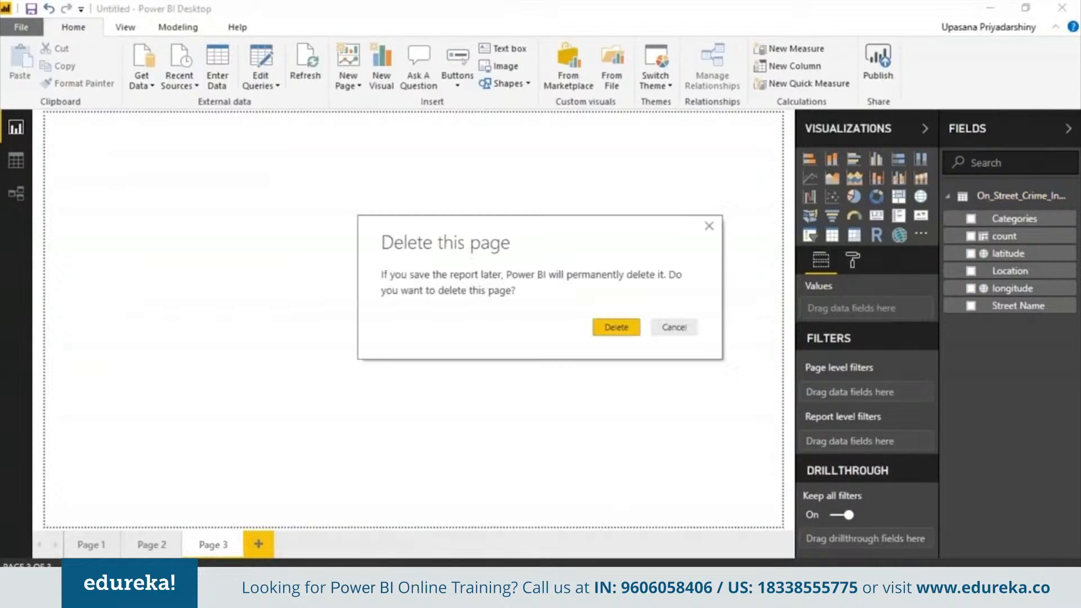
click(633, 328)
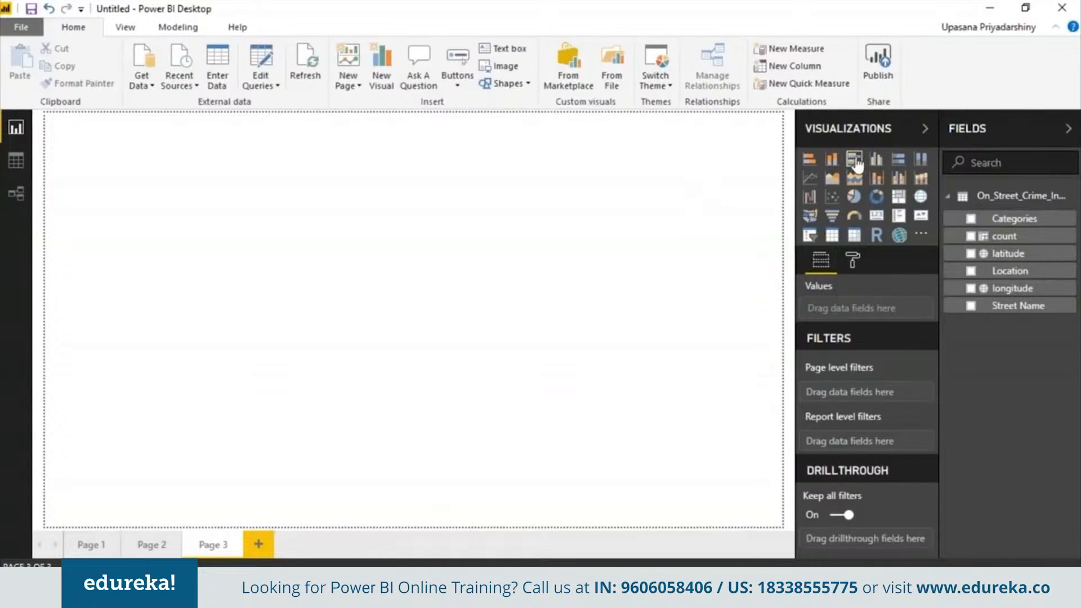
click(831, 216)
drag(208, 271, 237, 379)
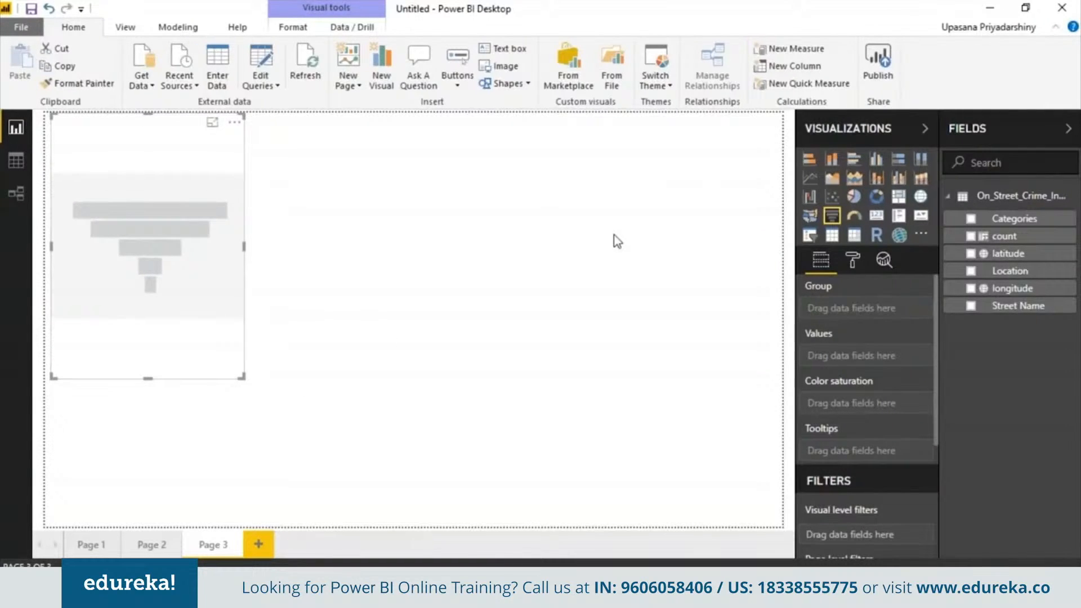
- Set the funnel to count by Categories, saturated by count of Categories, and widen it
click(971, 218)
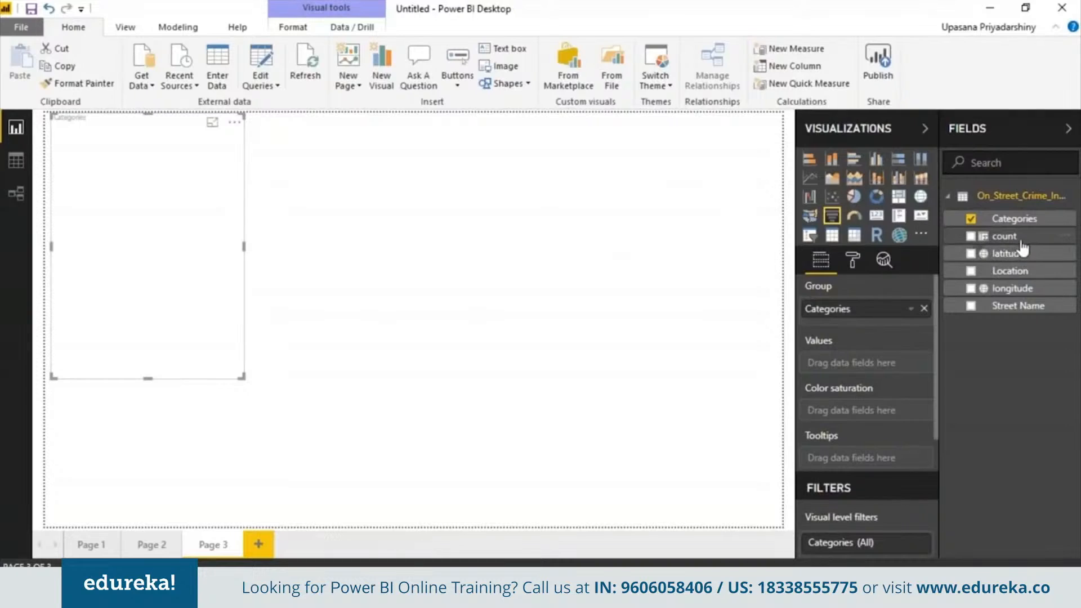
drag(1023, 243, 887, 364)
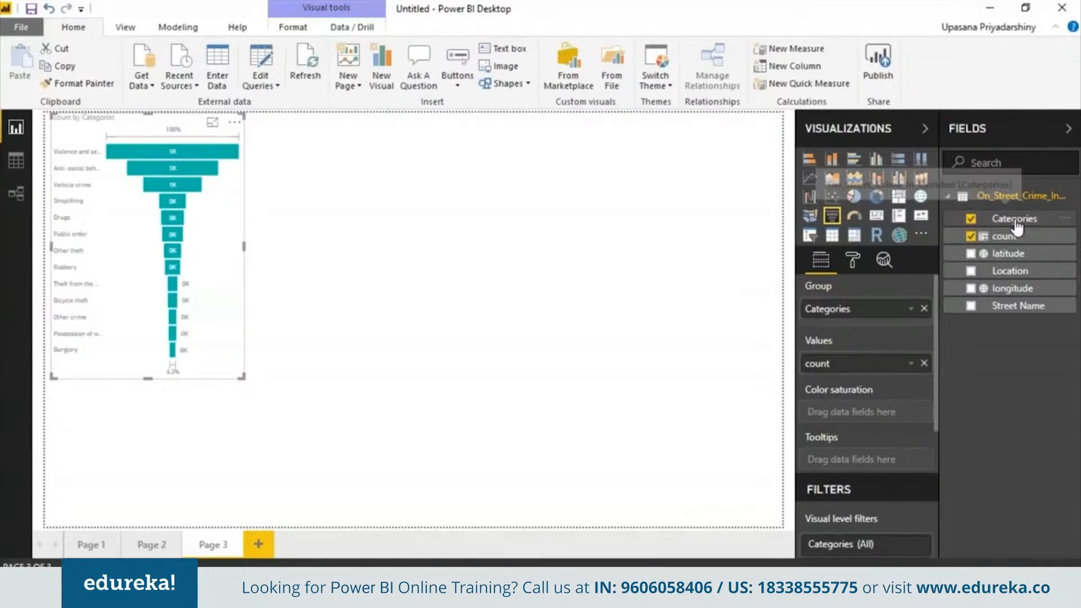
drag(1016, 224, 877, 421)
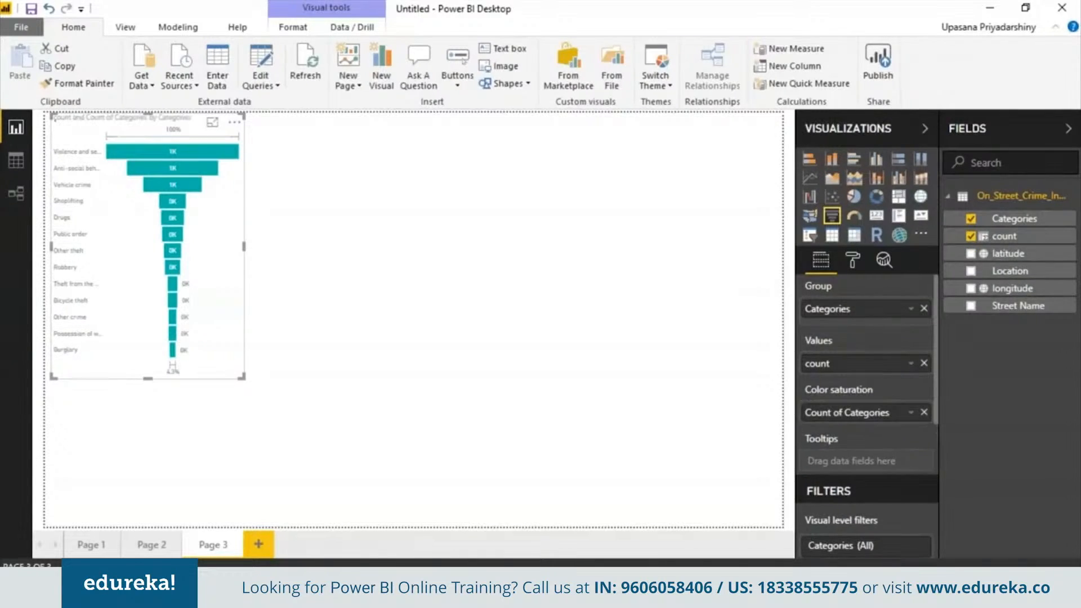
click(911, 416)
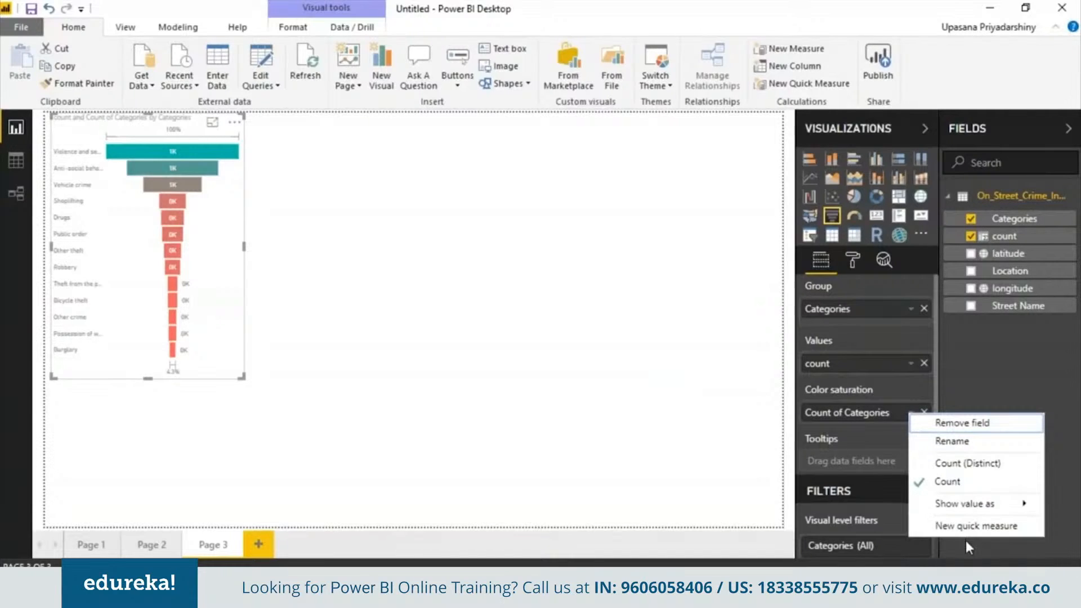
click(991, 426)
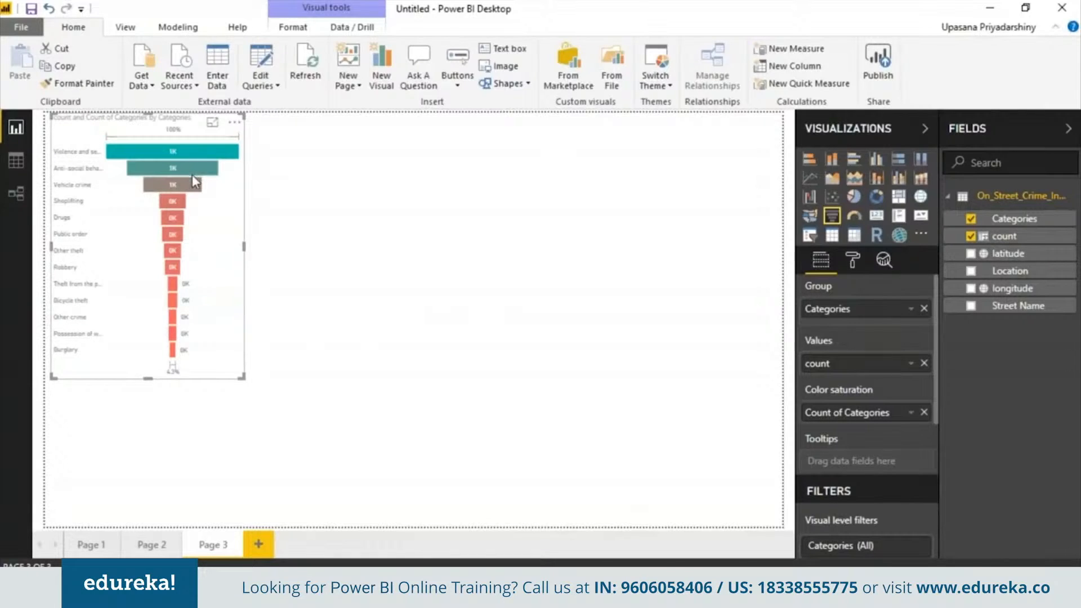
mouse_move(190, 149)
drag(245, 243, 362, 259)
- Finish widening the funnel and add a resized donut chart beside it
click(428, 256)
click(876, 196)
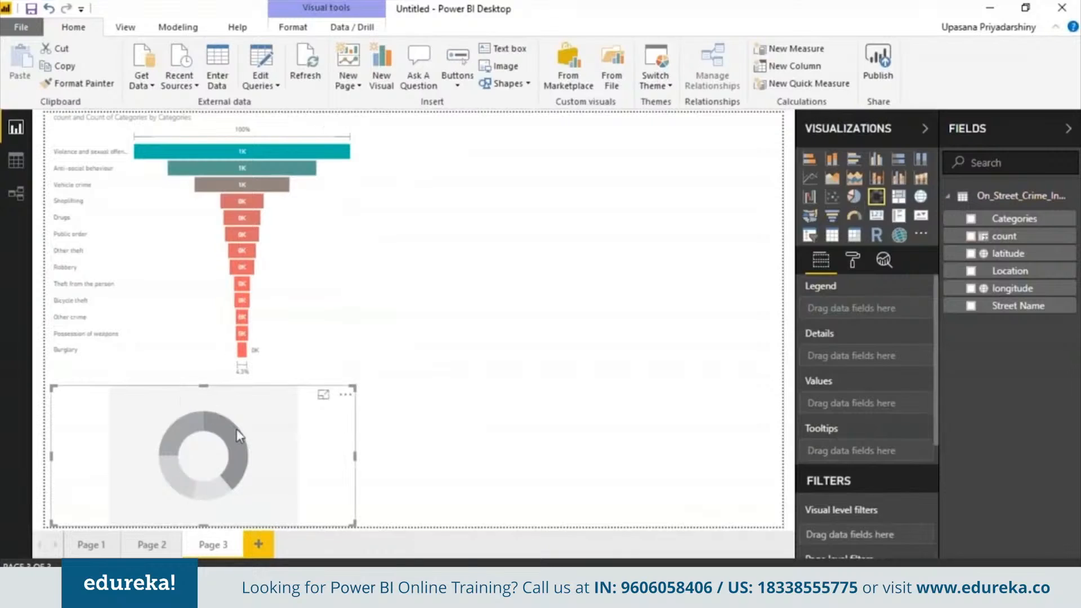
click(477, 258)
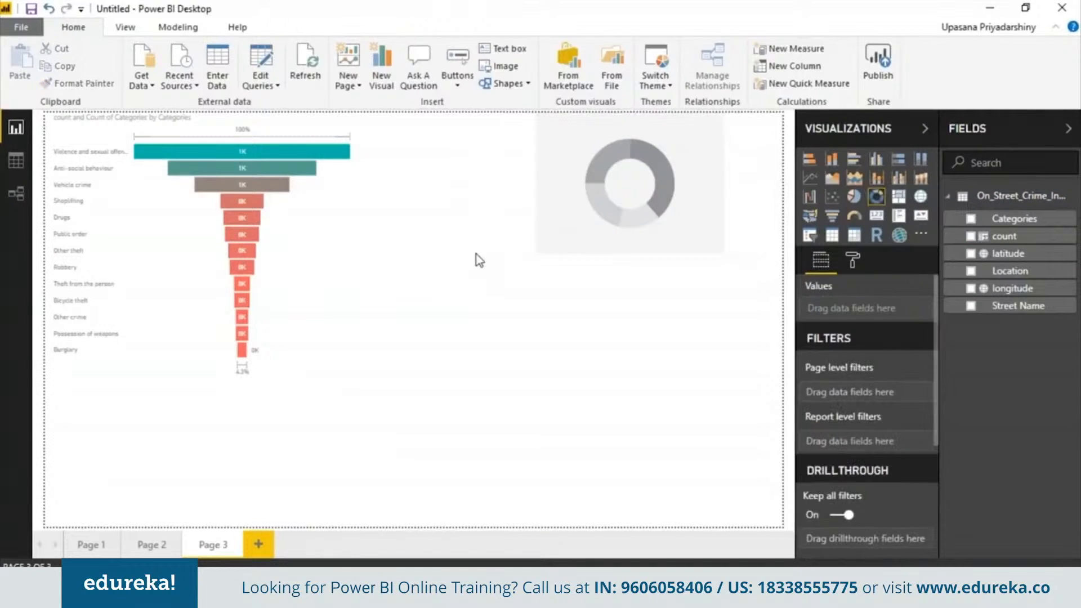
click(621, 219)
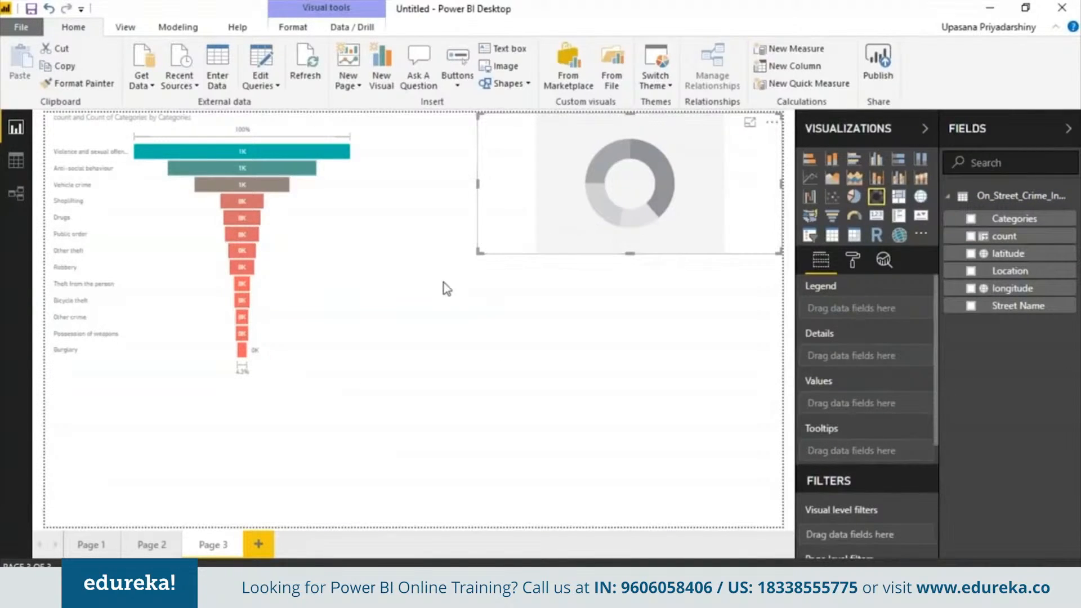
drag(476, 257, 386, 381)
- Give the donut count as values and Street Name as legend, replacing Categories
click(970, 219)
drag(1003, 236, 875, 416)
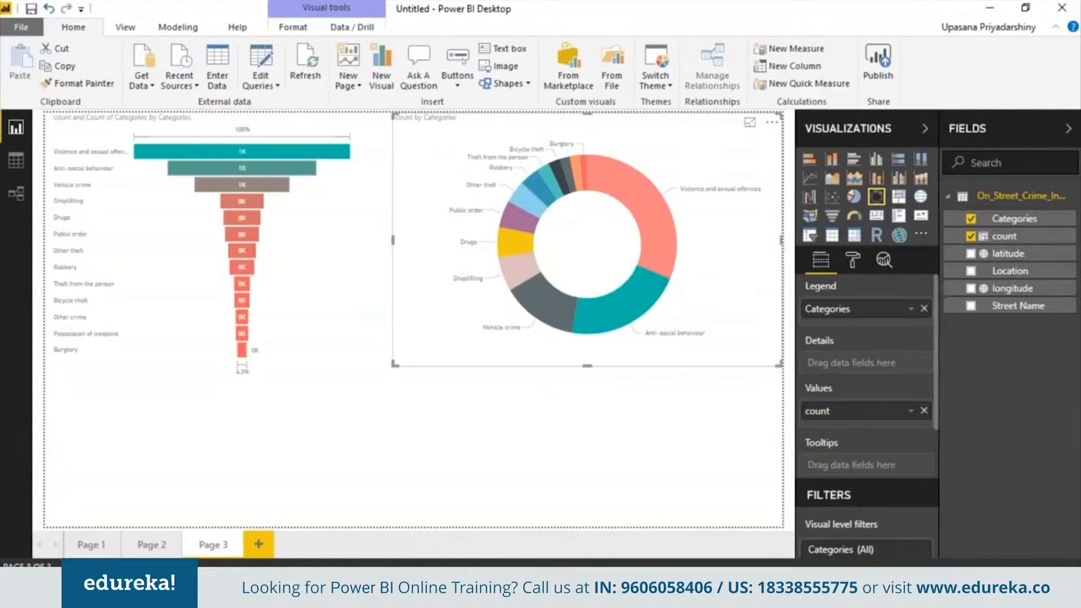
click(924, 309)
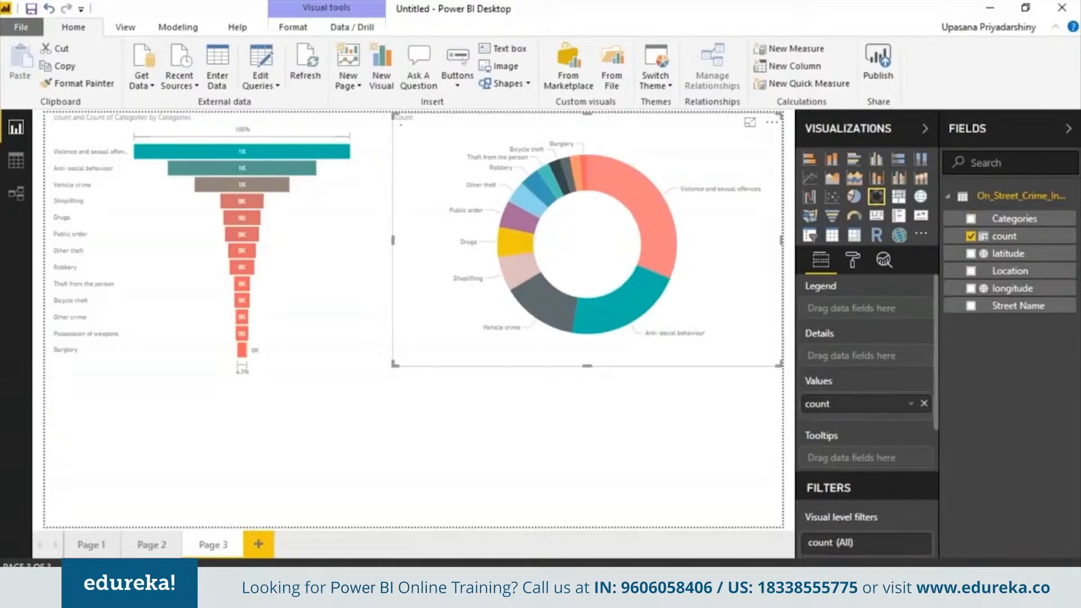
drag(1016, 276, 879, 310)
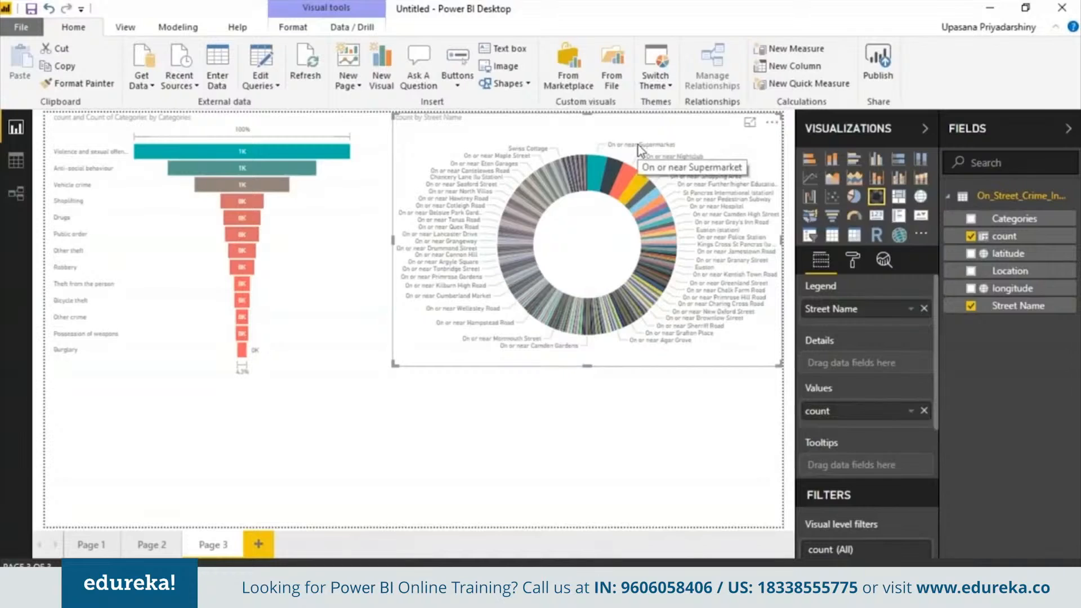
click(616, 384)
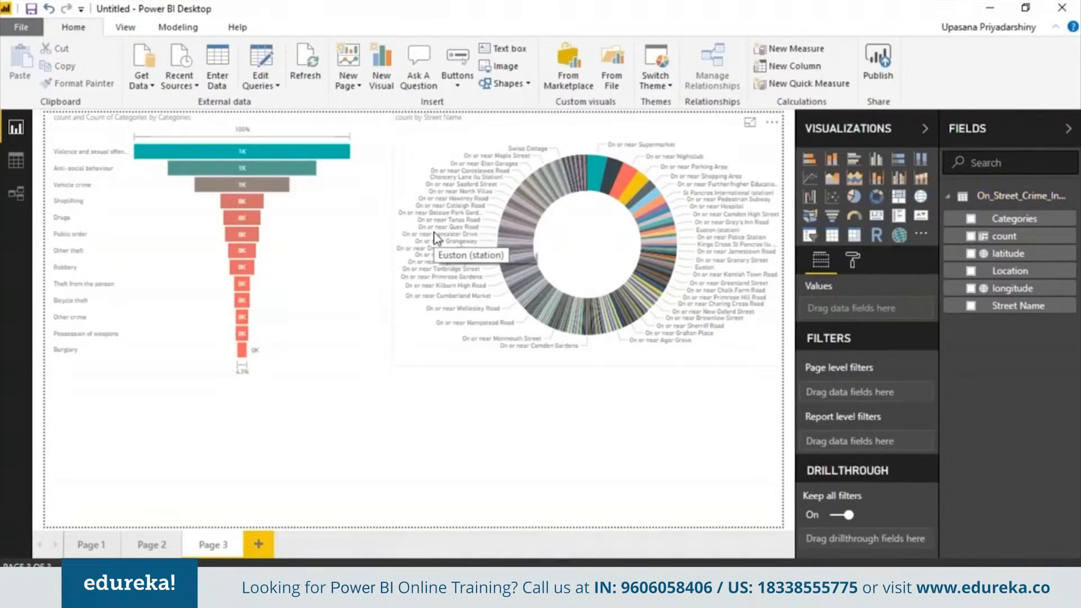
- Add a line chart with Street Name on the axis, count as values, Categories as legend
click(810, 181)
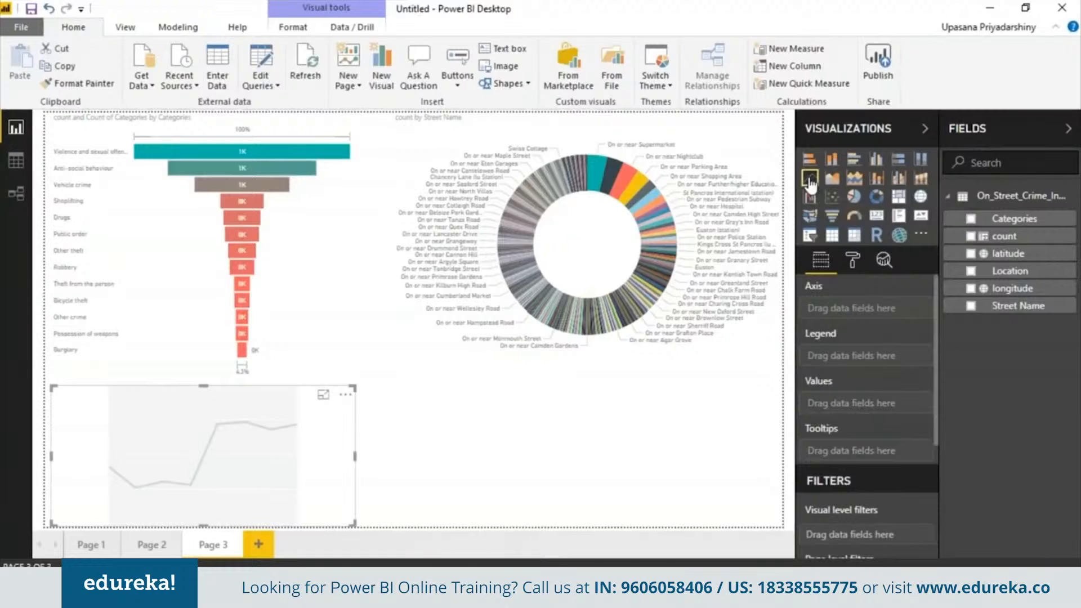
drag(1015, 307, 864, 310)
drag(1004, 236, 859, 412)
mouse_move(1013, 219)
mouse_down()
mouse_move(1002, 191)
mouse_move(861, 363)
mouse_up()
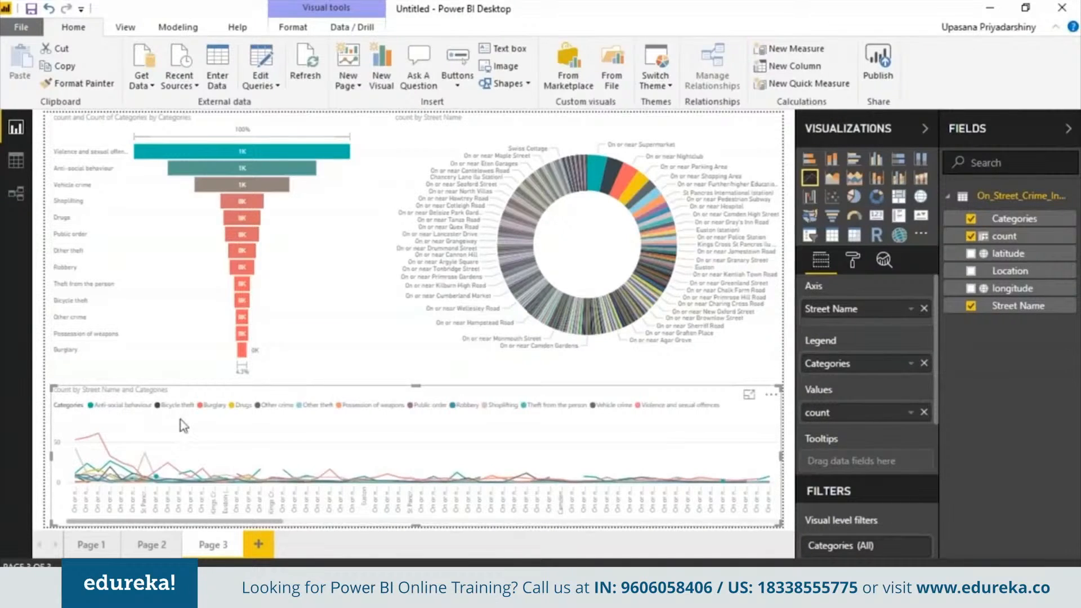
- Cross-filter by the Nightclub, Theatre/concert hall and Petrol Station slices, then clear it
mouse_move(528, 423)
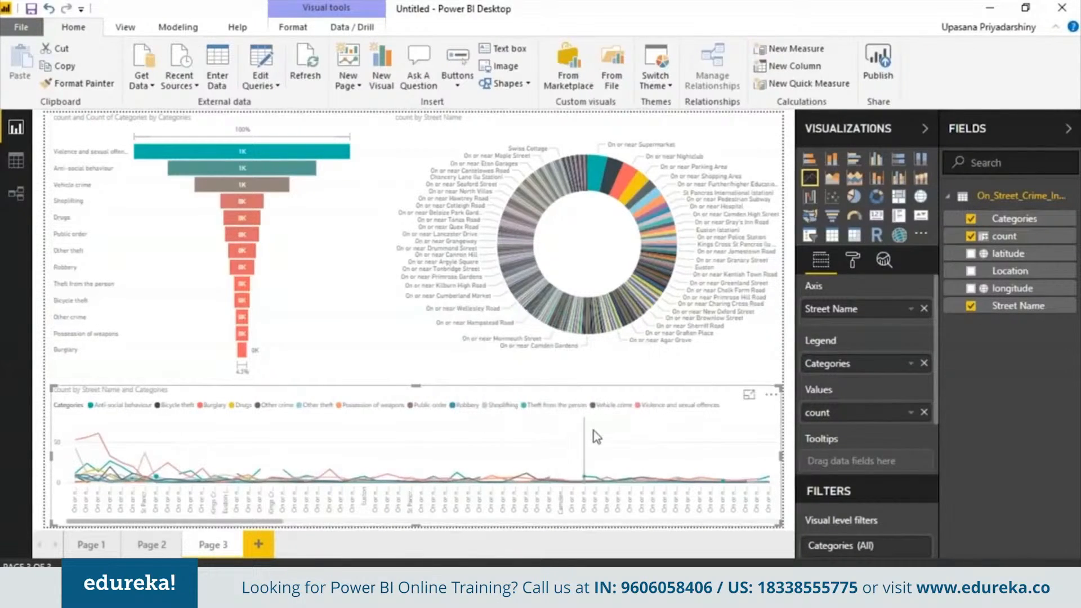
mouse_move(519, 444)
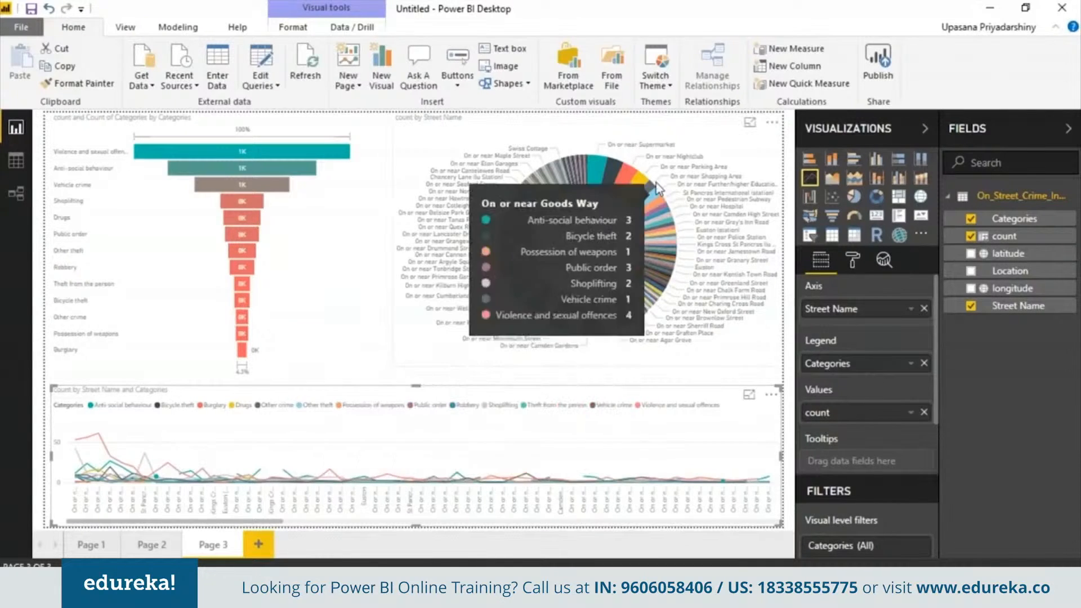
click(621, 177)
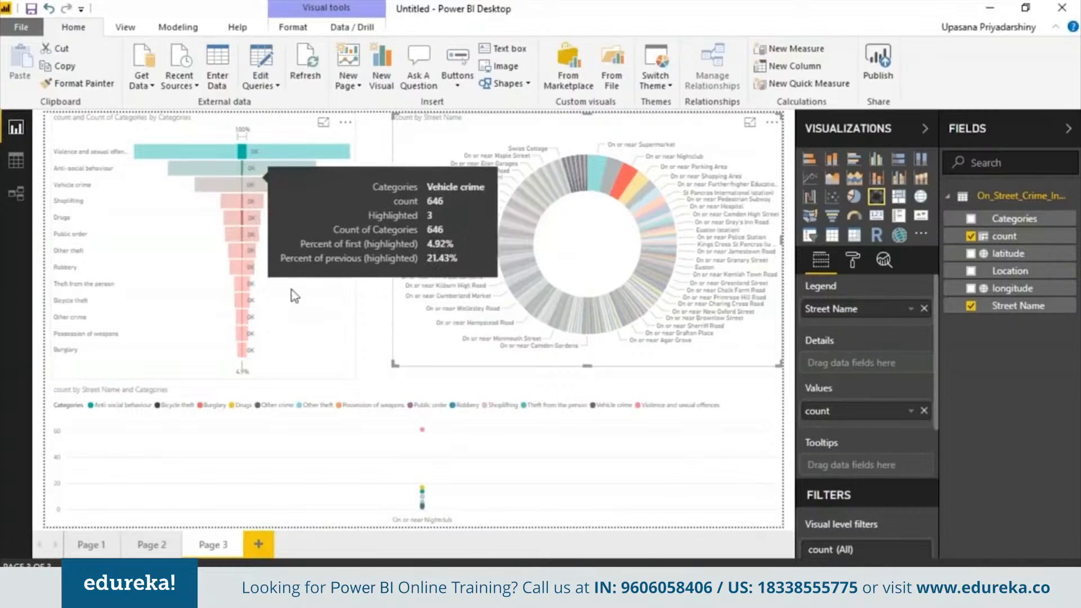
click(599, 172)
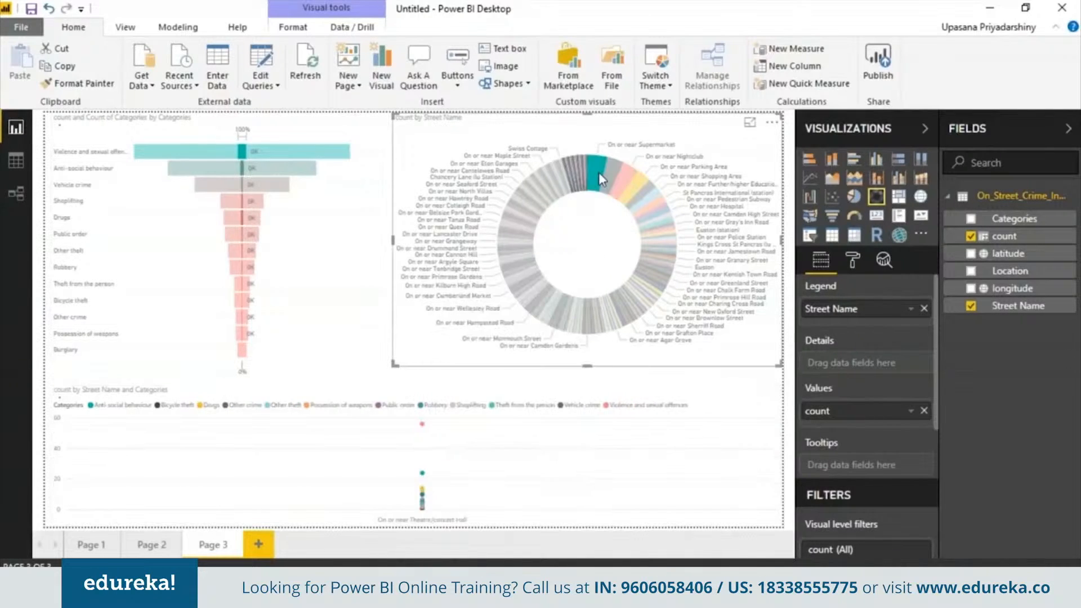
click(665, 222)
click(663, 220)
click(546, 206)
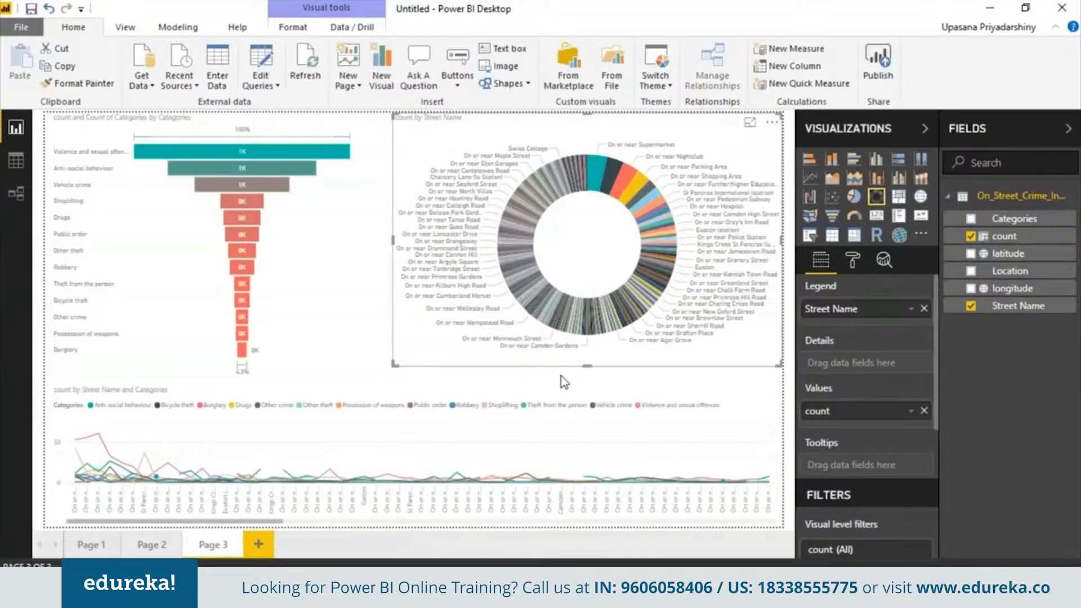
- Make room at the top of Page 1 by shrinking the pie chart and lowering the bar chart
click(23, 28)
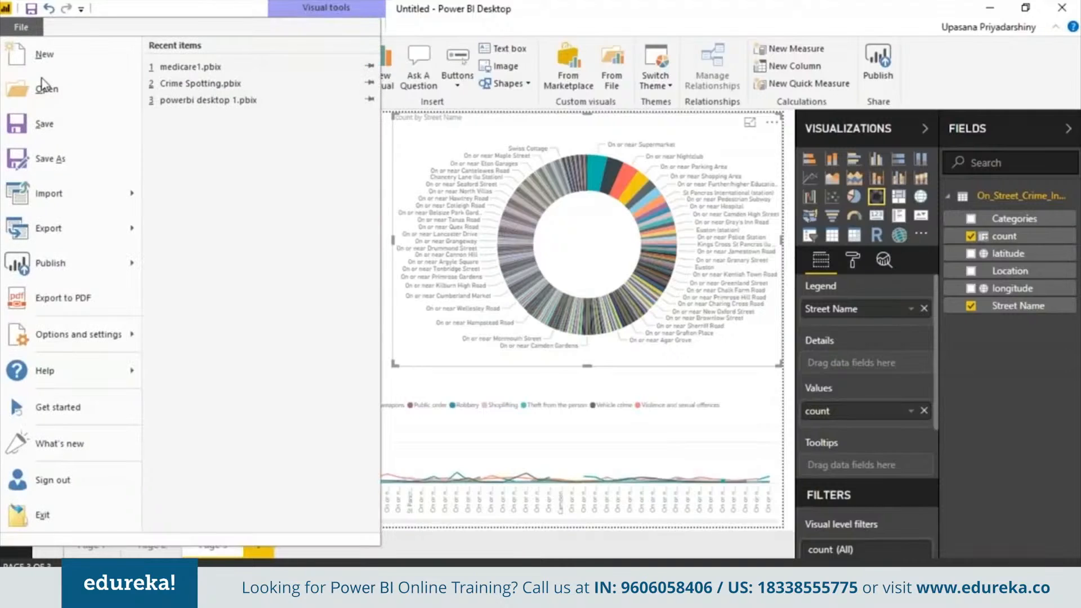
click(72, 140)
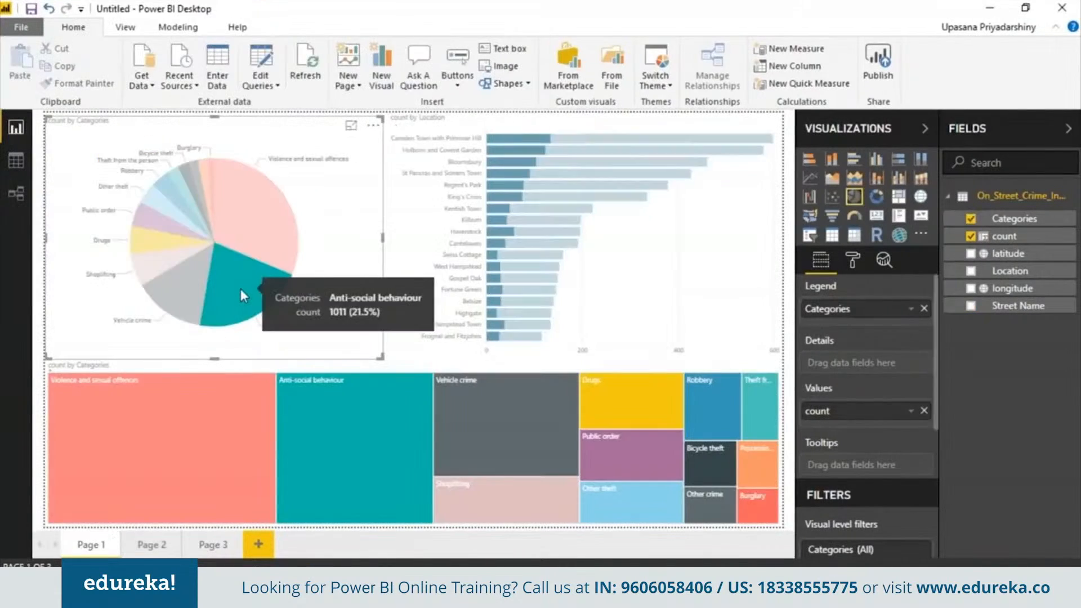
click(241, 288)
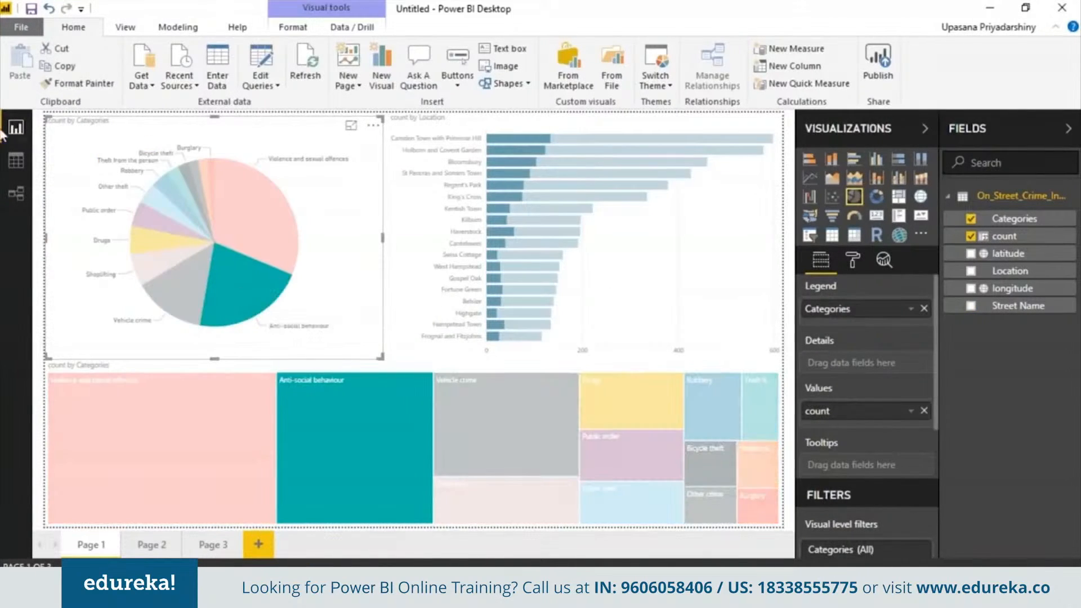
drag(48, 120, 42, 174)
click(404, 163)
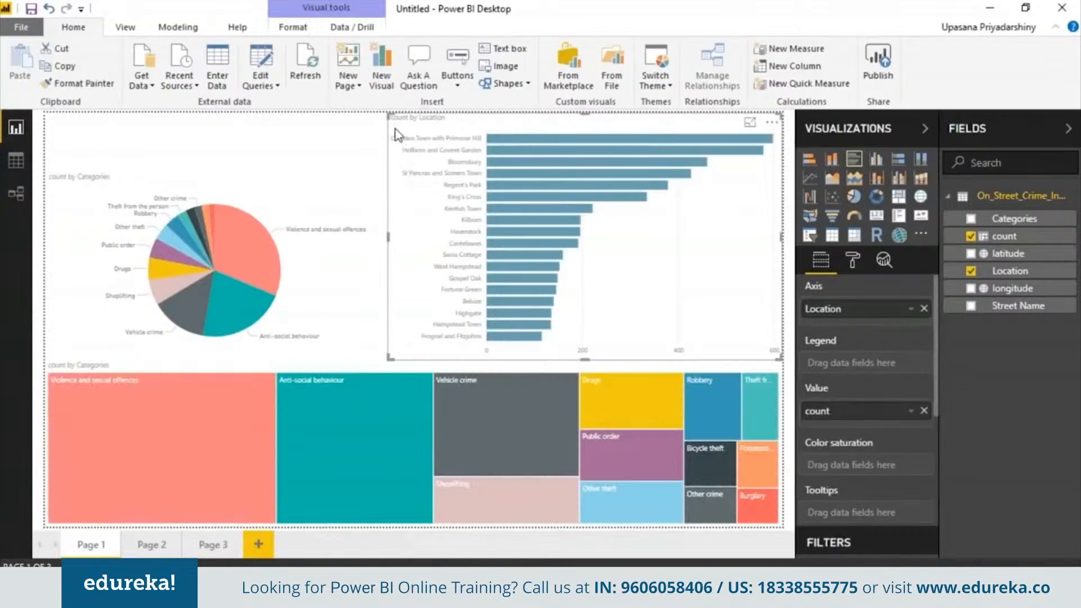
drag(389, 114, 398, 167)
- Add a 'Crime Spotting In Camden' title in bold Cambria size 60, widened across the top
click(503, 48)
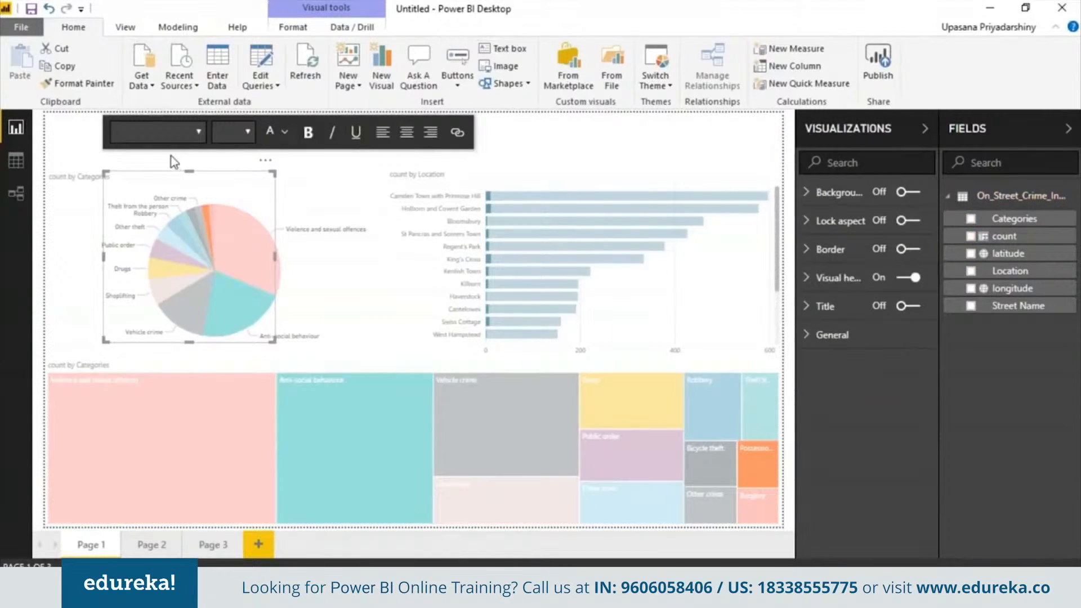
text(Crime S)
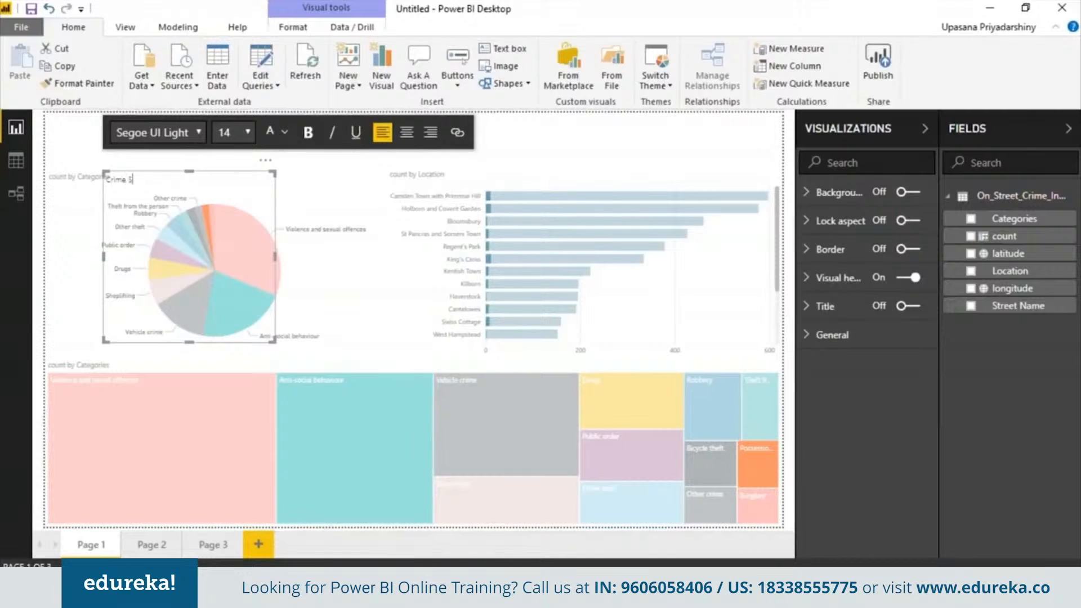
text(potting In Camden)
key(ctrl+a)
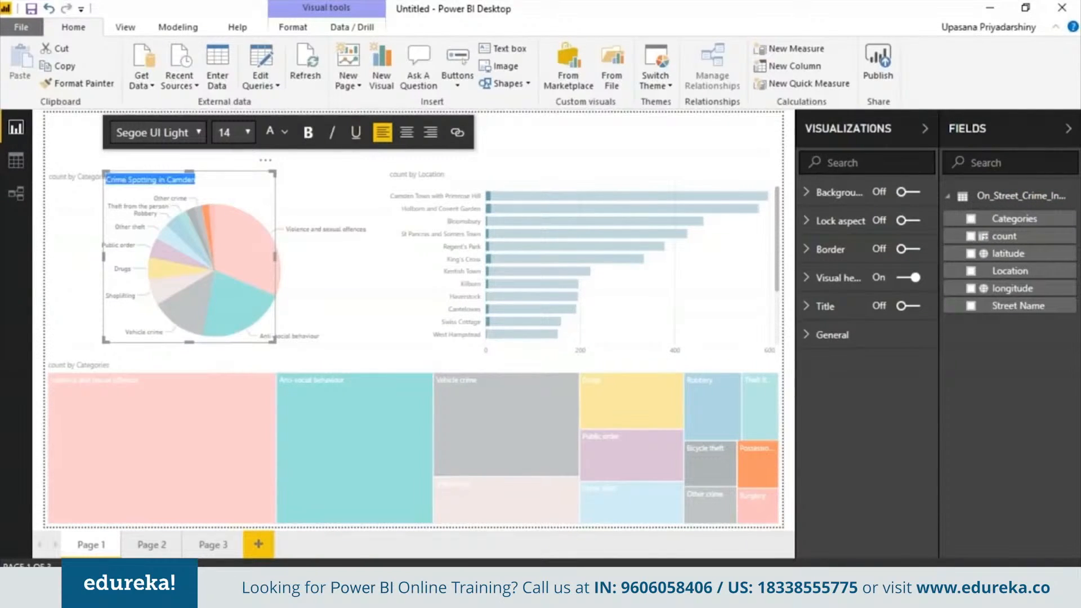
click(192, 132)
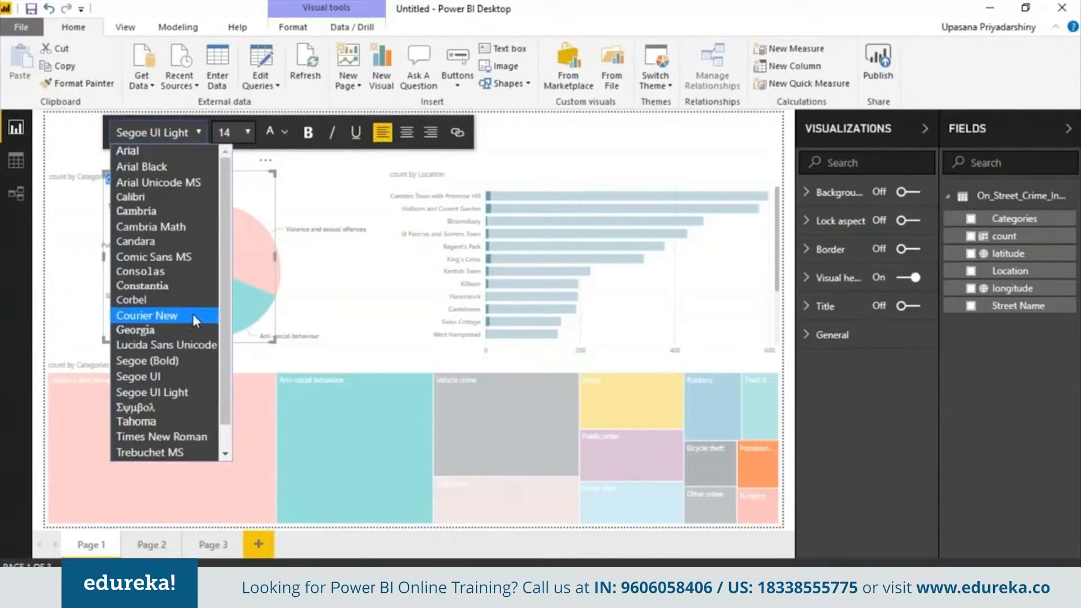
click(190, 210)
click(248, 133)
click(232, 444)
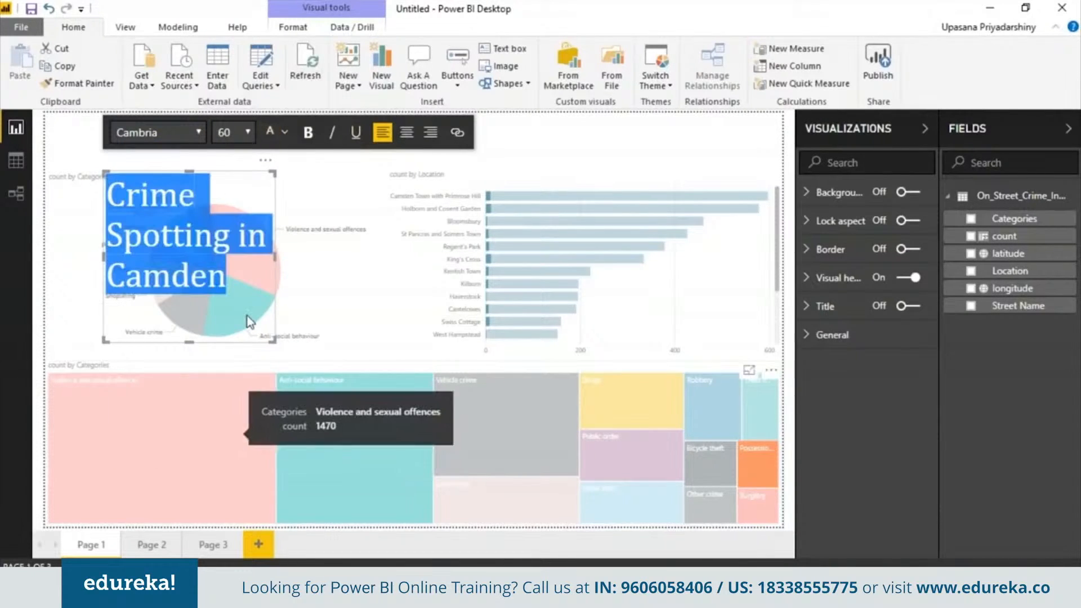
click(309, 138)
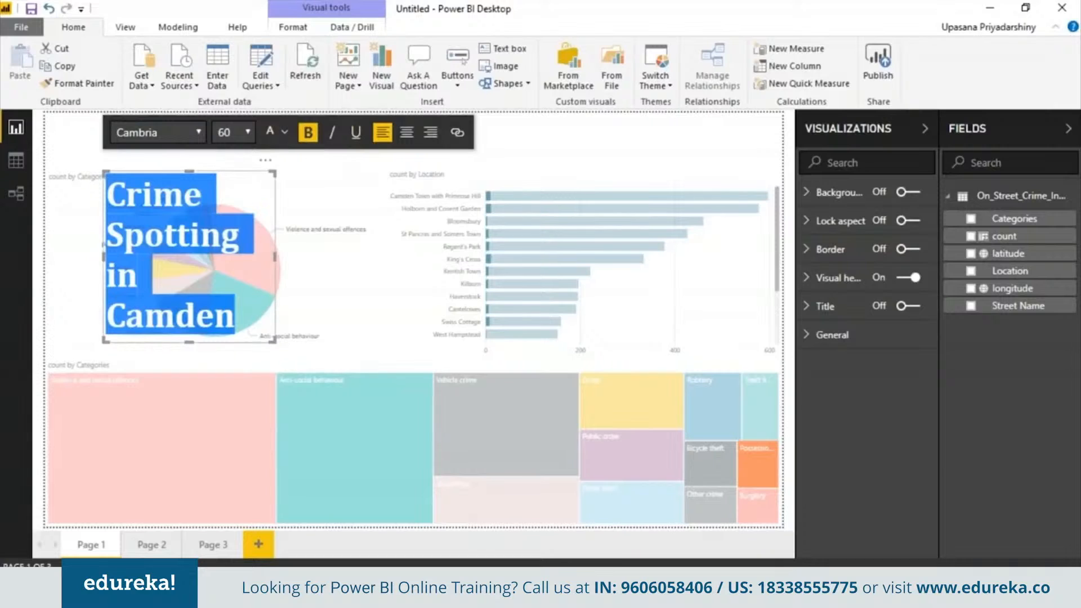
drag(275, 250, 522, 230)
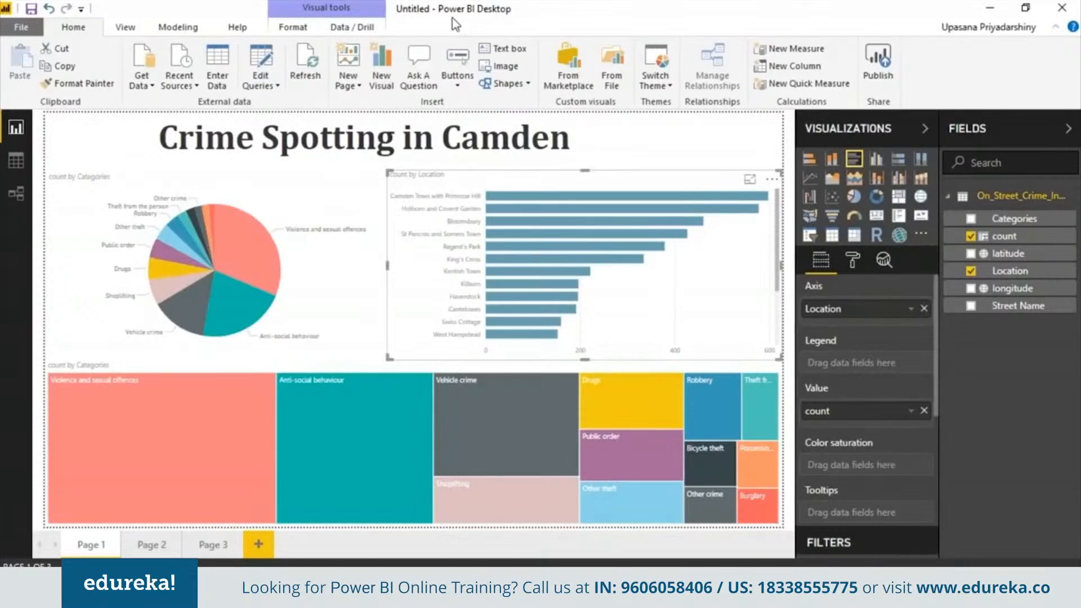
click(23, 27)
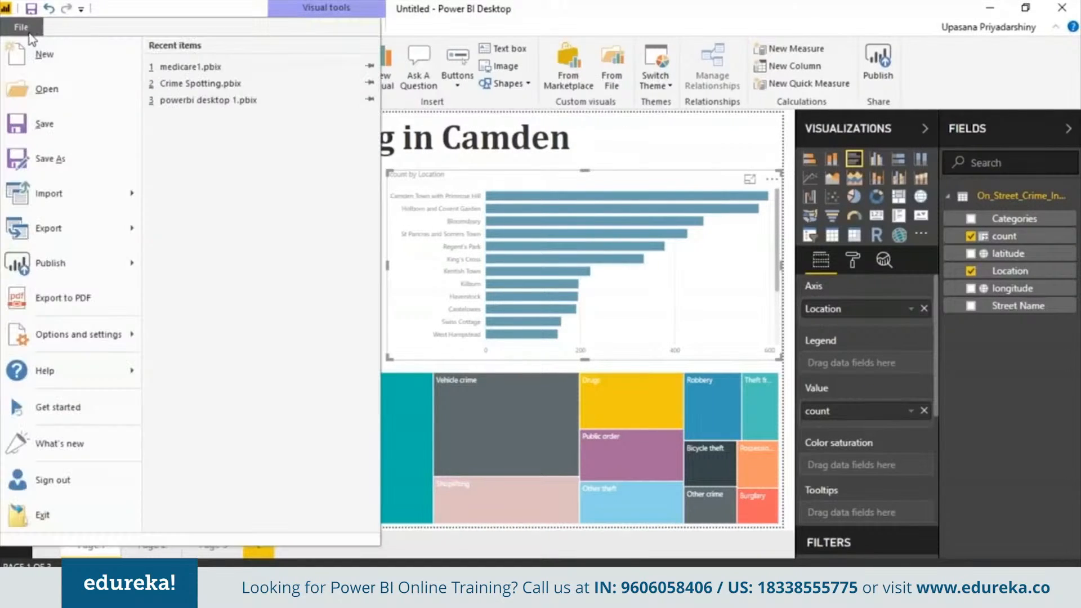
- Save the report as 'Crime Spotting in Camden'
click(45, 123)
text(C)
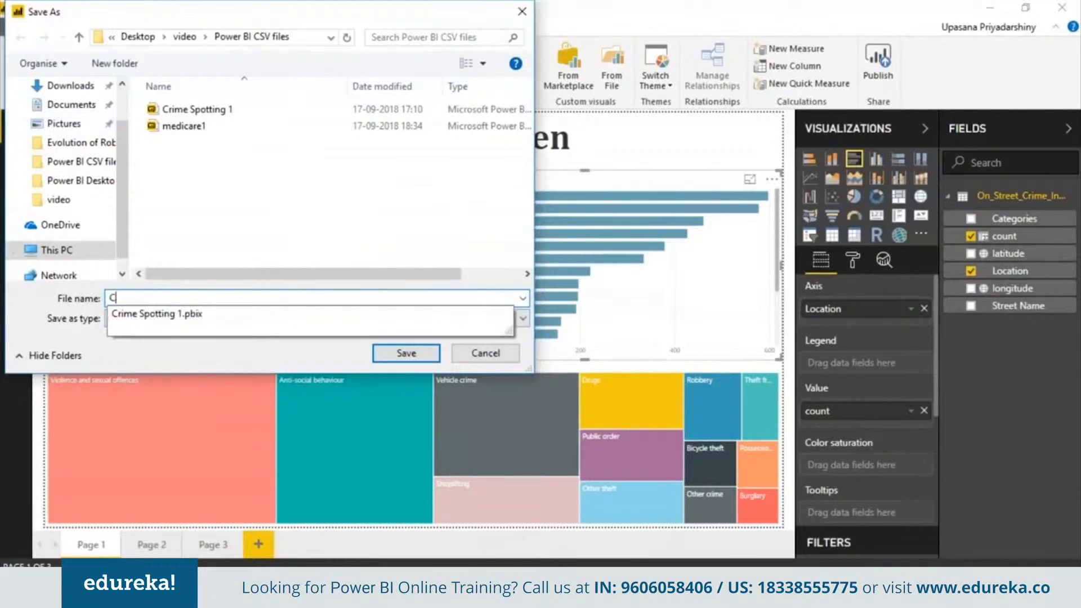
text(rime Spotting in Camden)
key(Return)
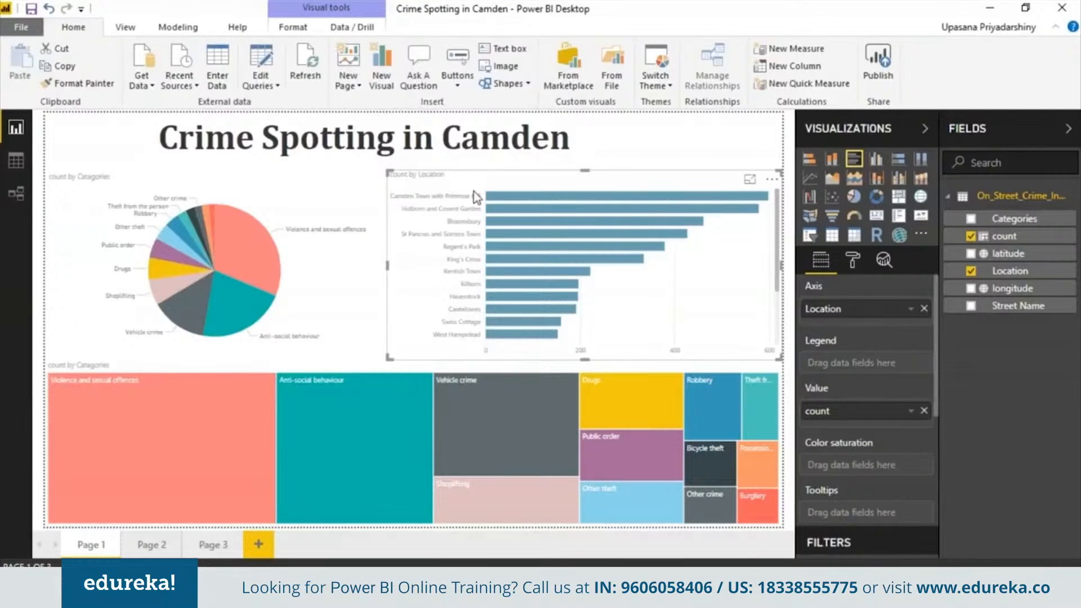
- Publish the report to My workspace and open it in the Power BI service
click(879, 63)
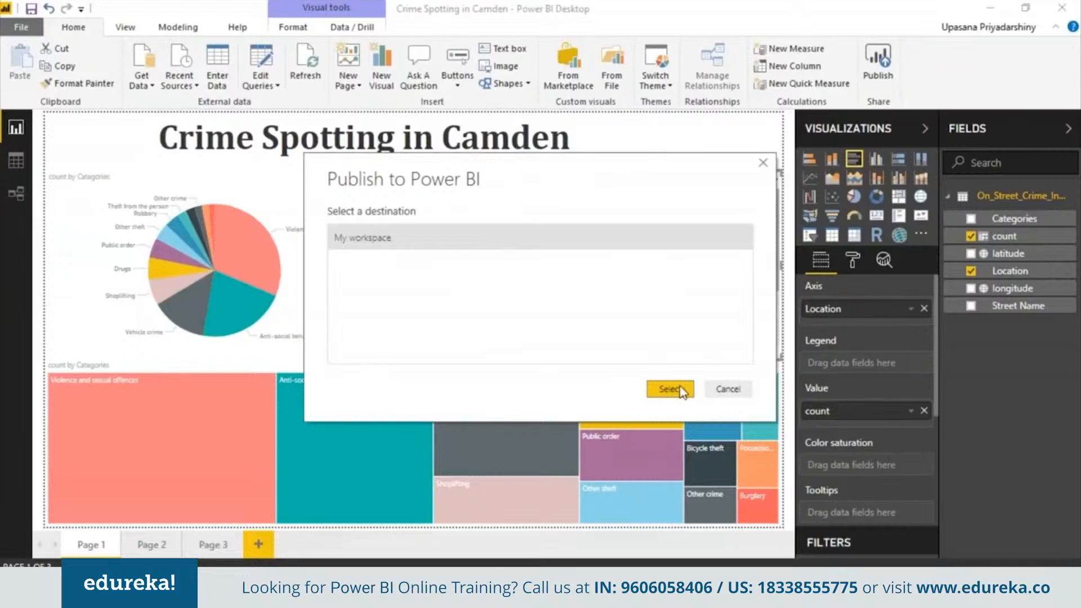
click(670, 387)
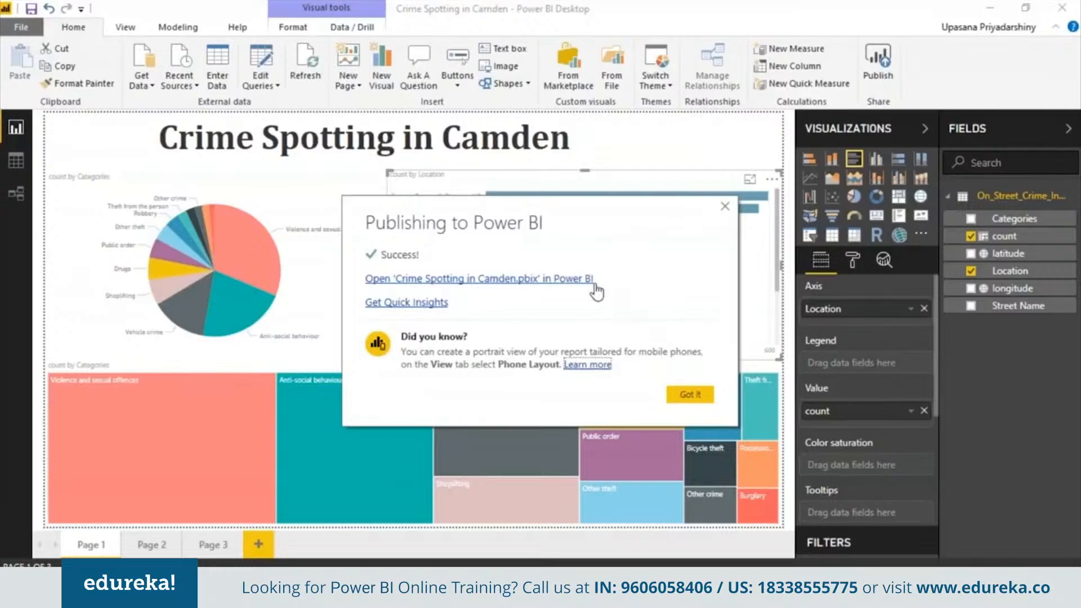
click(587, 281)
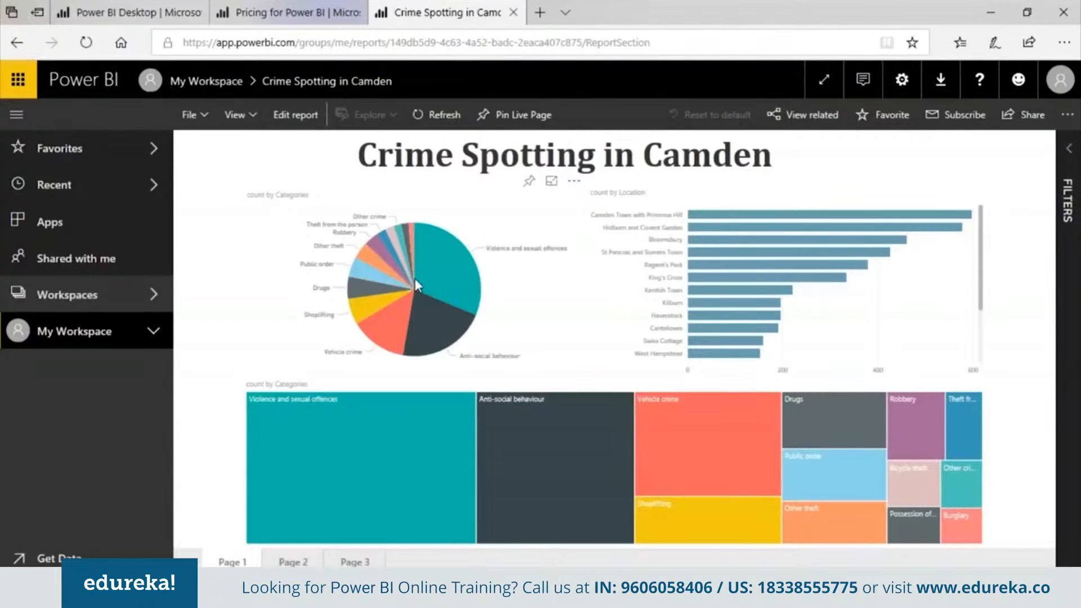
- Cross-highlight Violence and sexual offences, then browse the Page 2 map and Page 3 online
mouse_move(421, 273)
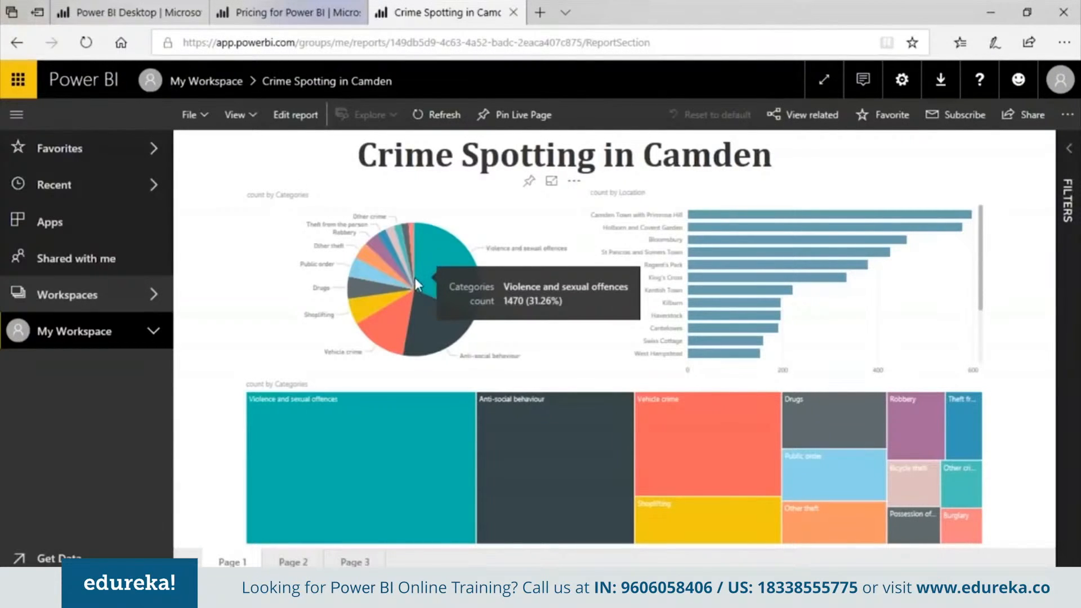
click(447, 260)
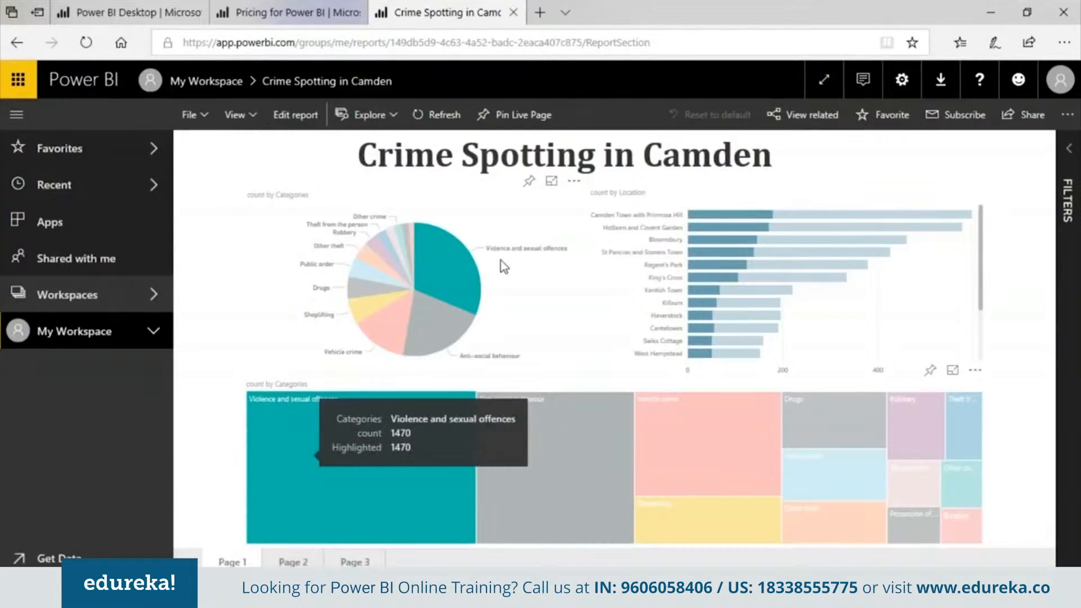
click(293, 562)
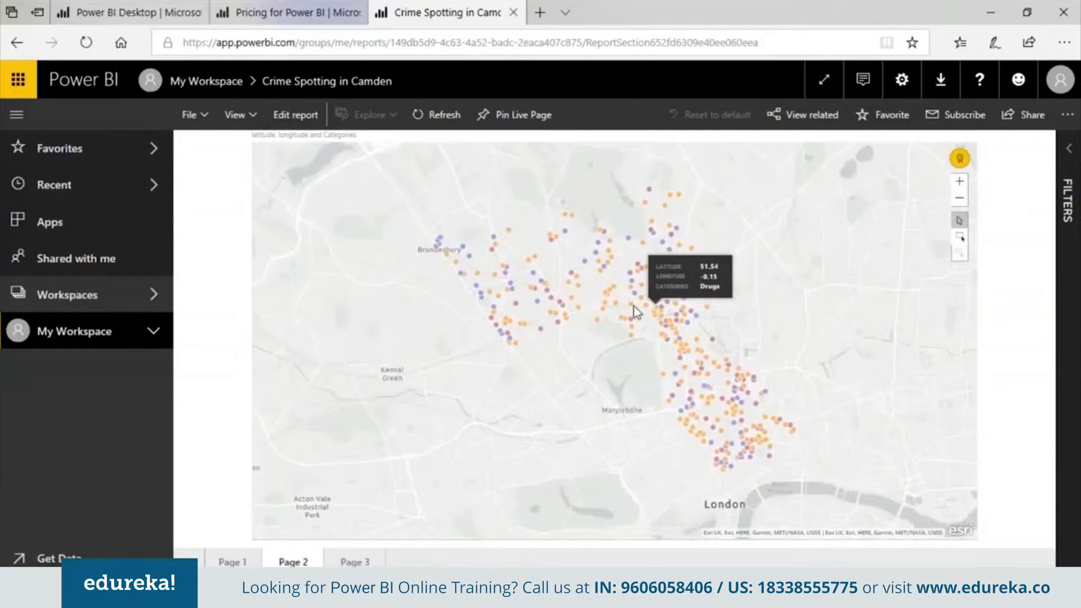
click(242, 116)
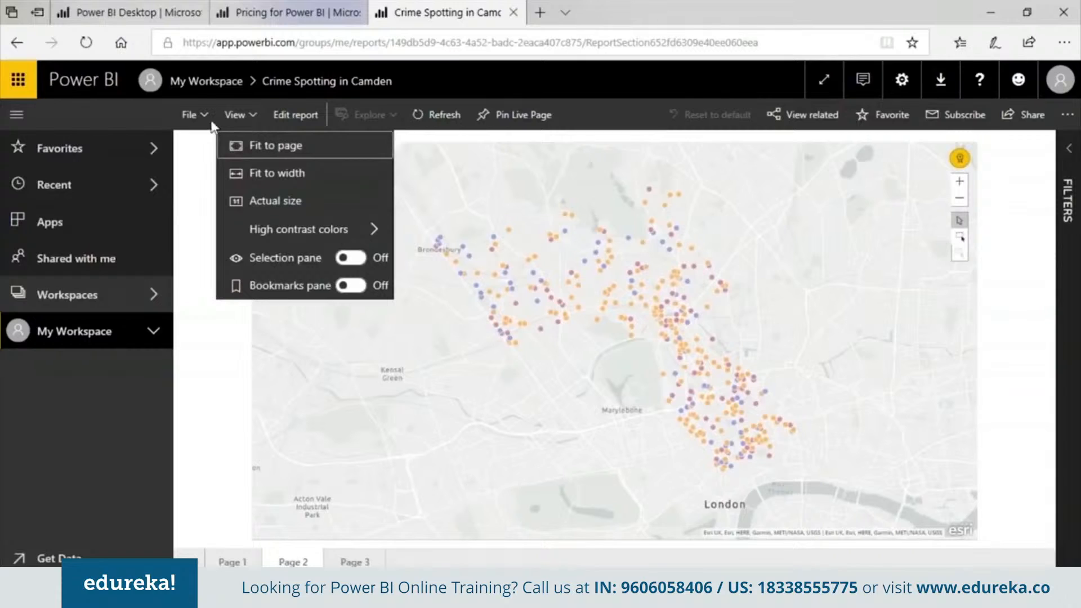
click(248, 116)
click(248, 116)
click(354, 562)
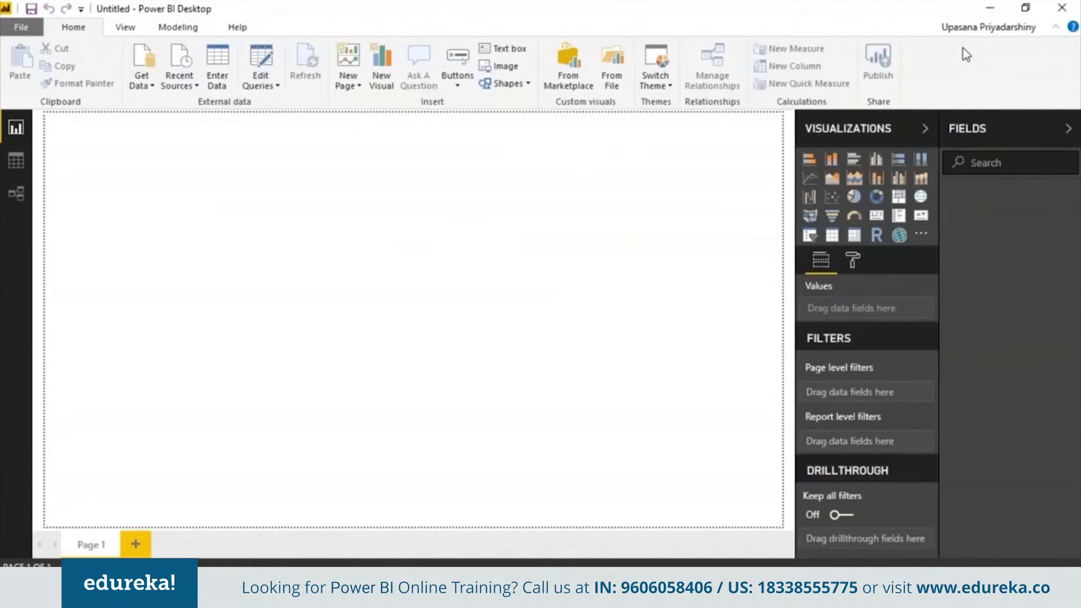
- Import Medicare_Provider_Charge_In_patient.csv as Text/CSV, load it, and view its data rows
click(149, 85)
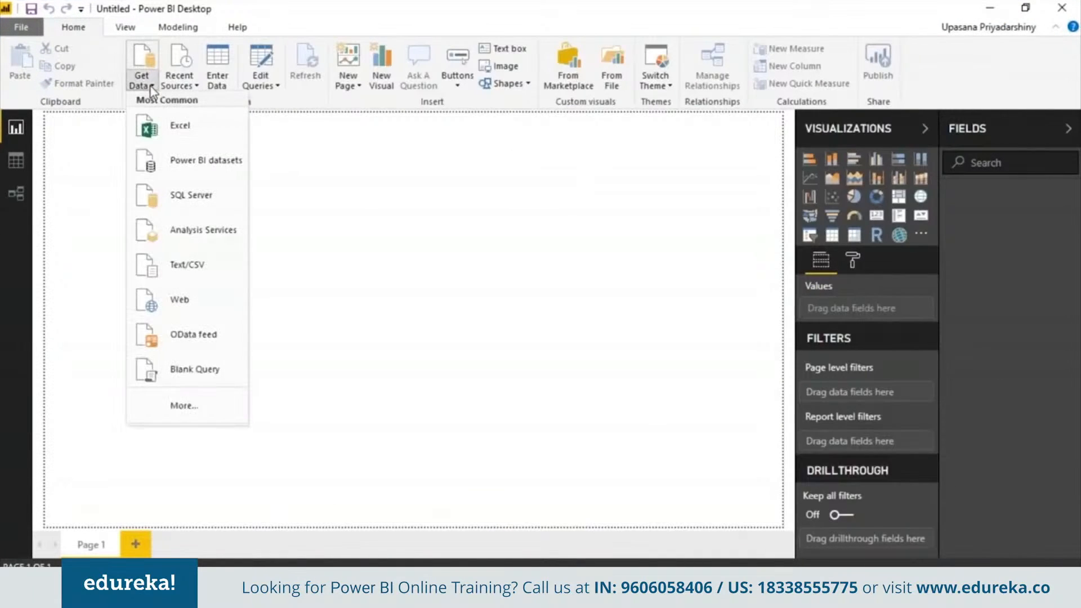
click(204, 269)
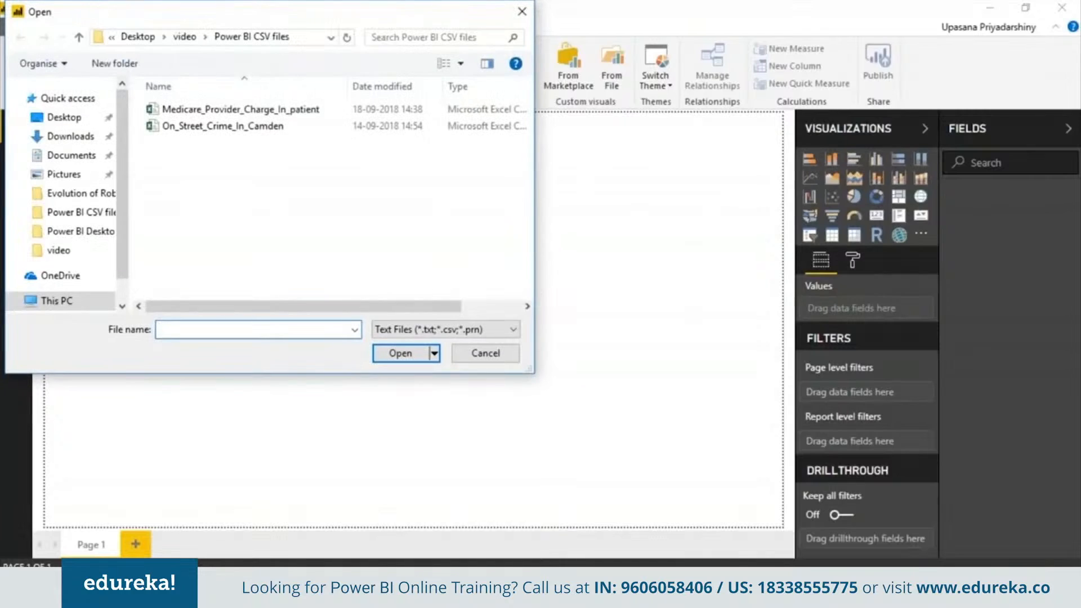
double_click(265, 109)
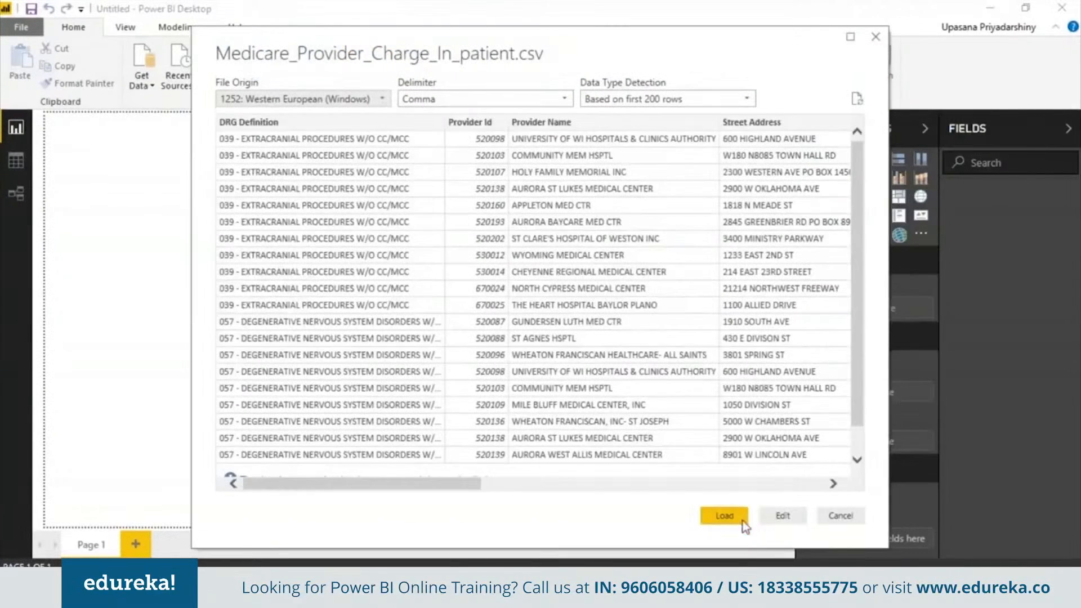
click(742, 522)
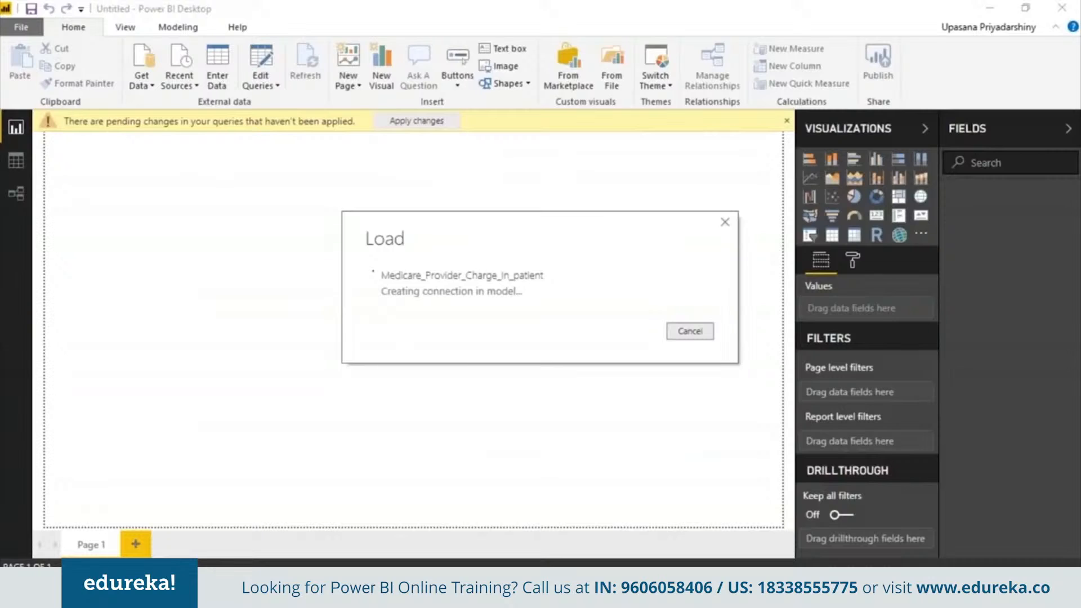
click(16, 161)
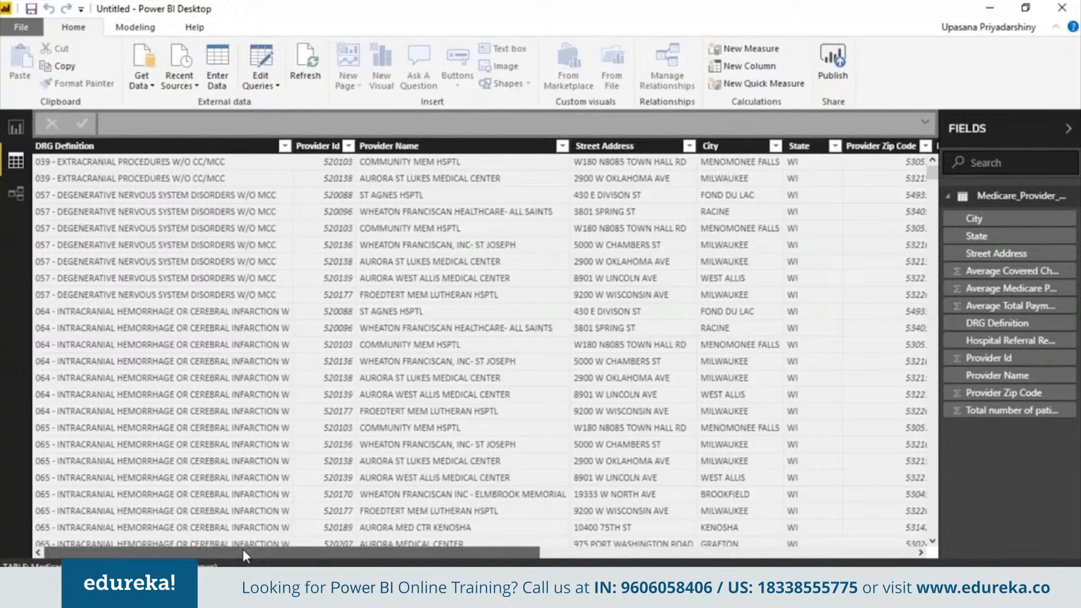
- Sort the table by Provider Zip Code descending and categorise it as Postal Code
drag(242, 549, 637, 561)
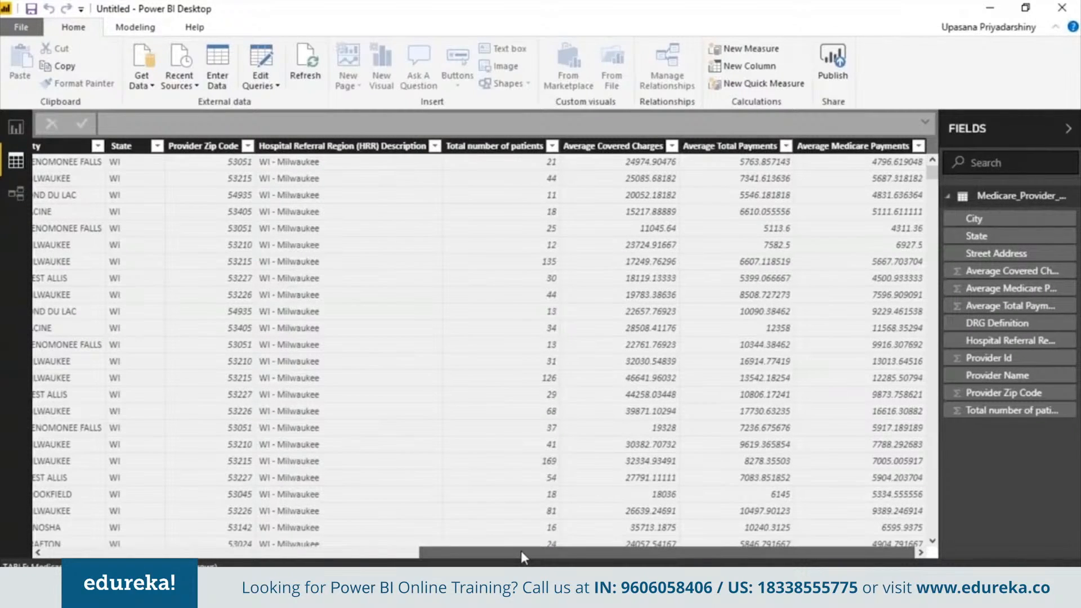
drag(502, 554, 21, 530)
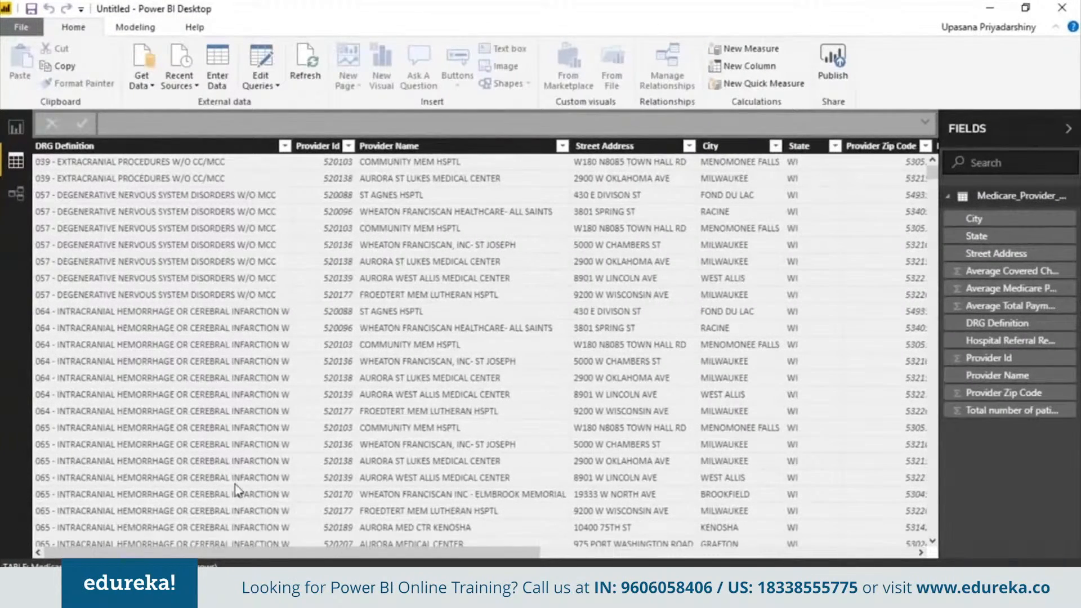
click(925, 146)
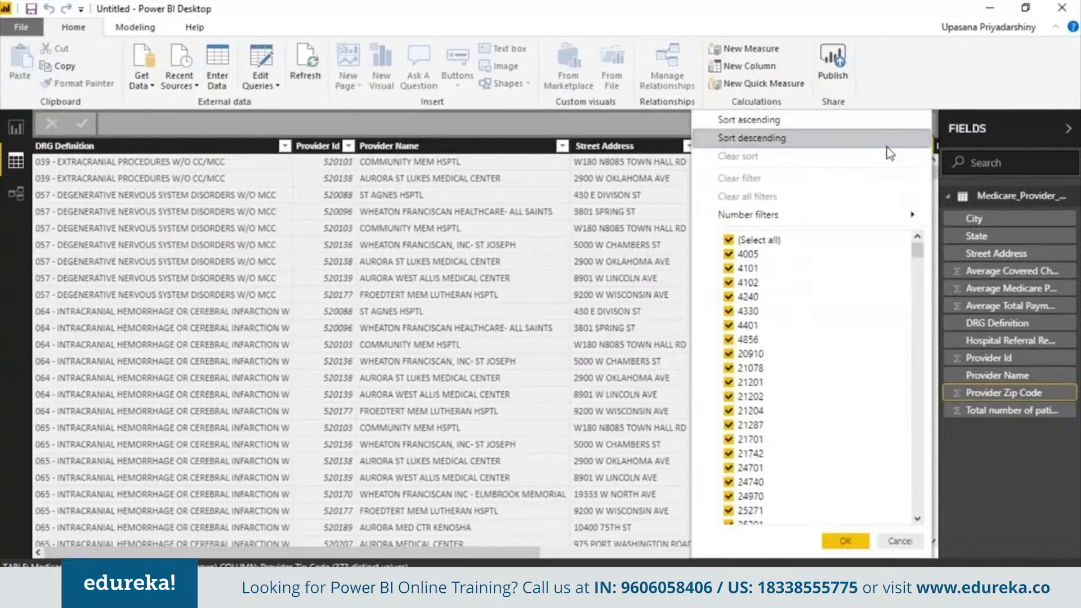
click(888, 148)
click(505, 66)
click(468, 242)
- Categorise State as State or Province, City as City, and Street Address as Address
click(799, 146)
click(542, 66)
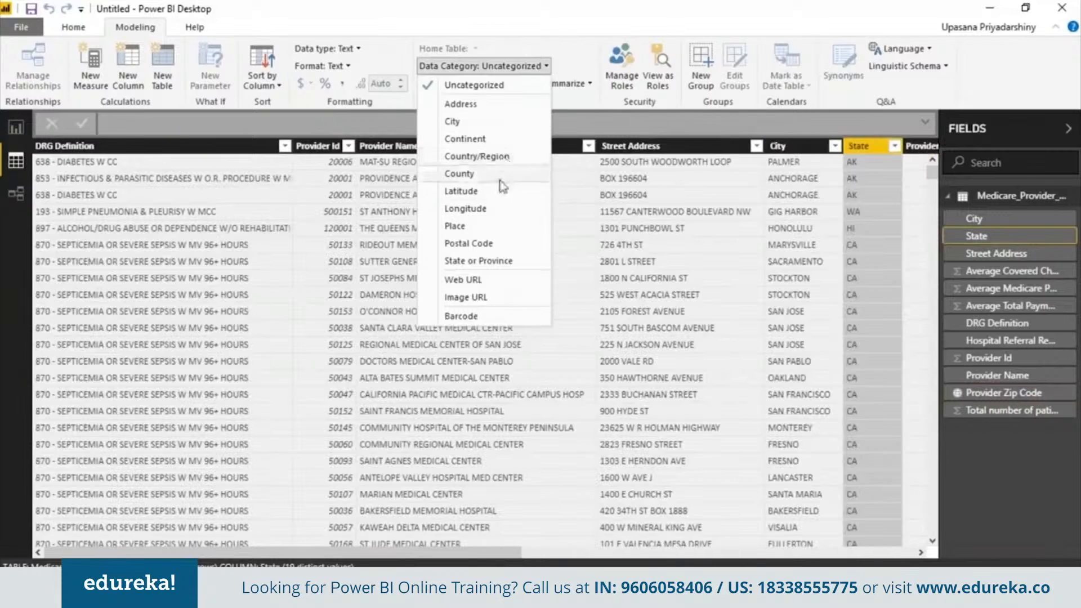
click(450, 261)
click(977, 216)
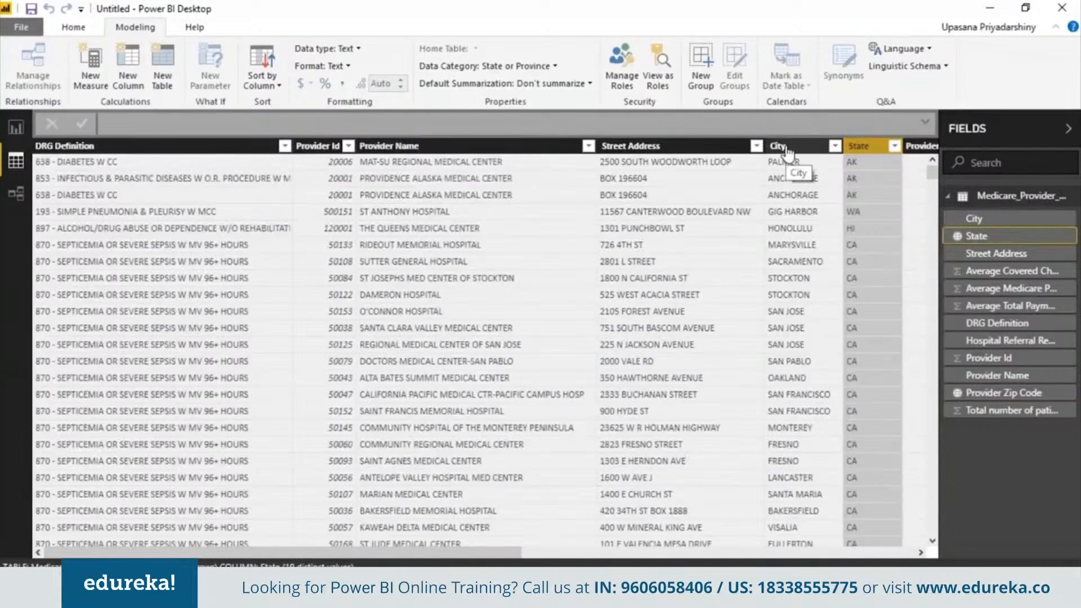
click(543, 66)
click(514, 128)
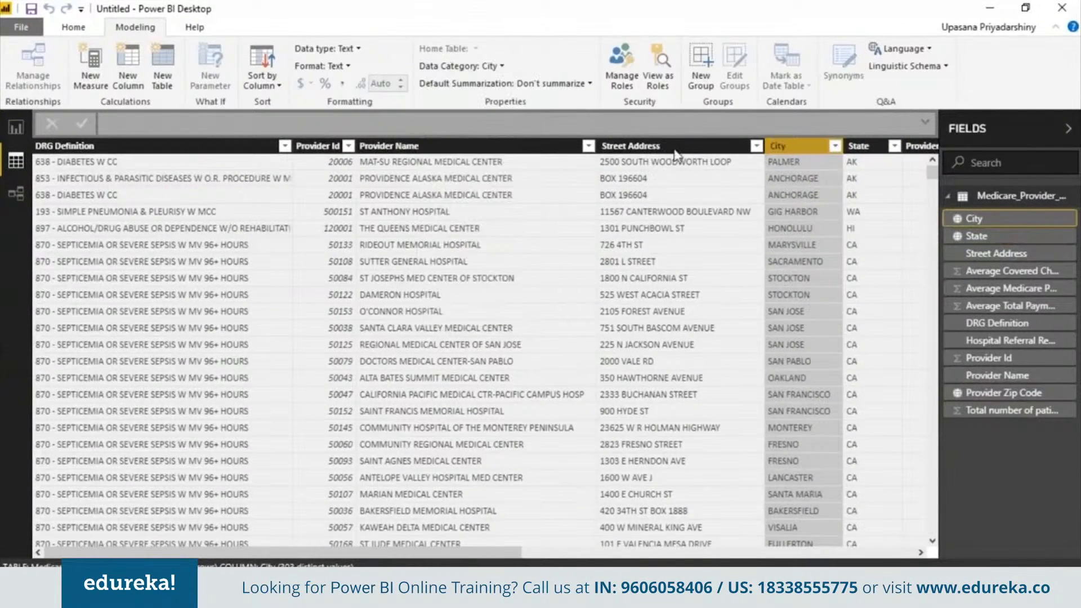
click(673, 148)
click(522, 67)
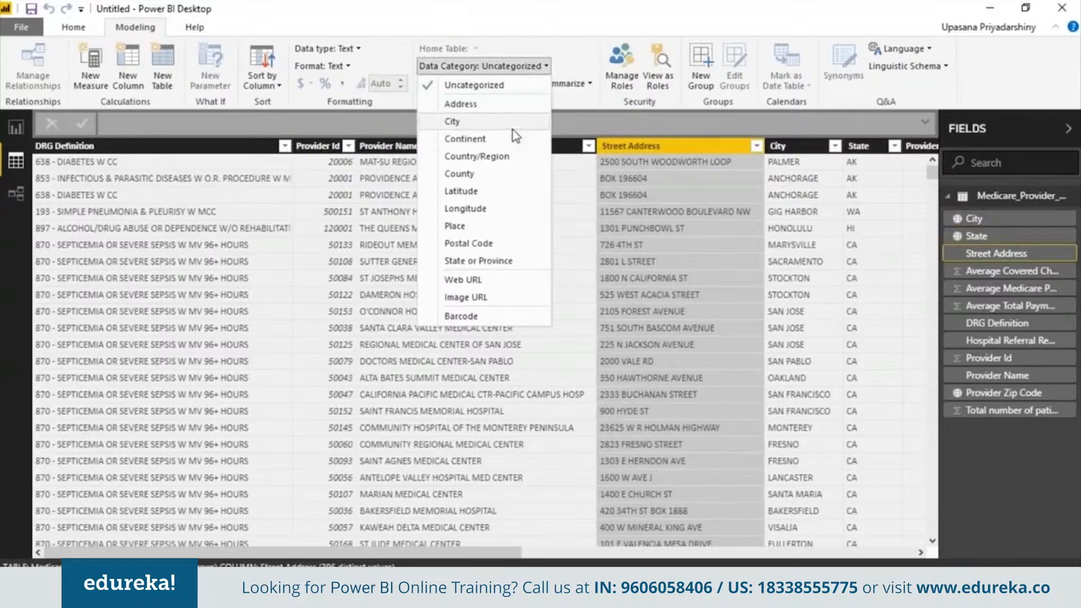
click(482, 105)
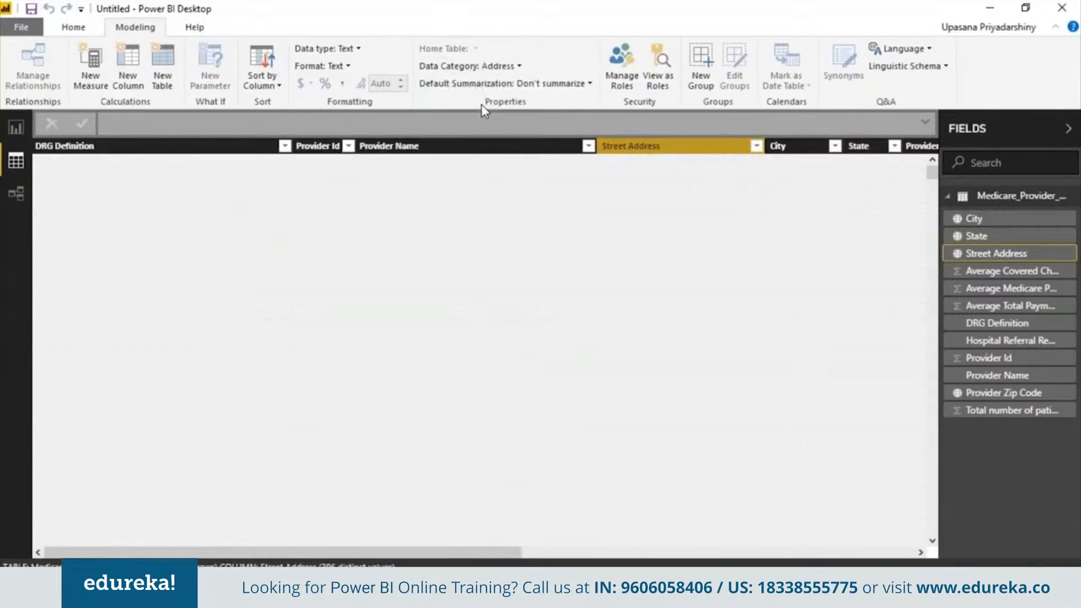
scroll(293, 394, right, 5)
scroll(537, 222, right, 2)
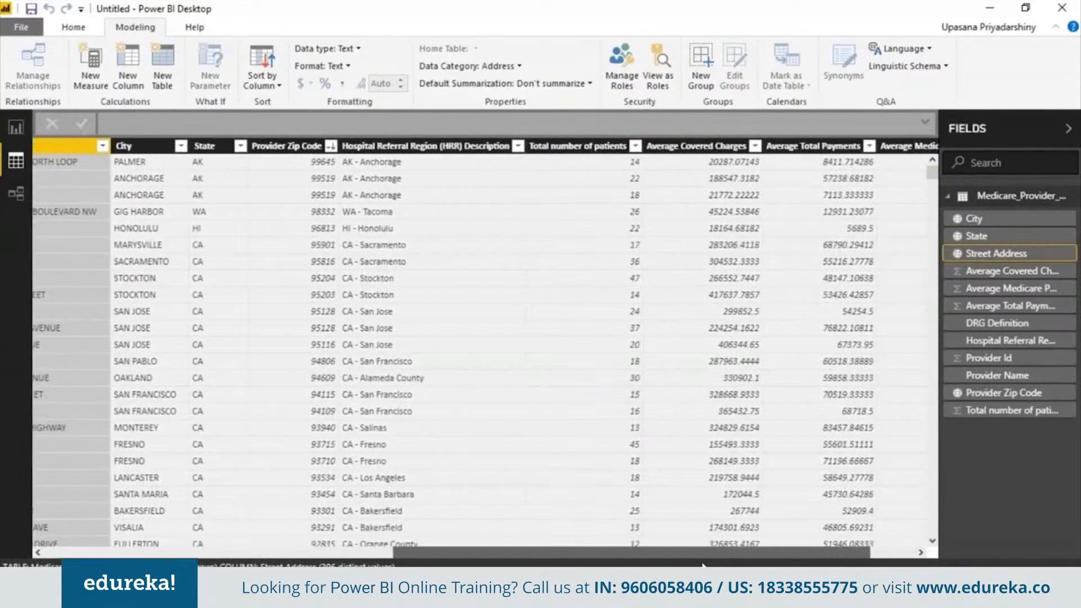
- Format Average Covered Charges, Average Total Payments and Average Medicare Payments as $ English (United States)
click(652, 147)
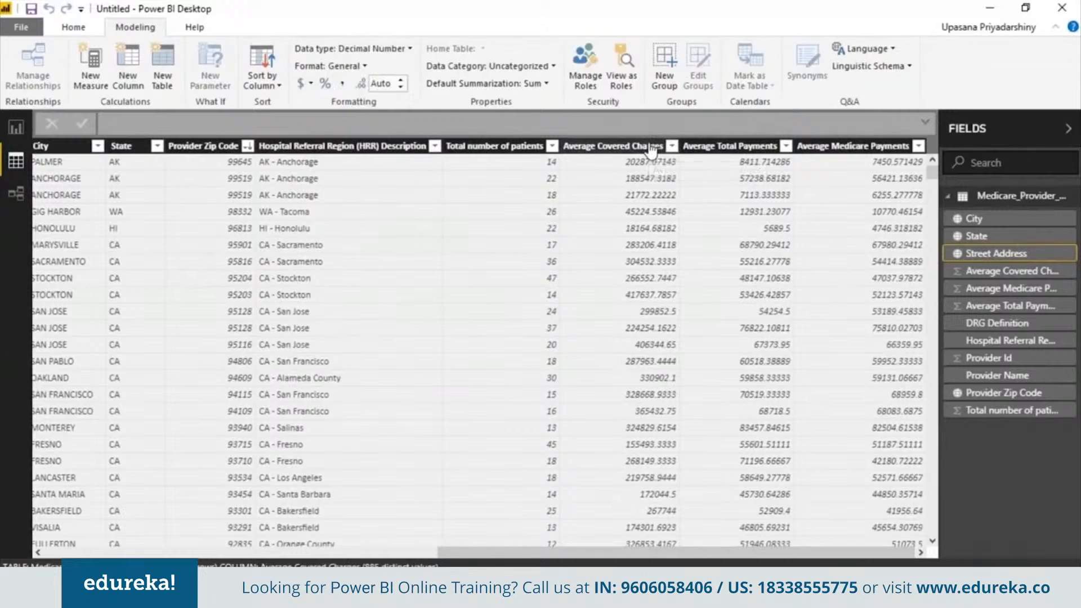
click(311, 84)
click(367, 214)
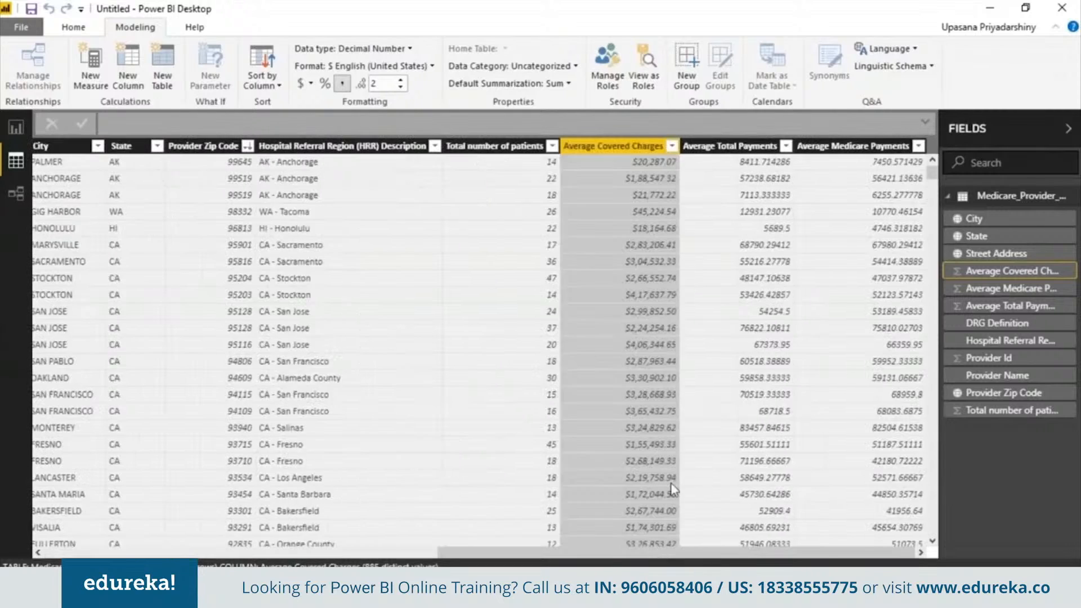
click(729, 146)
click(309, 84)
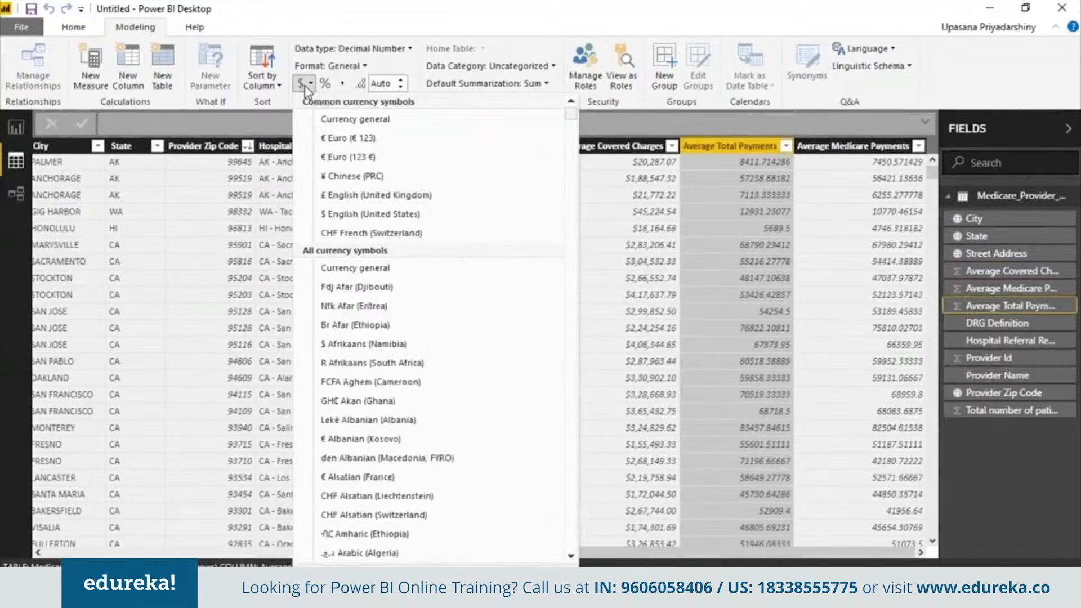
click(370, 214)
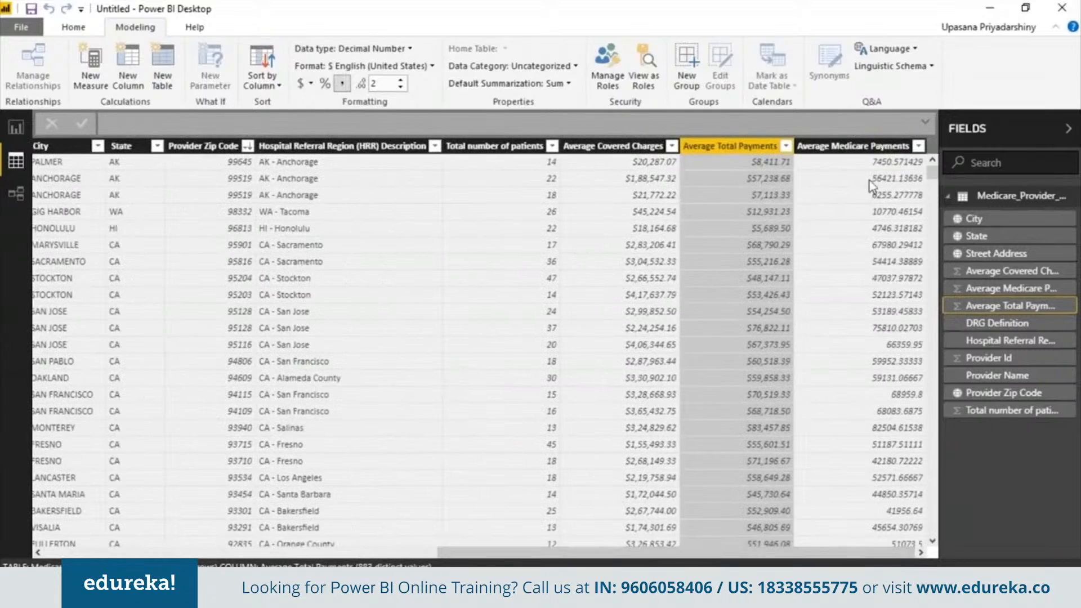
click(867, 147)
click(310, 85)
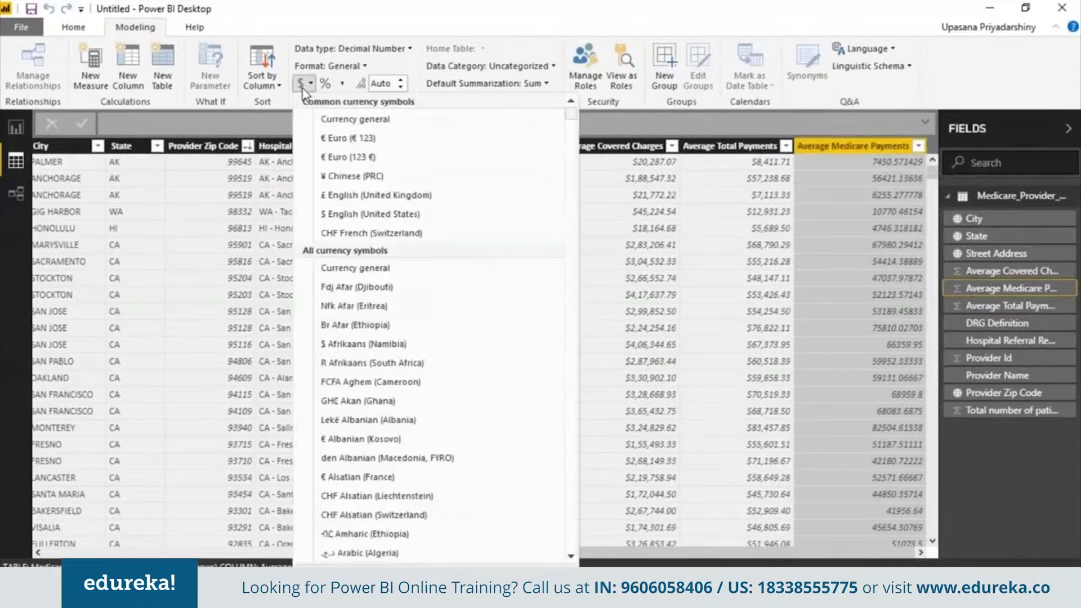
click(319, 210)
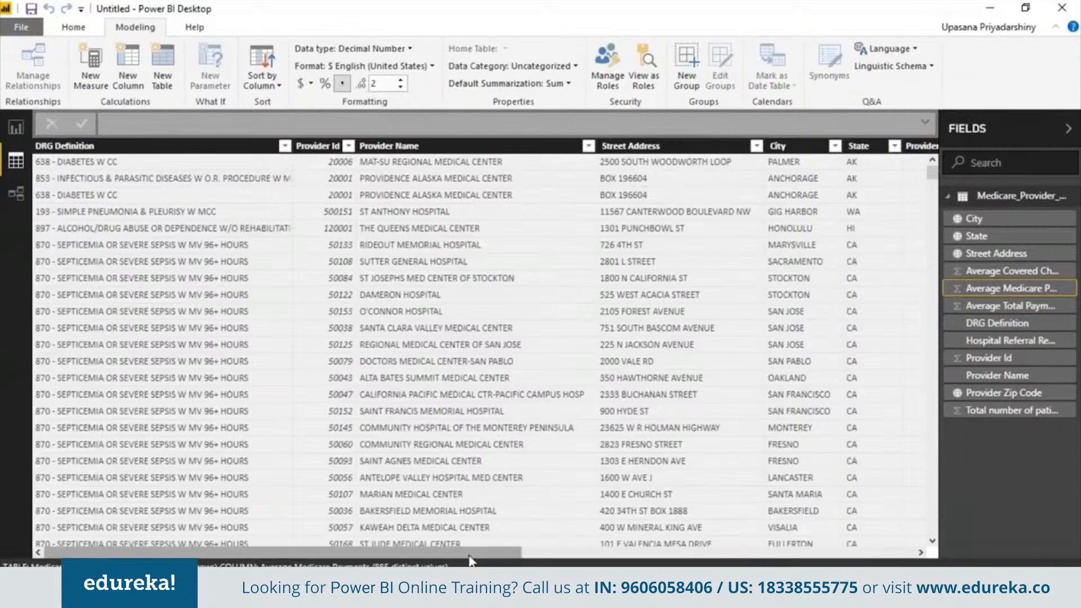
- Hide the Provider Id column from report view and switch to the report canvas
drag(430, 549, 845, 544)
drag(542, 555, 163, 501)
right_click(309, 152)
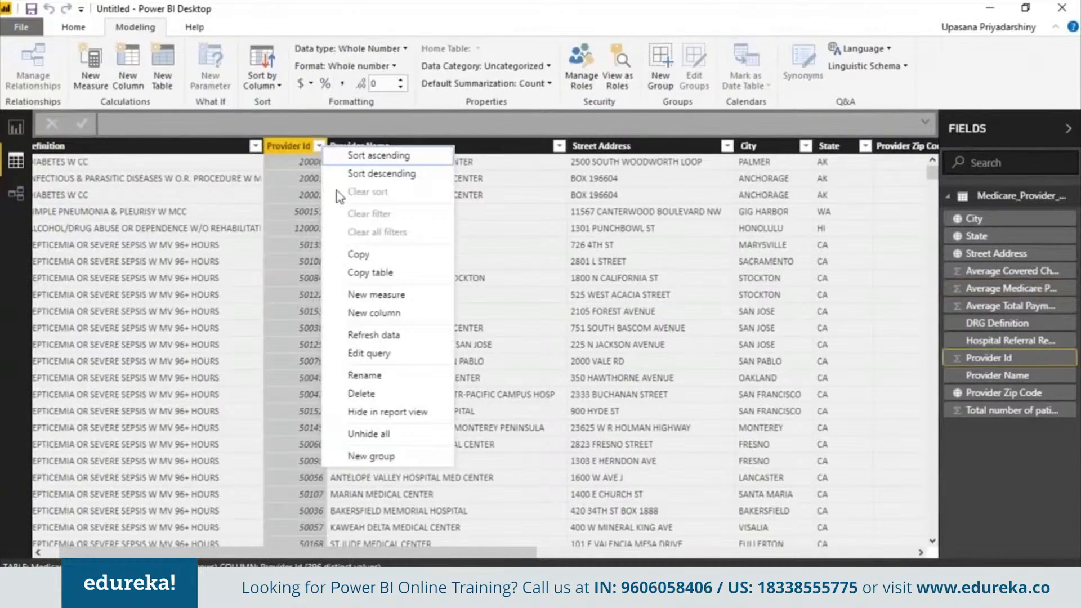
key(Escape)
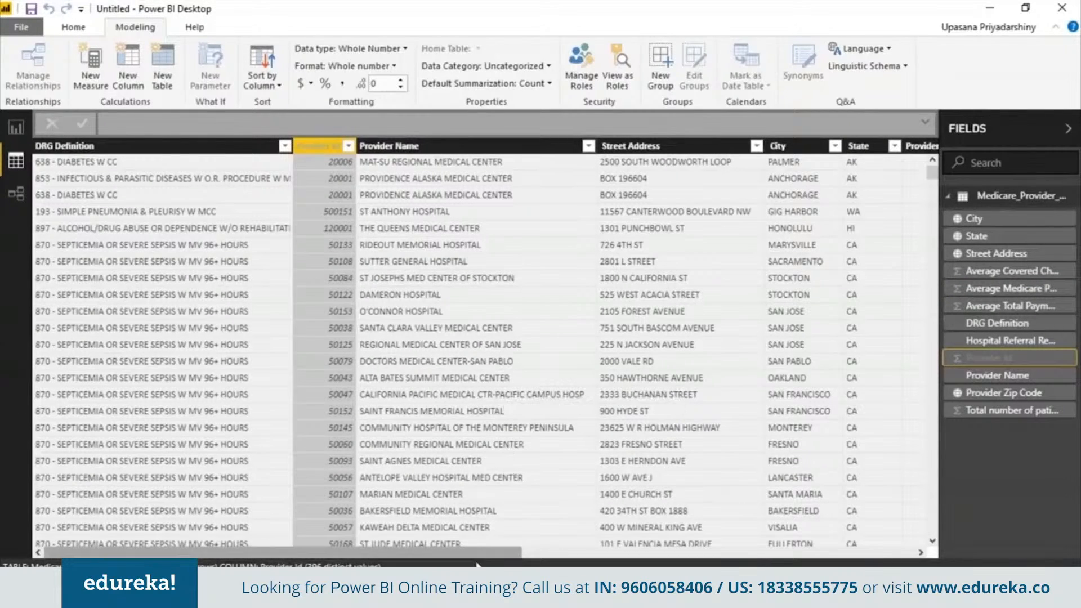
click(182, 298)
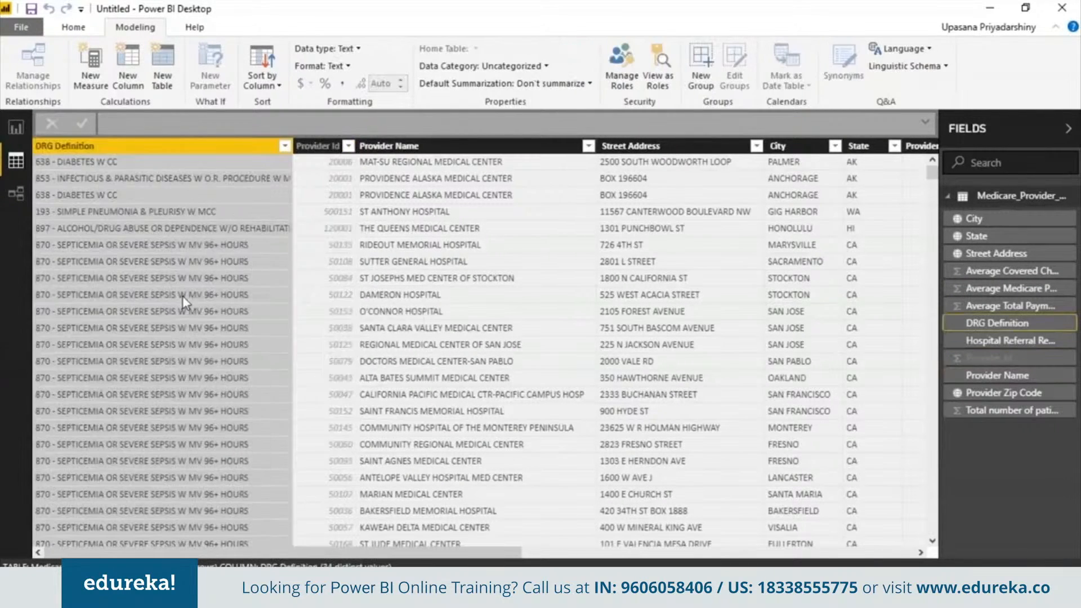
click(308, 439)
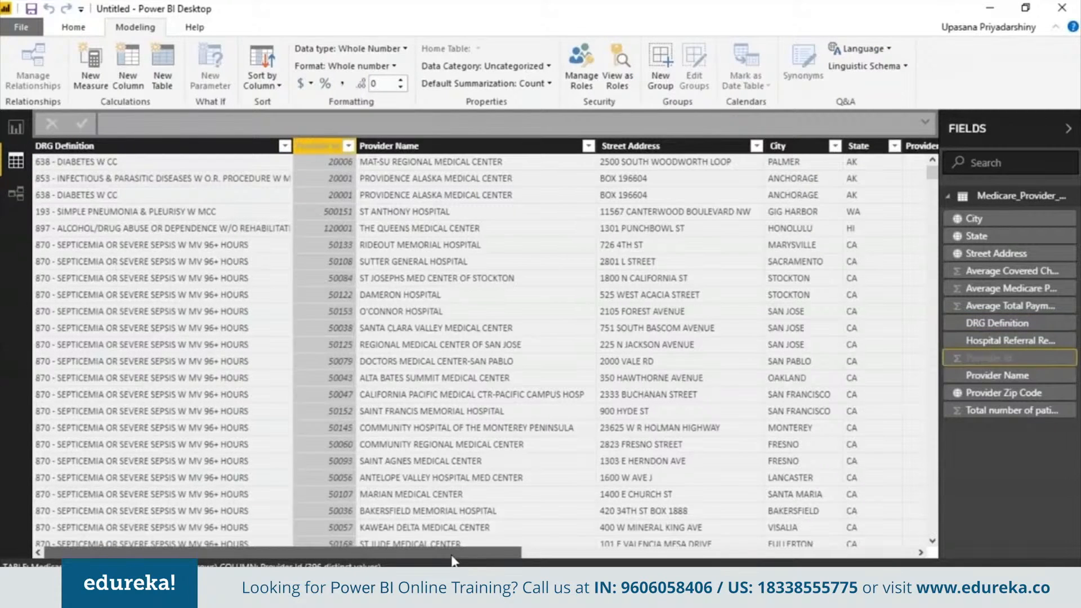
drag(407, 562, 847, 545)
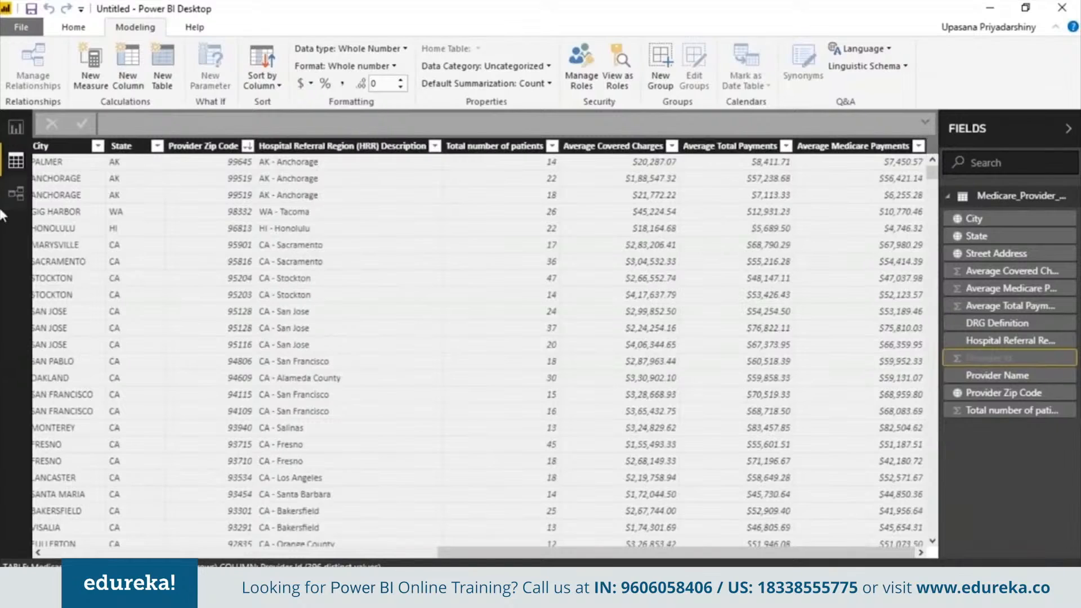
click(16, 127)
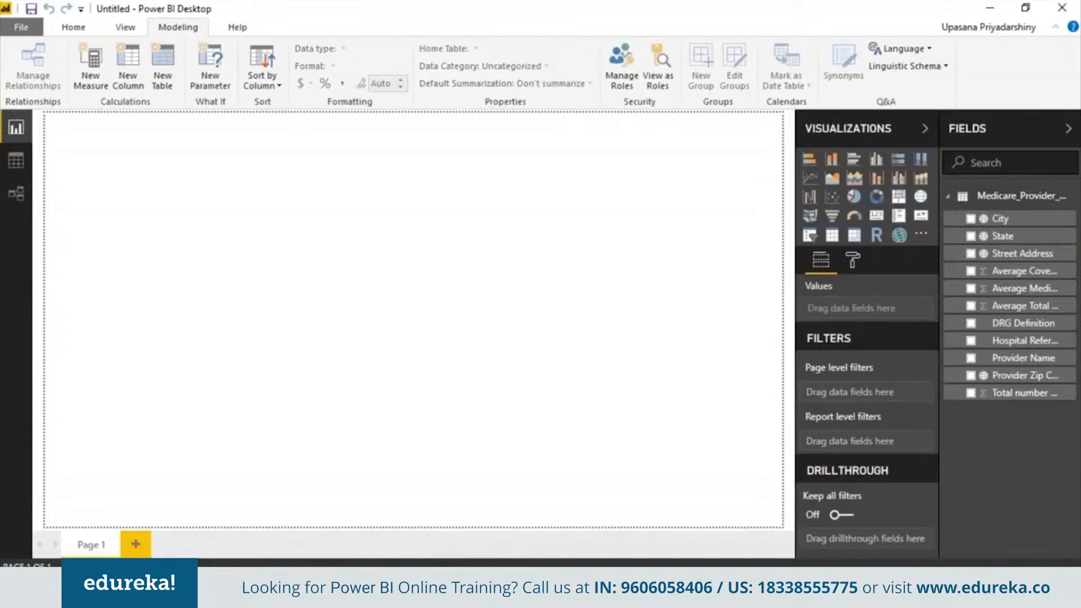
- Add a 'Medicare Provider Dashboard' text box set in Courier New, size 60, bold
click(73, 27)
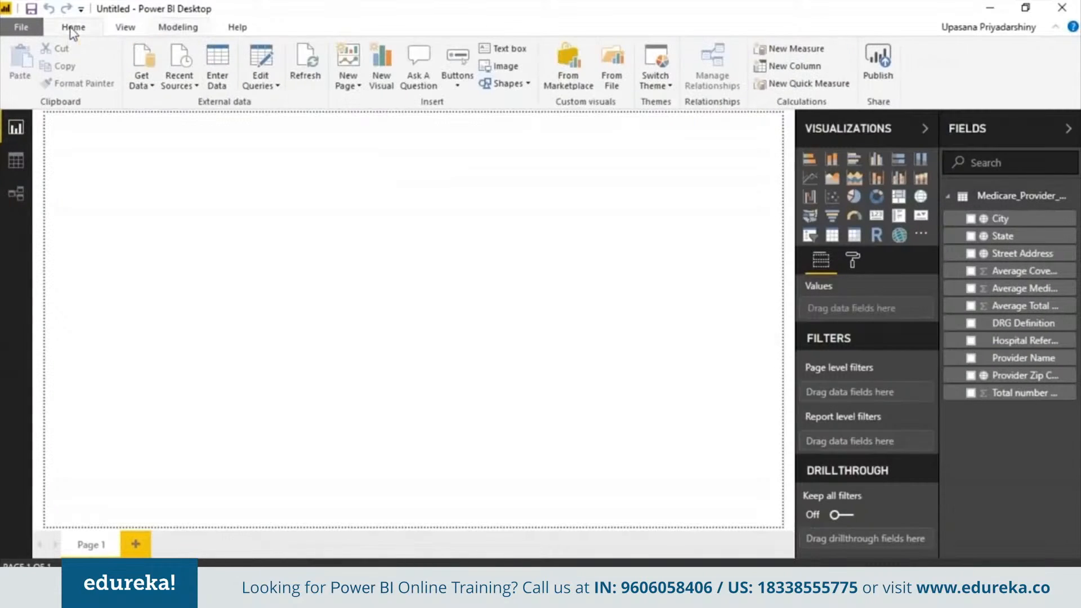
click(504, 49)
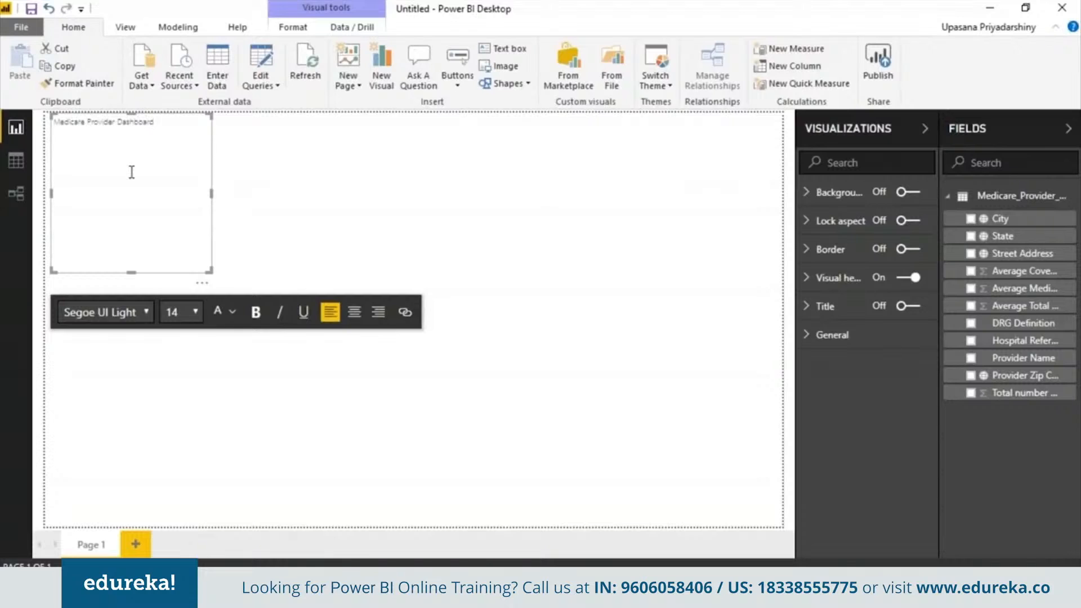
key(ctrl+a)
click(147, 314)
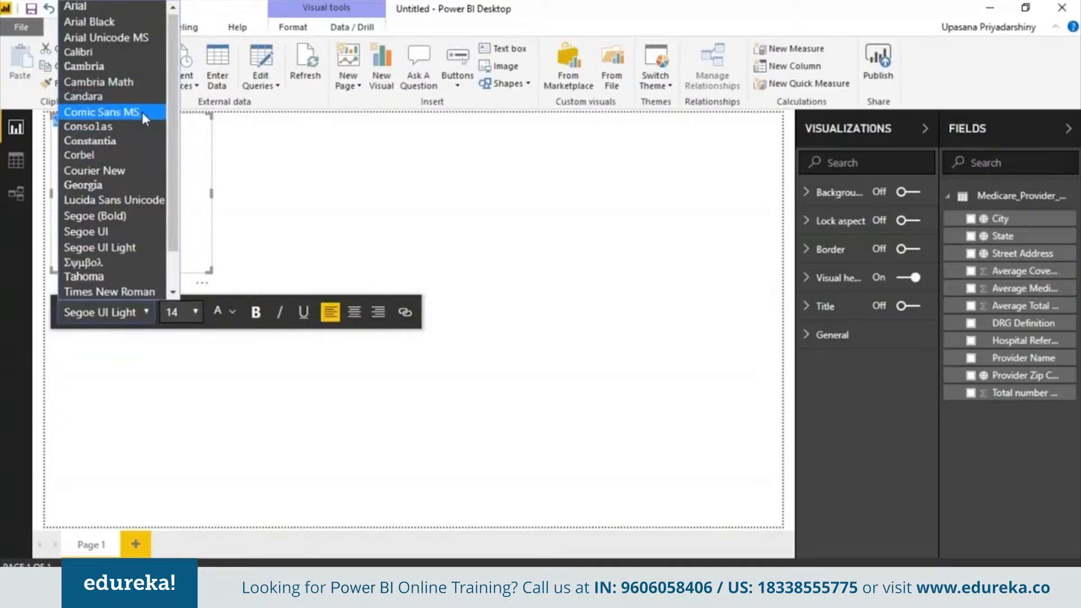
click(145, 170)
click(195, 312)
click(180, 291)
click(256, 312)
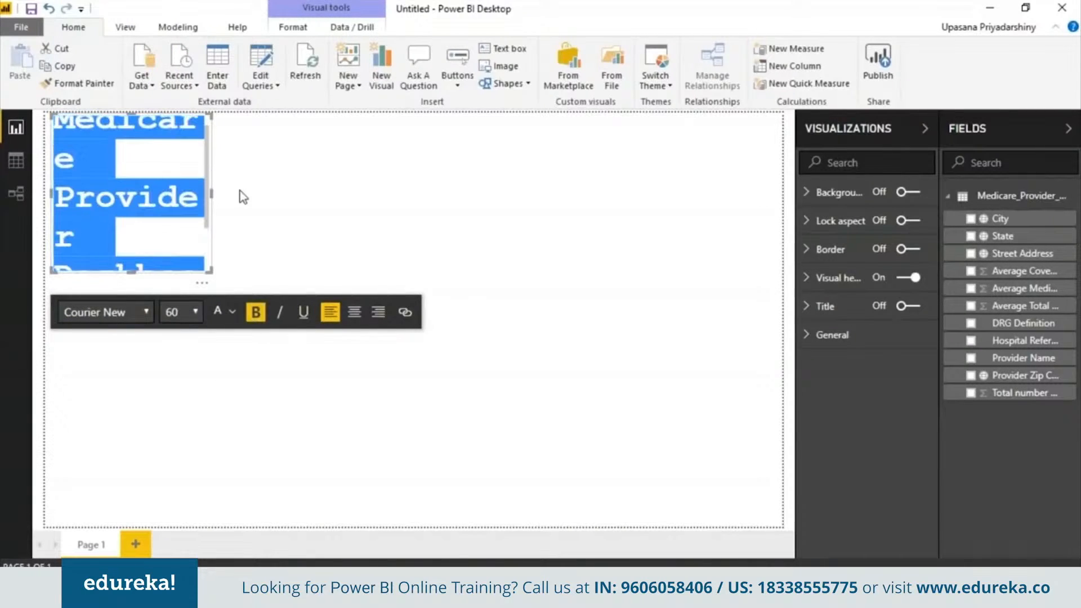
- Centre the title and resize its box to span the top of the page on one line
drag(219, 200, 653, 135)
key(ctrl+a)
click(359, 314)
drag(353, 272, 353, 157)
drag(54, 138, 117, 135)
drag(653, 143, 701, 139)
click(677, 248)
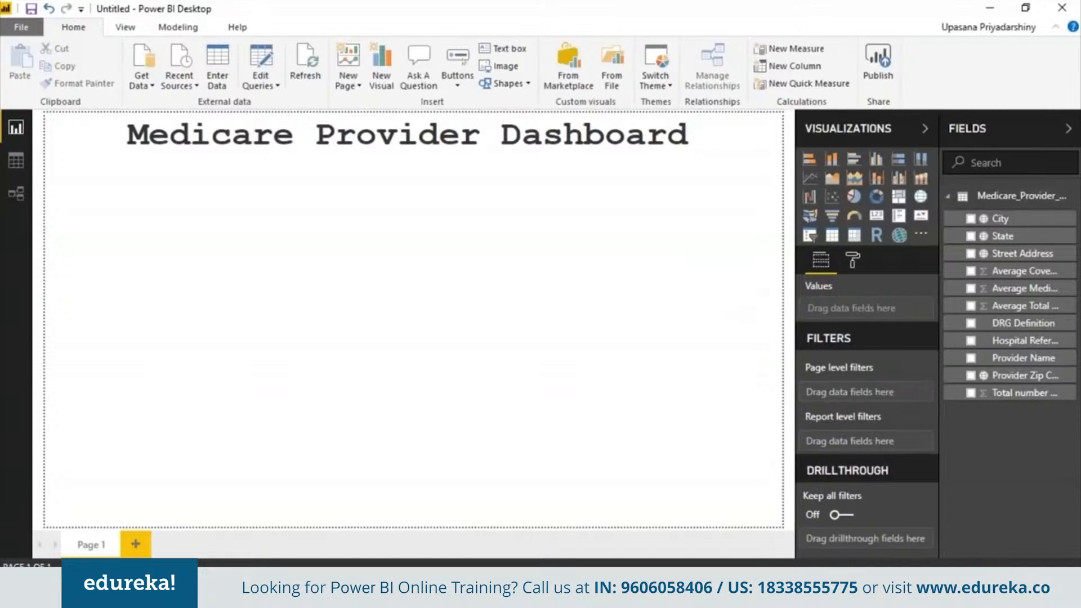
click(854, 196)
- Size the pie chart under the title, showing Total number of patients by DRG Definition
drag(699, 258, 242, 272)
drag(170, 253, 99, 202)
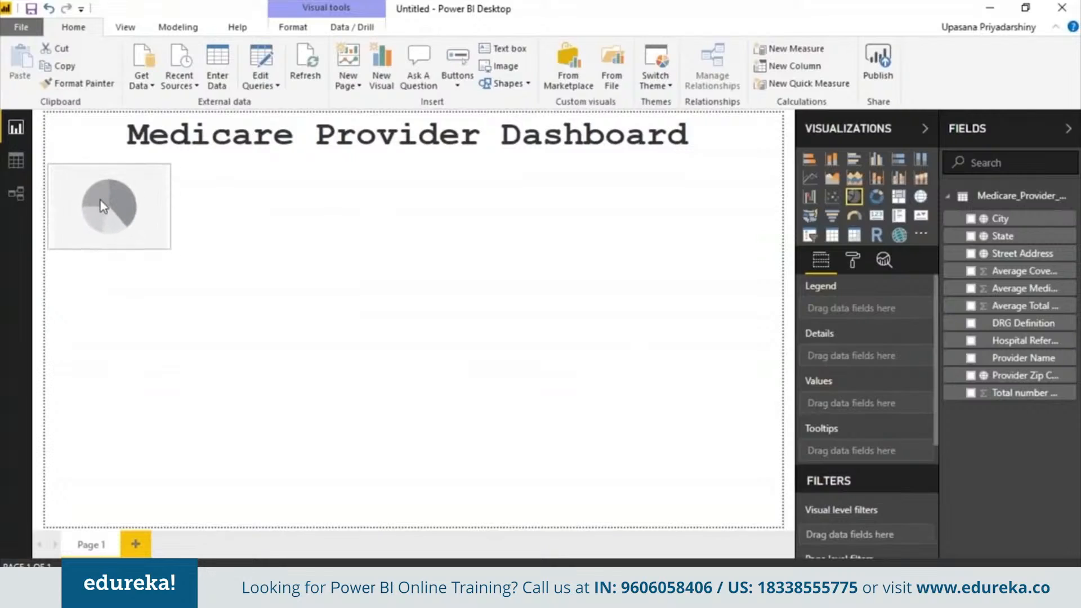
drag(170, 250, 400, 423)
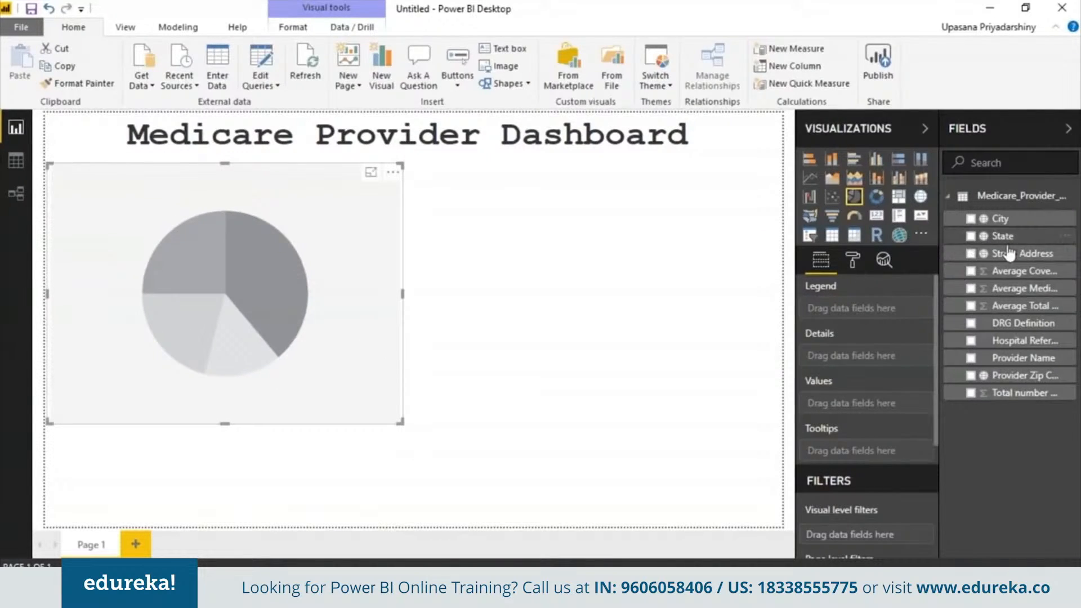
drag(1022, 323, 906, 310)
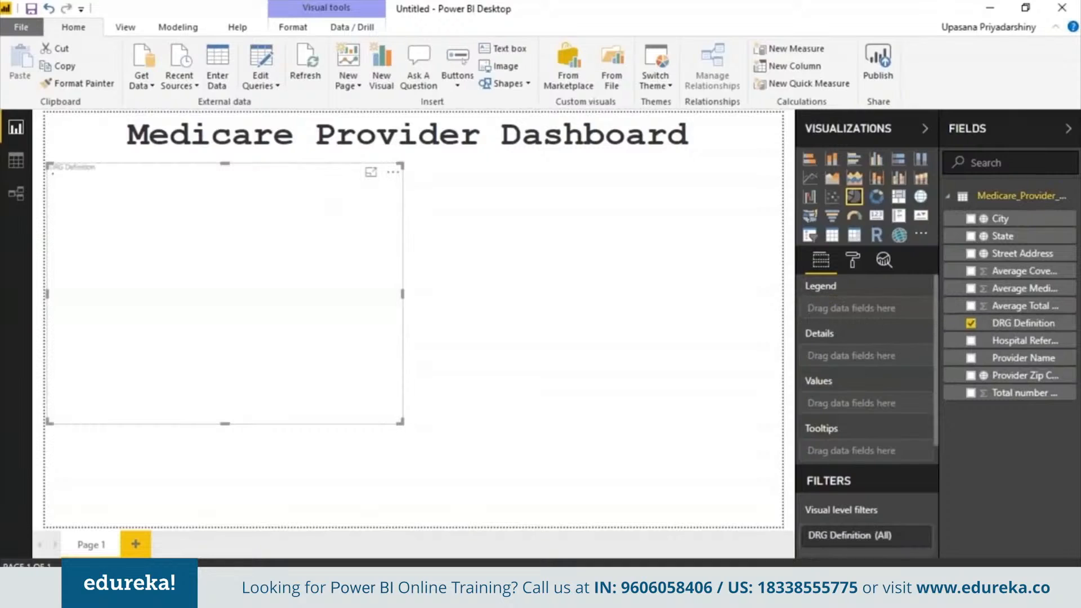
drag(1032, 399, 870, 412)
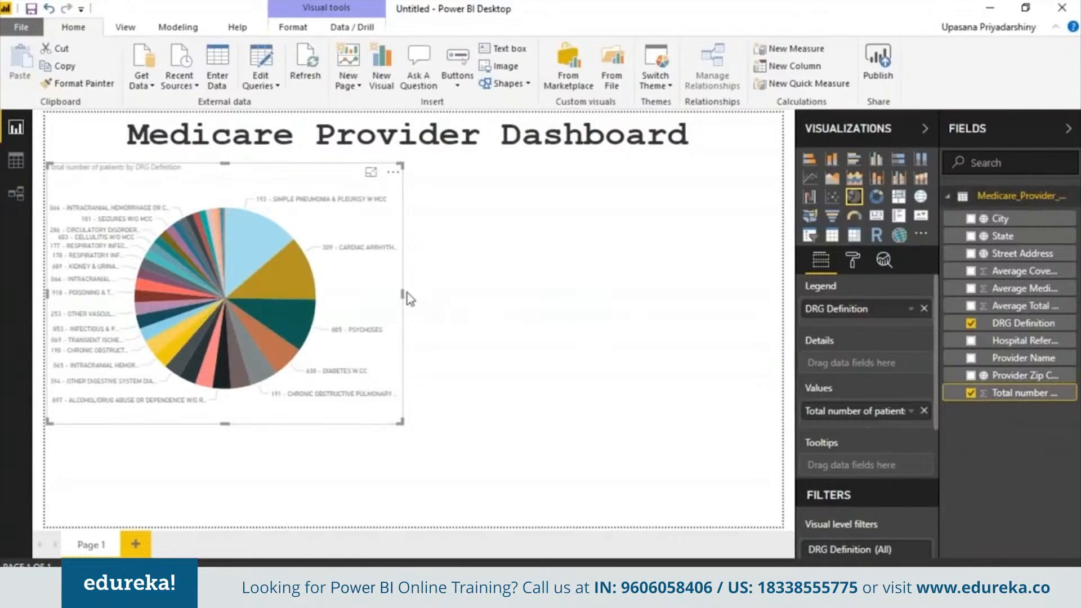
click(832, 217)
click(854, 196)
click(550, 360)
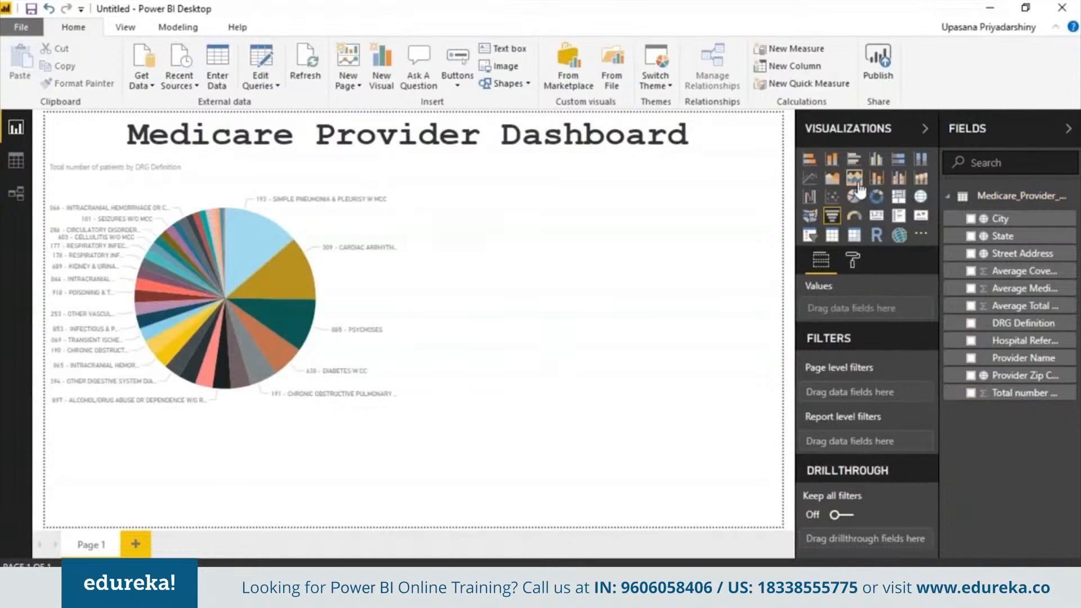
click(832, 216)
- Fit the funnel right of the pie at matching height: State groups, patient totals, Average Covered Charges shading
drag(349, 489, 687, 248)
click(322, 290)
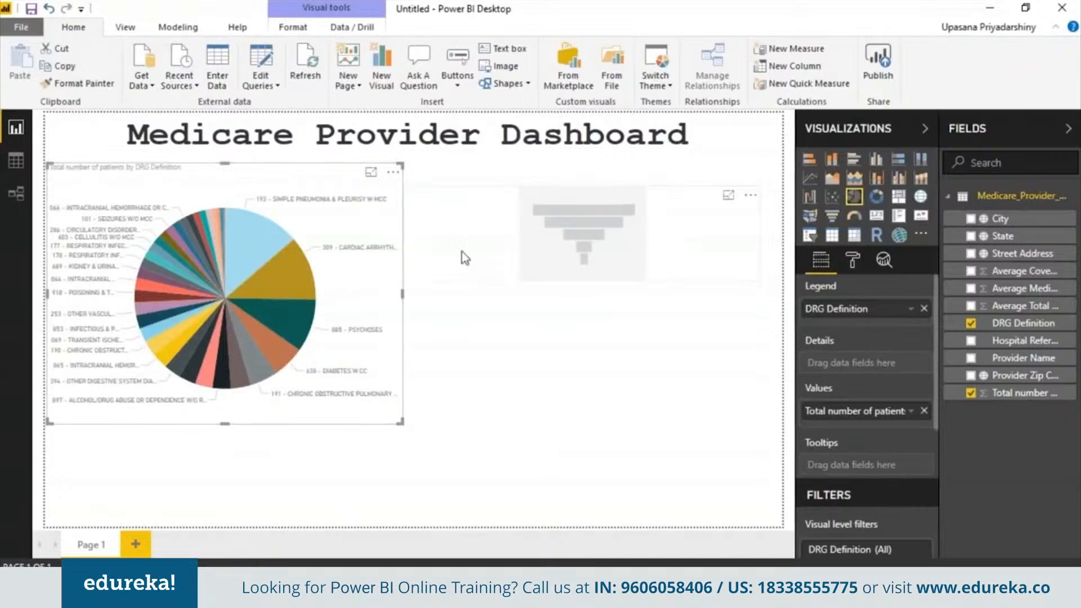
click(496, 239)
drag(585, 167, 585, 170)
drag(582, 279, 574, 398)
drag(1002, 236, 867, 309)
drag(1045, 397, 901, 363)
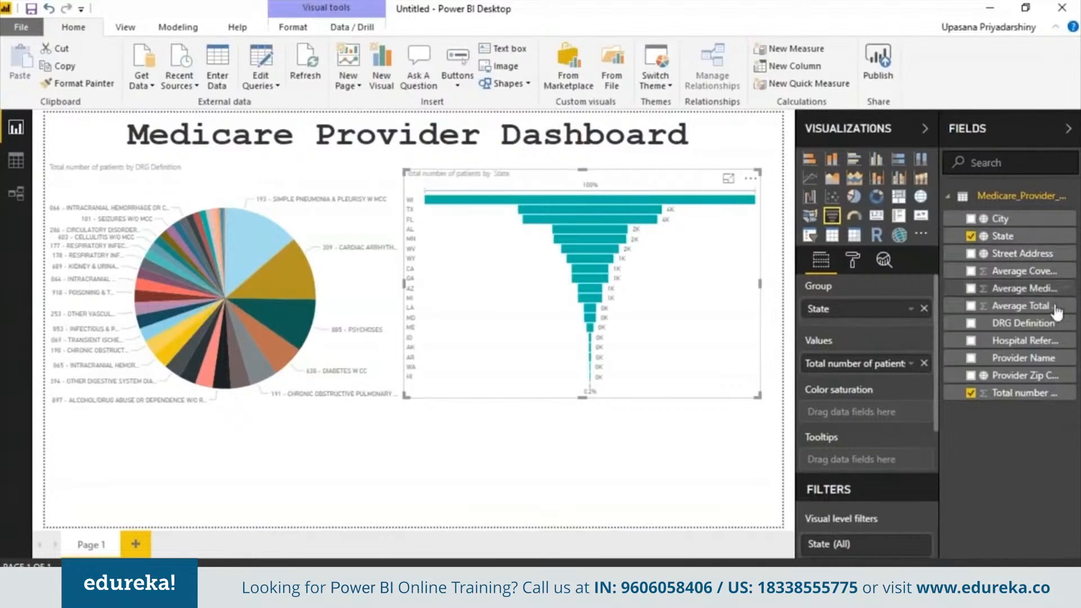
drag(1019, 271, 890, 416)
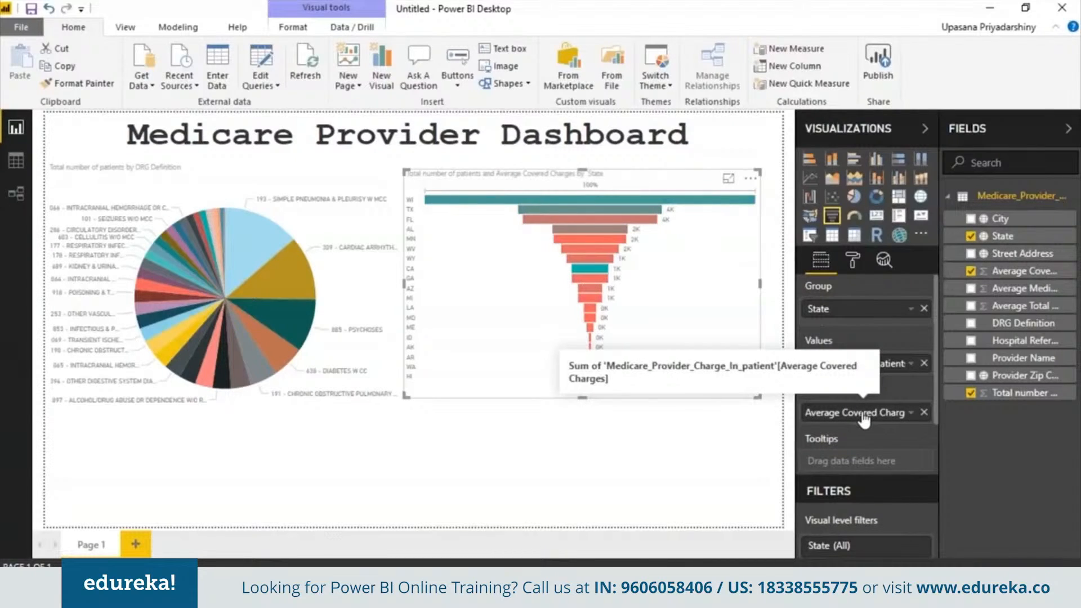
click(793, 197)
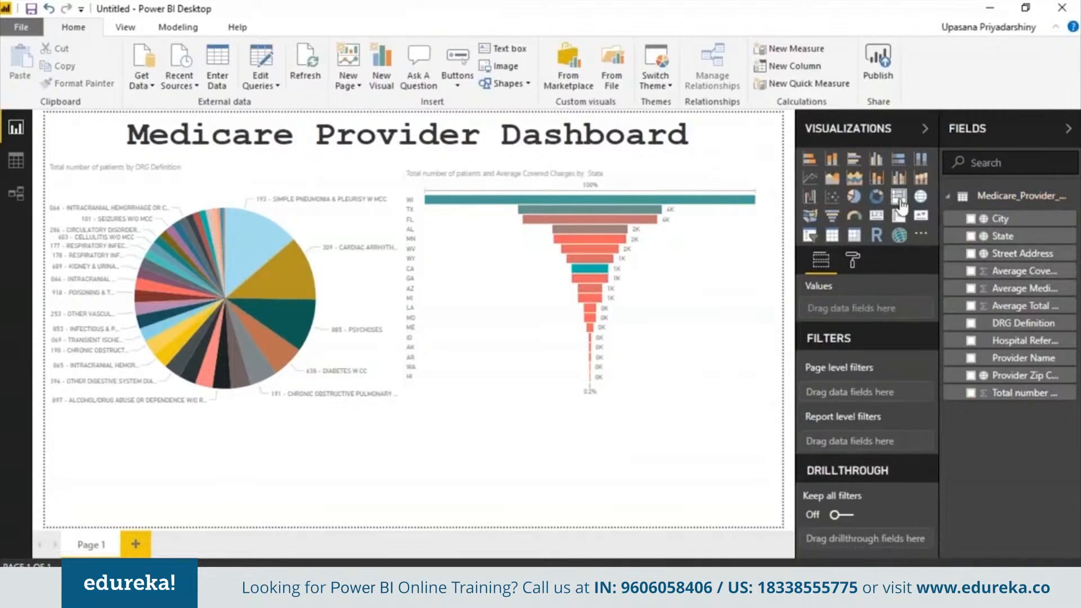
- Add a wide treemap below the charts showing Total number of patients by State
click(899, 198)
drag(428, 479, 781, 479)
click(400, 496)
drag(416, 431, 416, 412)
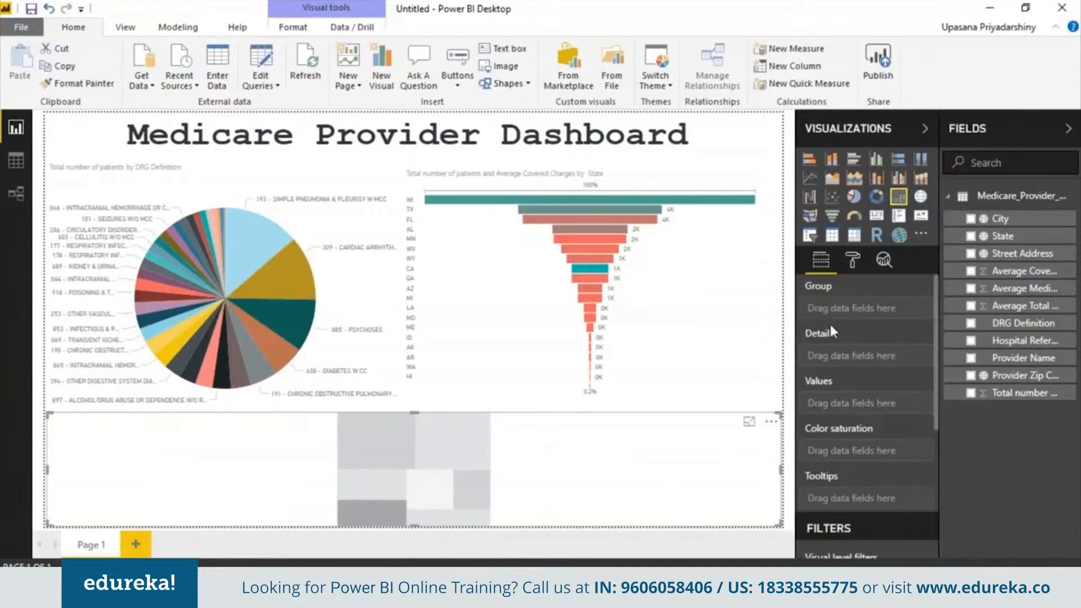
drag(1007, 236, 867, 308)
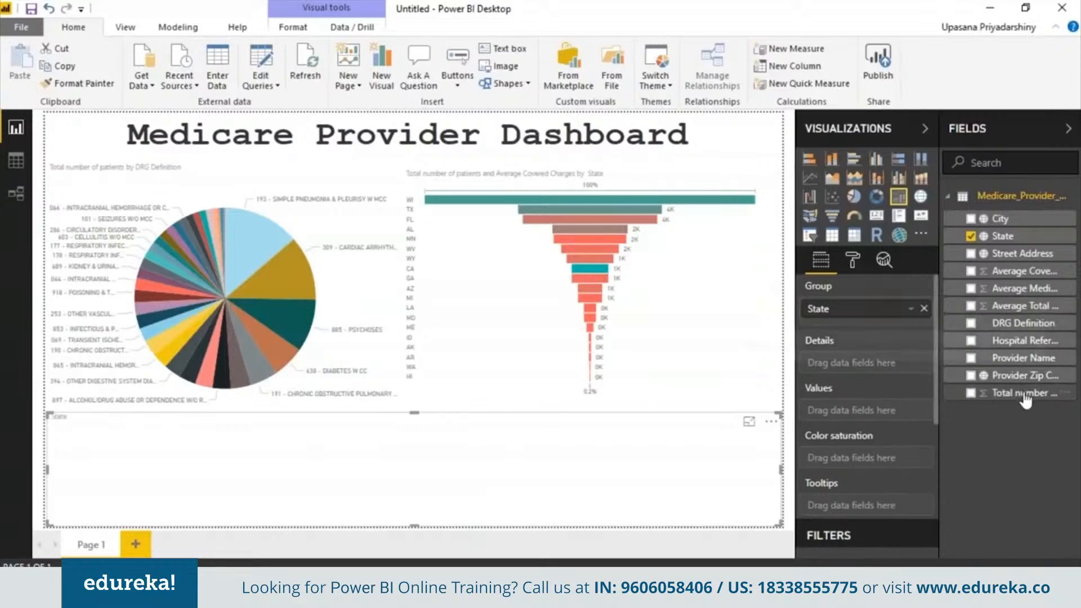
drag(1025, 393, 867, 411)
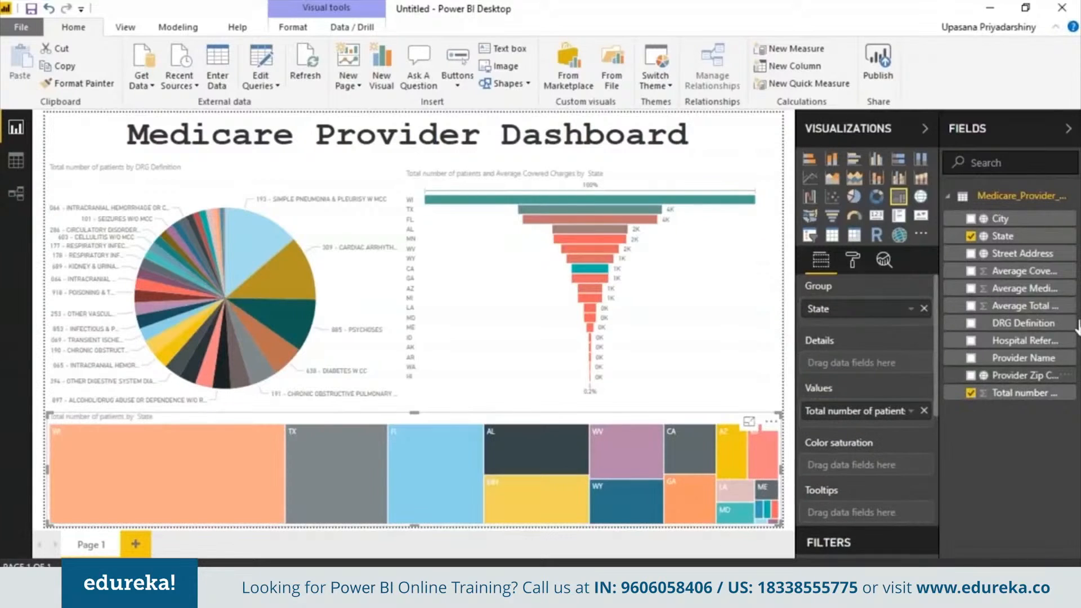
- Try and remove Average Covered Charges shading, then add Page 2 with a map visual
drag(1022, 271, 902, 472)
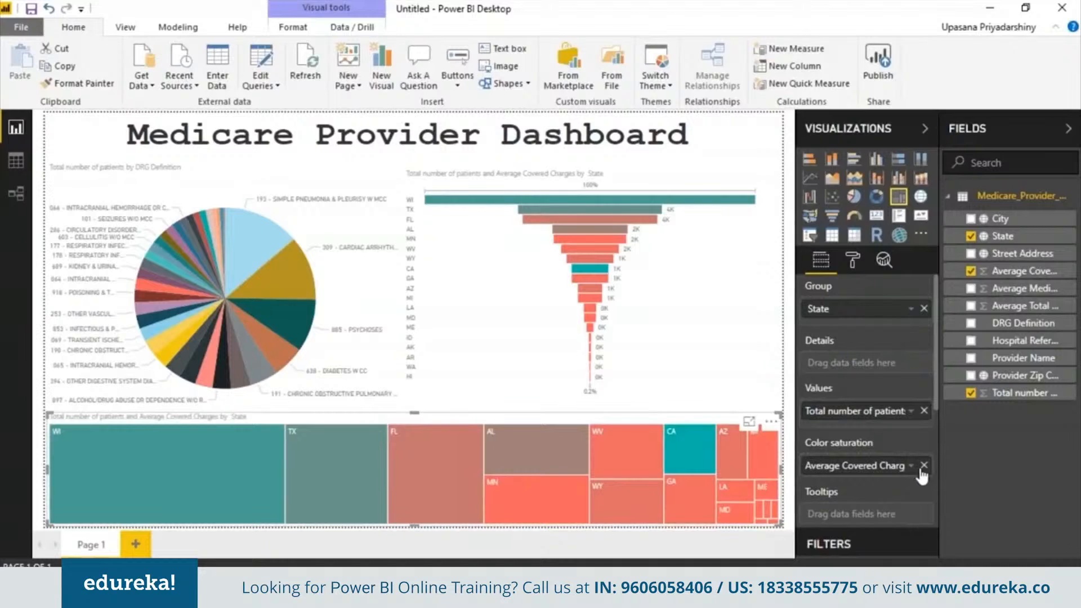
click(924, 466)
click(538, 445)
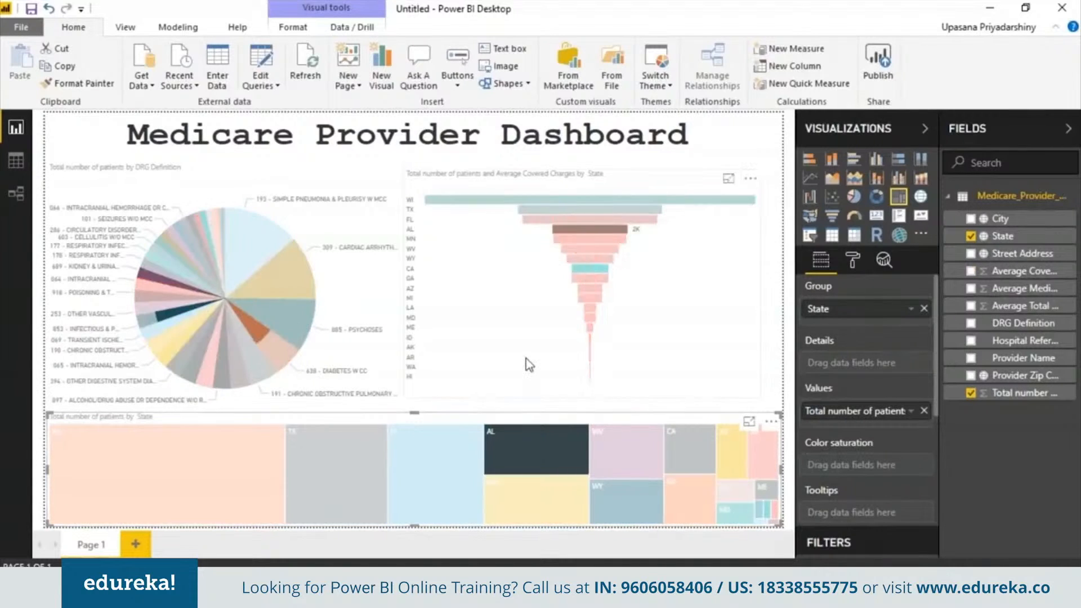
click(525, 362)
click(136, 545)
click(894, 234)
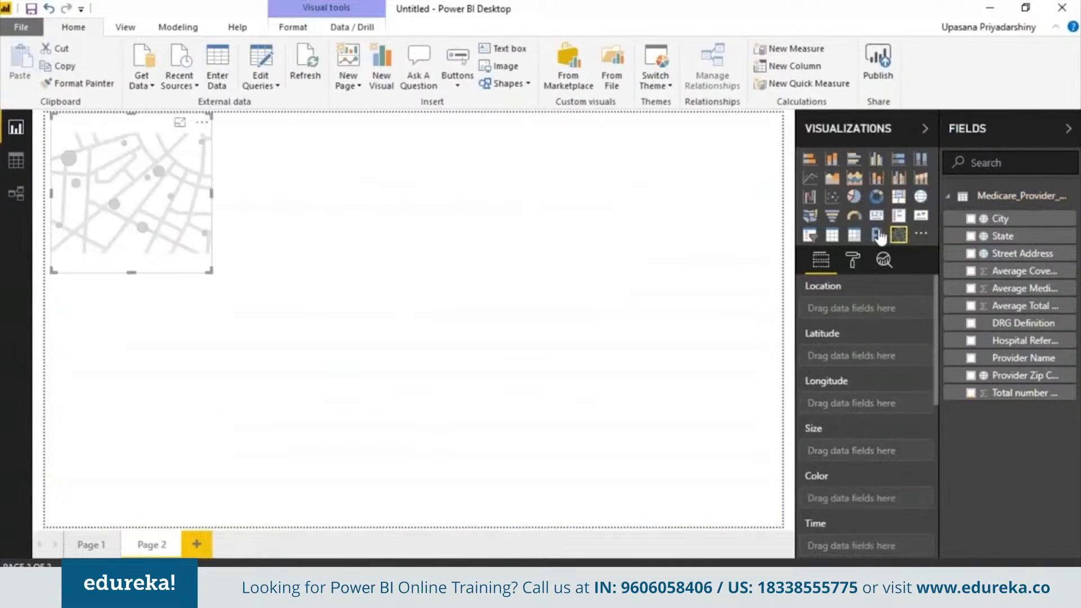
- Stretch the map across the page, plotting City sized by Total number of patients, coloured by DRG Definition
drag(210, 273, 797, 559)
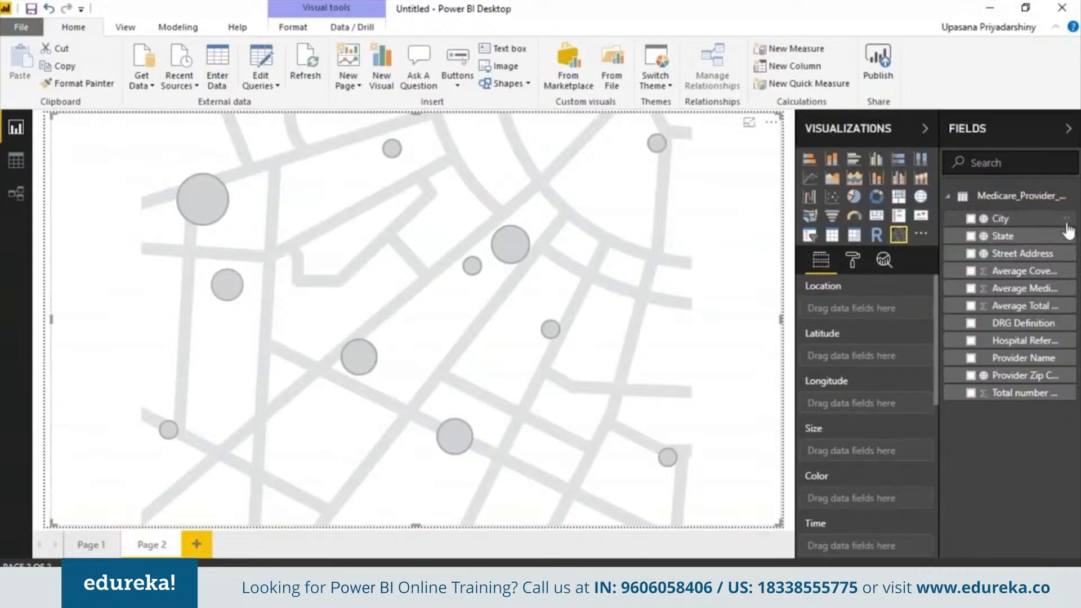
drag(985, 219, 861, 308)
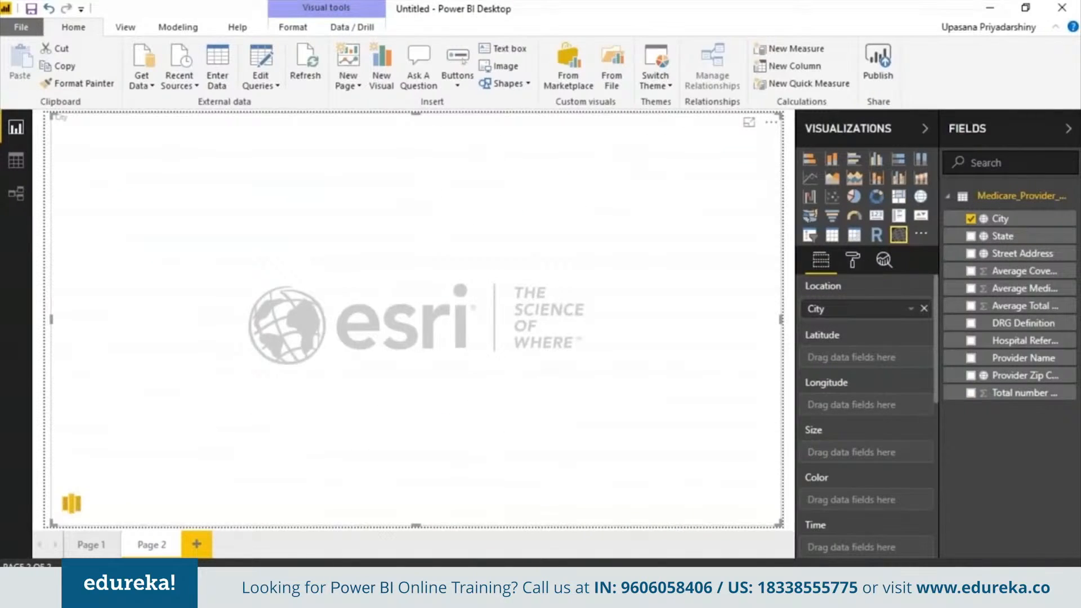
drag(990, 393, 896, 450)
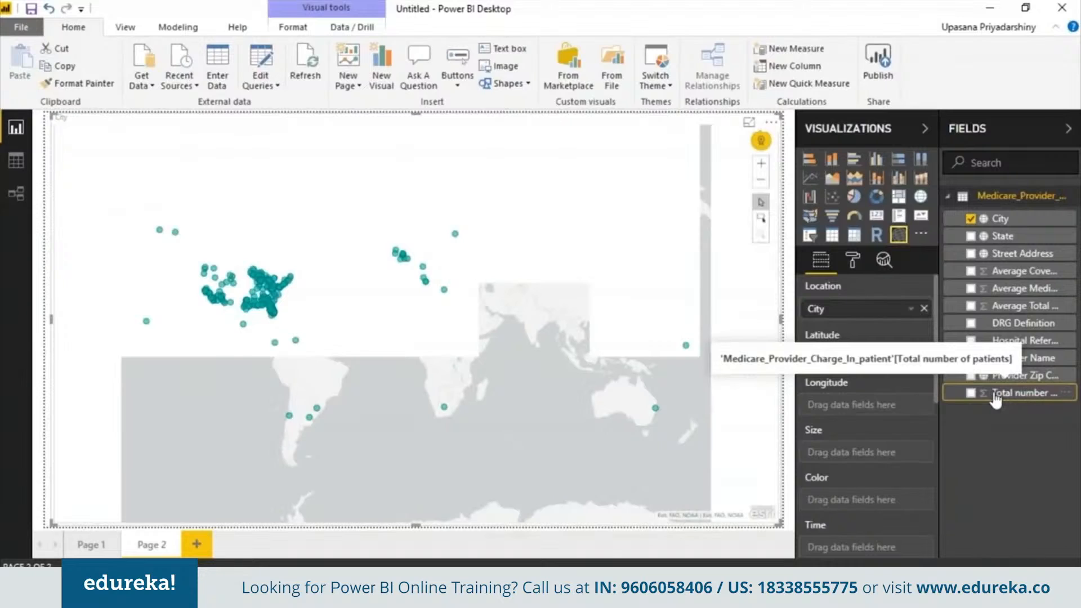
drag(995, 398, 850, 453)
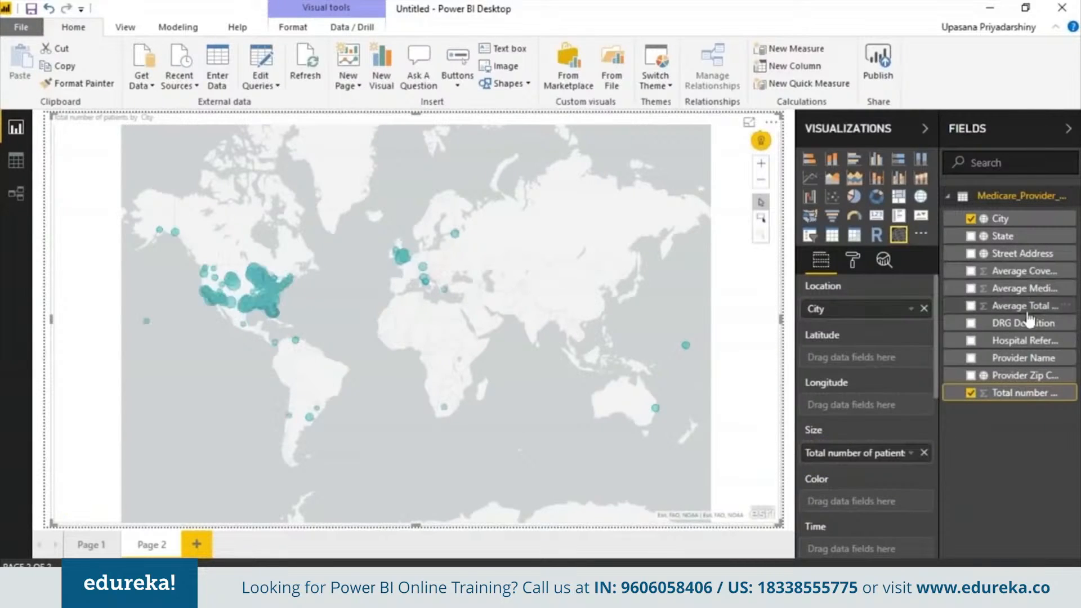
drag(1016, 325, 881, 506)
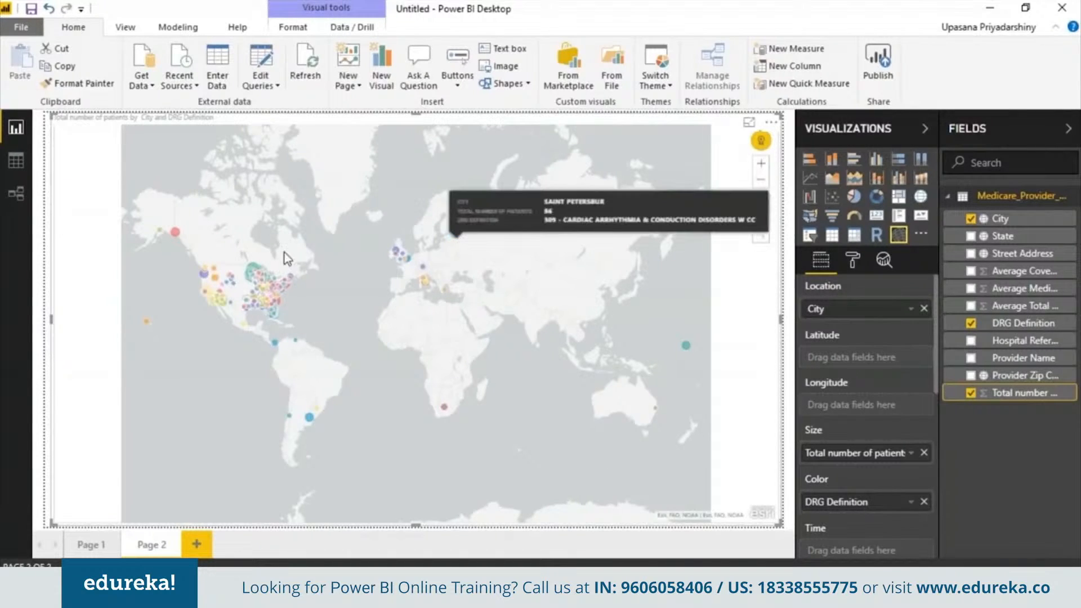
- Zoom the Page 2 map in one level, then go to the blank Page 3
mouse_move(253, 274)
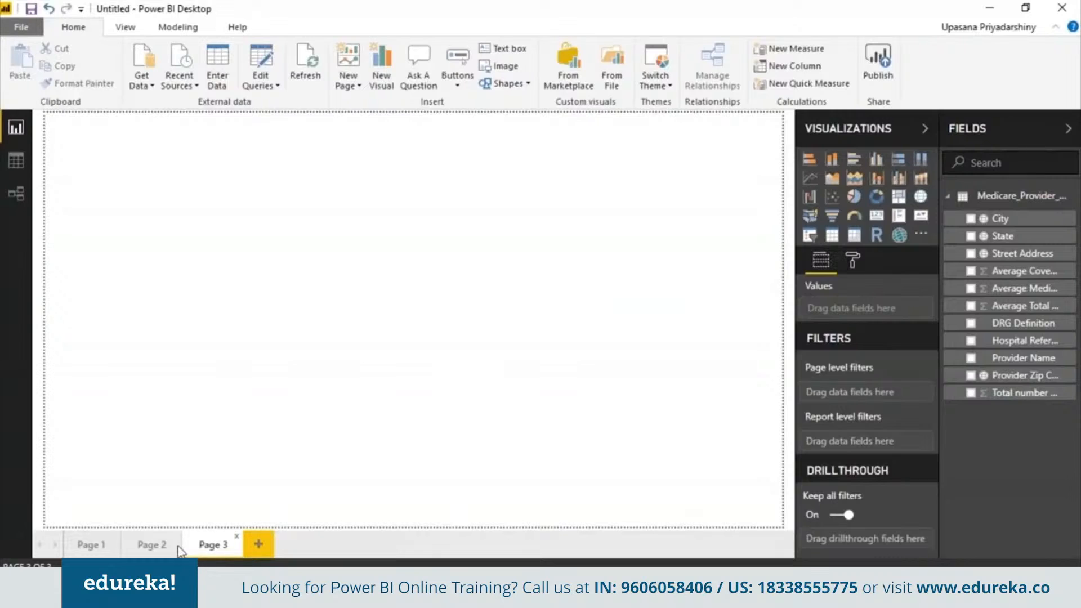
click(179, 549)
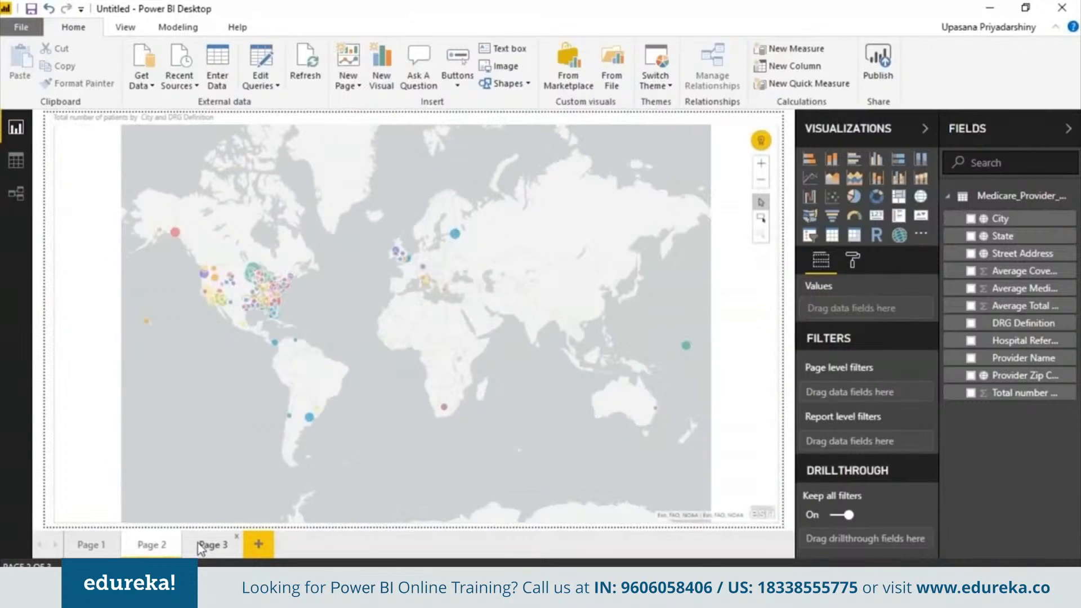
click(761, 165)
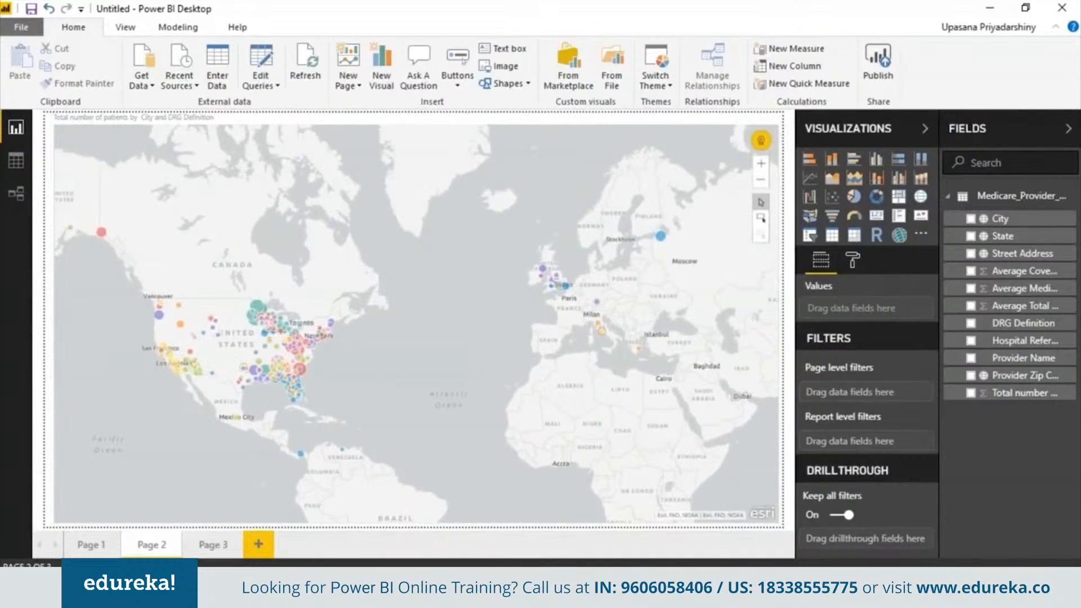
click(213, 545)
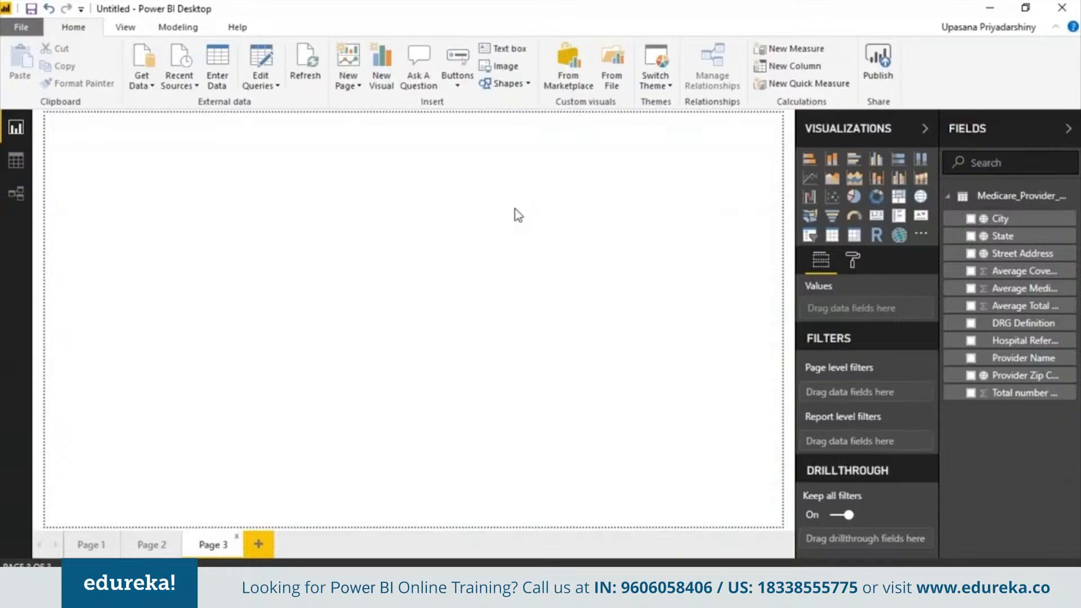
- Add a page-filling 100% stacked bar chart of Average Total Payments by City, with DRG Definition legend
click(809, 196)
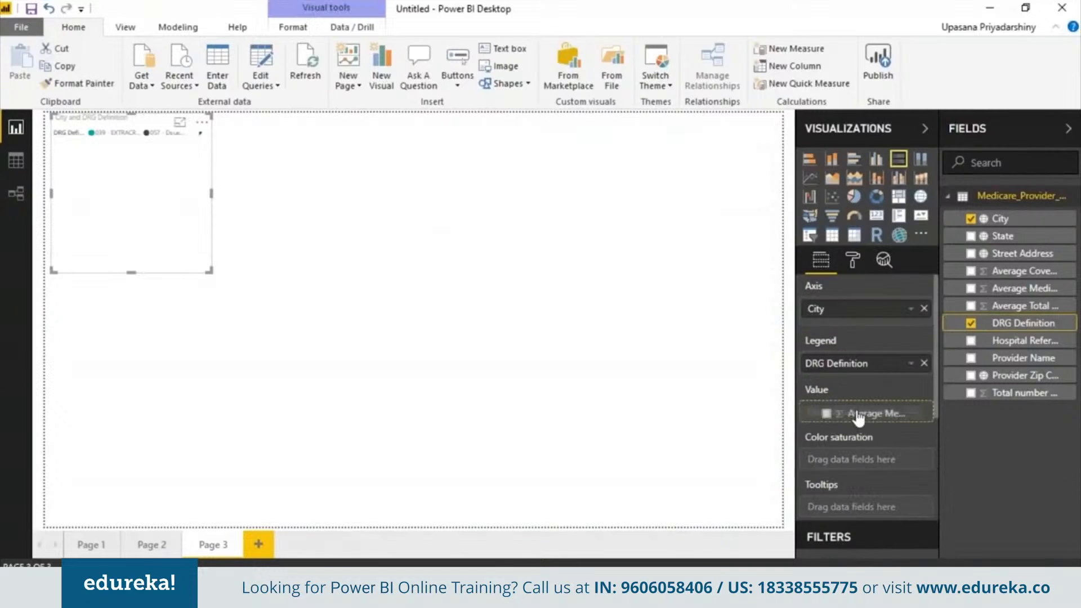
drag(1024, 288, 856, 412)
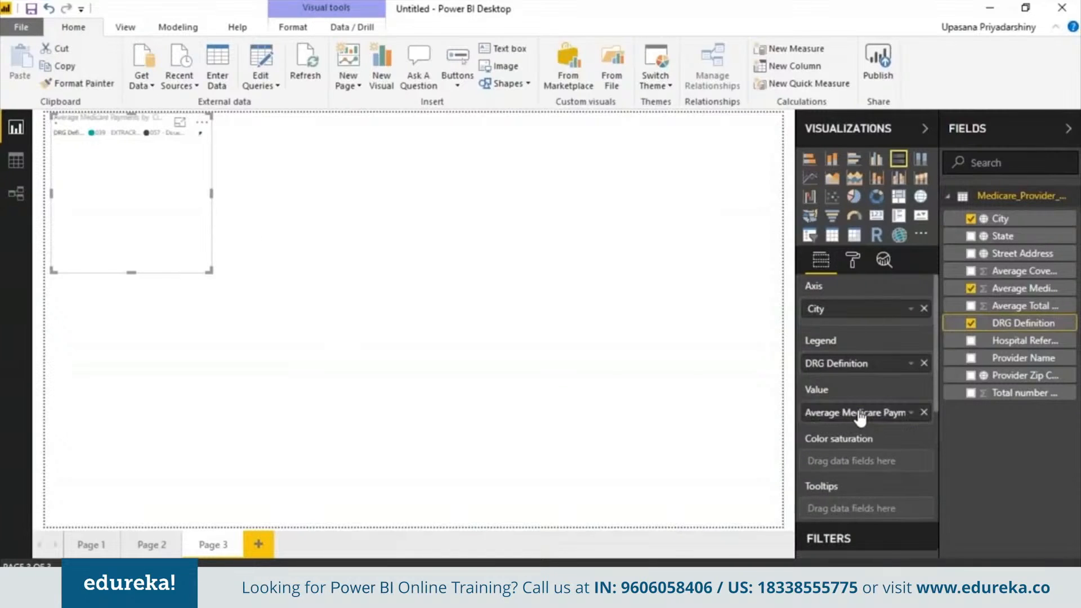
drag(410, 480, 776, 542)
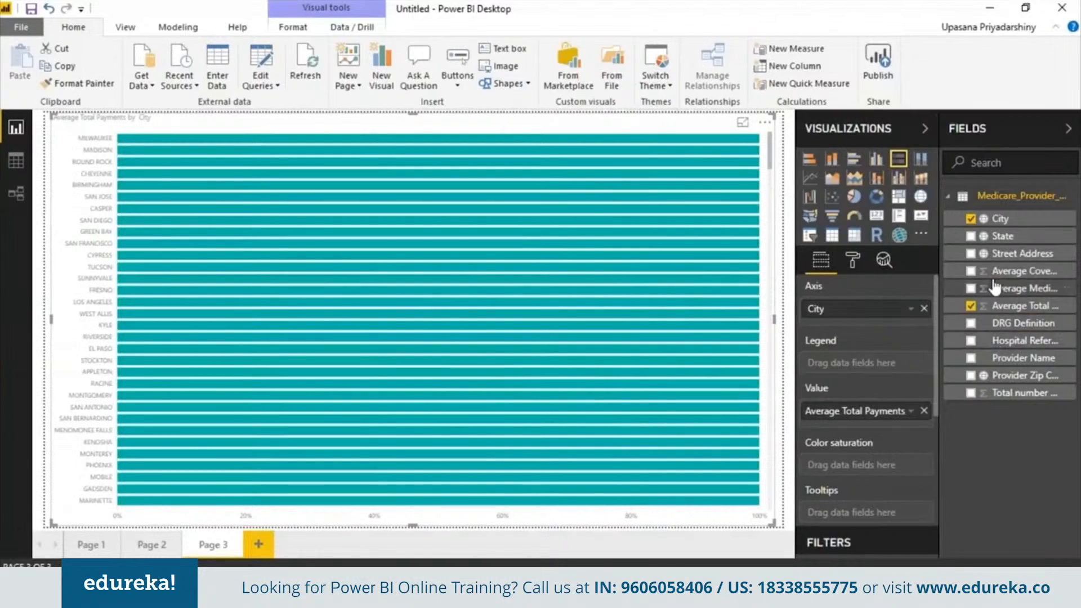
drag(1014, 323, 856, 363)
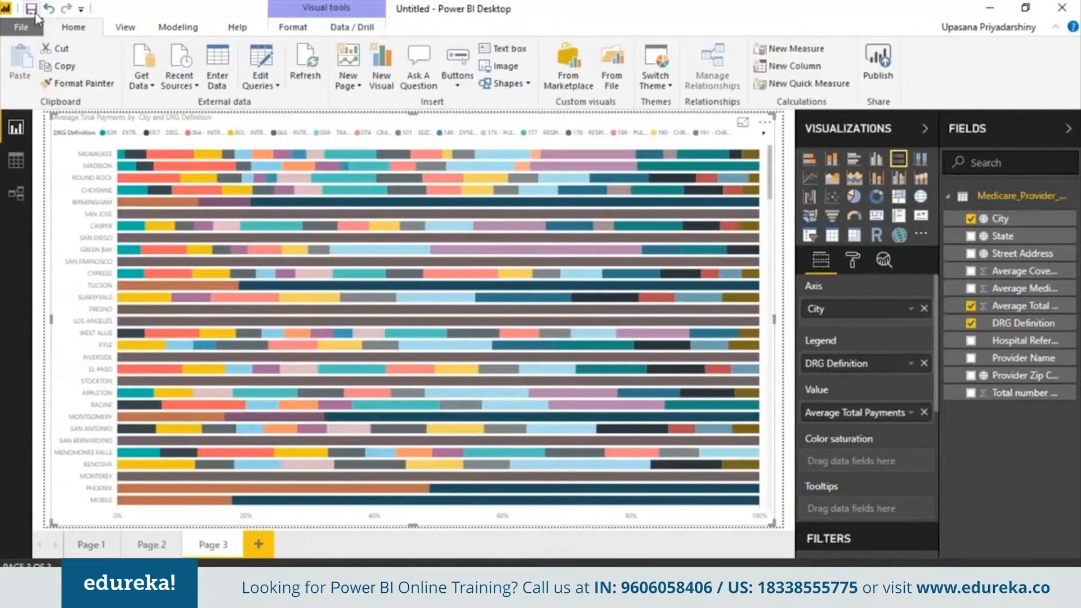
click(21, 28)
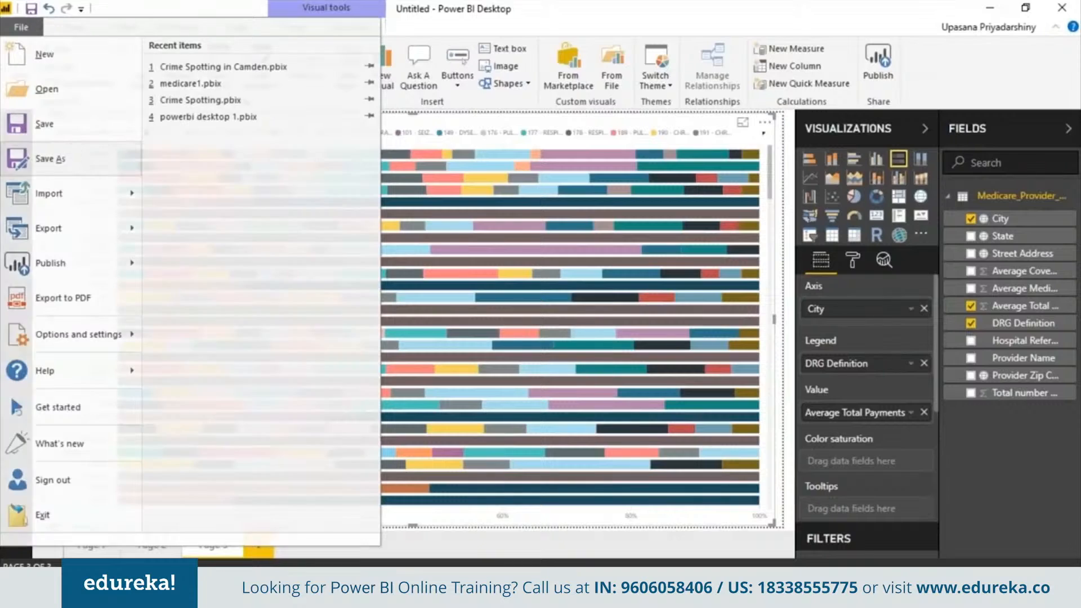
- Save the report as 'Medicare dashboard'
click(56, 158)
text(Medic)
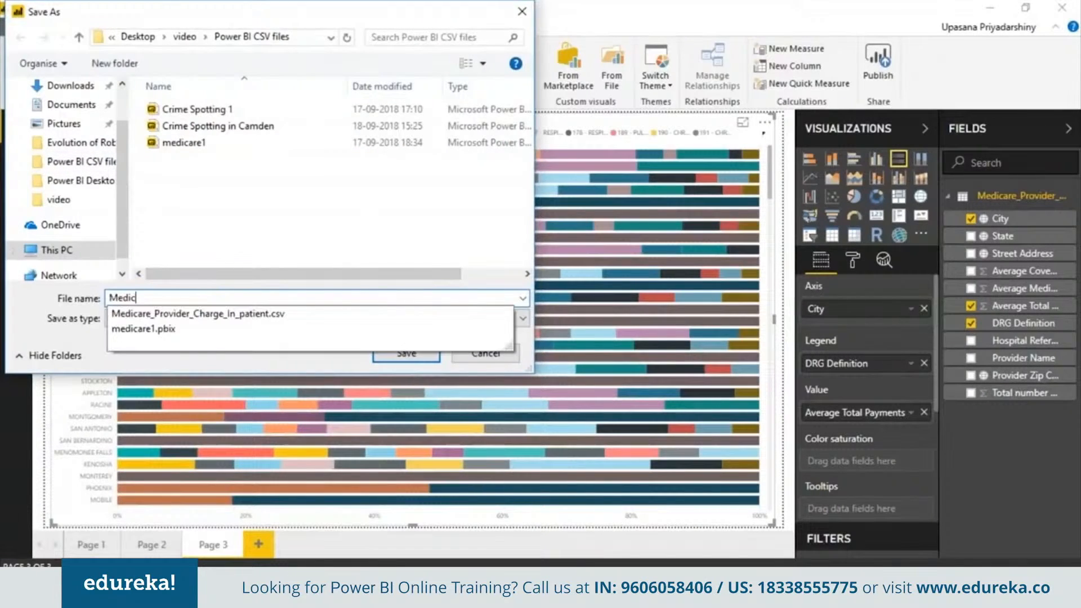
text(are dashboard)
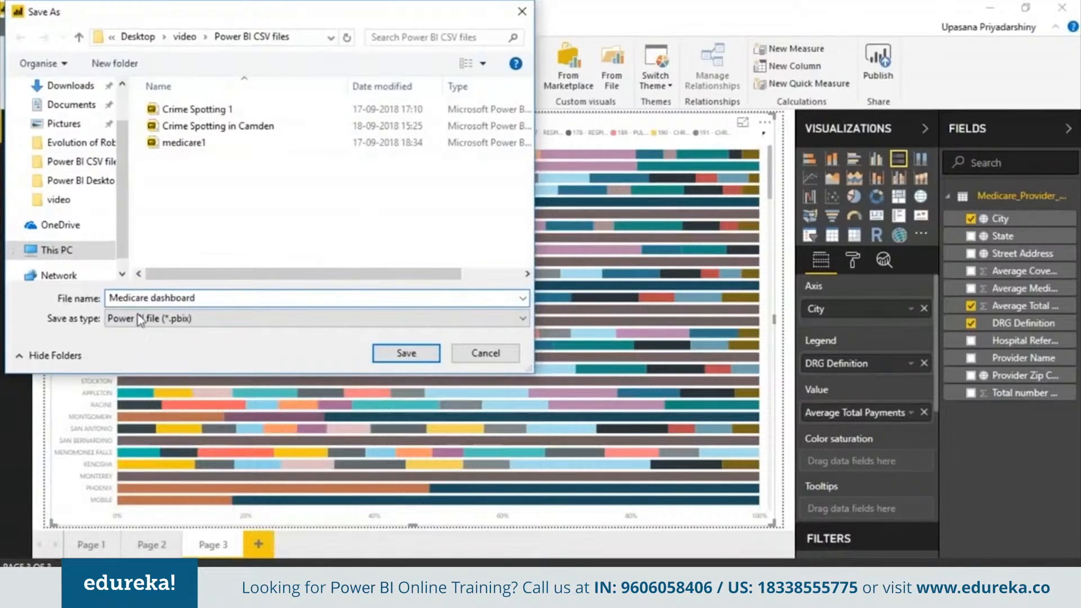
click(406, 353)
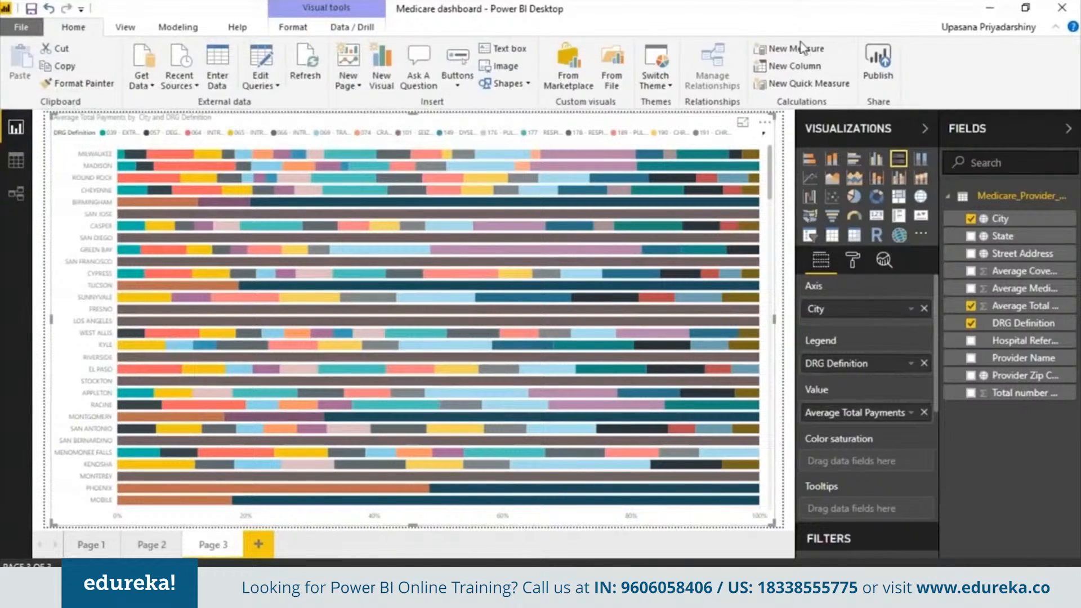
- Publish the report to My workspace and open it in the Power BI service
click(878, 63)
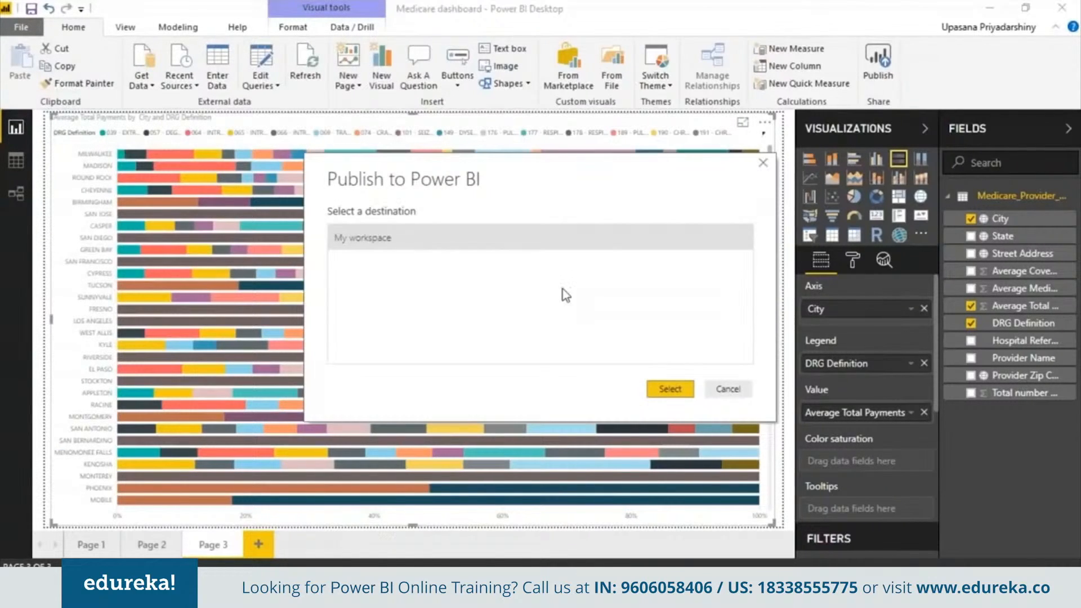
click(670, 389)
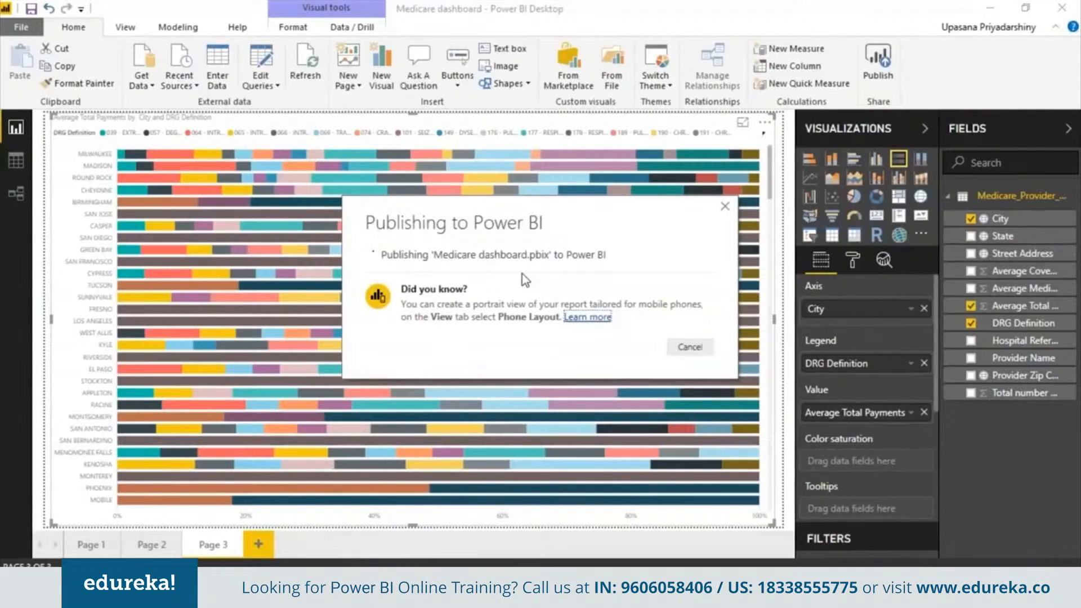
click(522, 277)
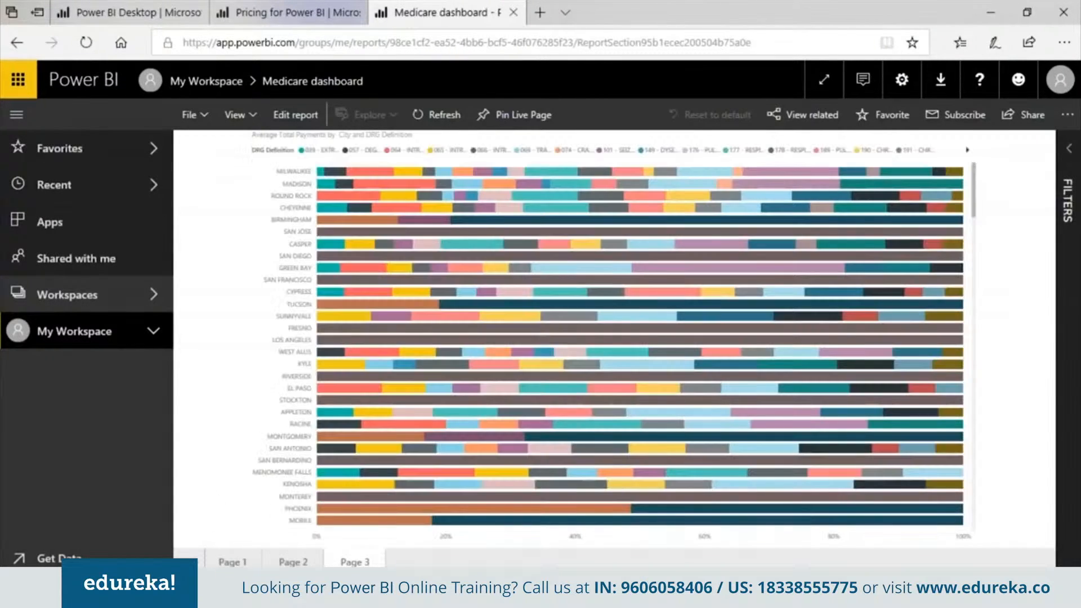
click(232, 562)
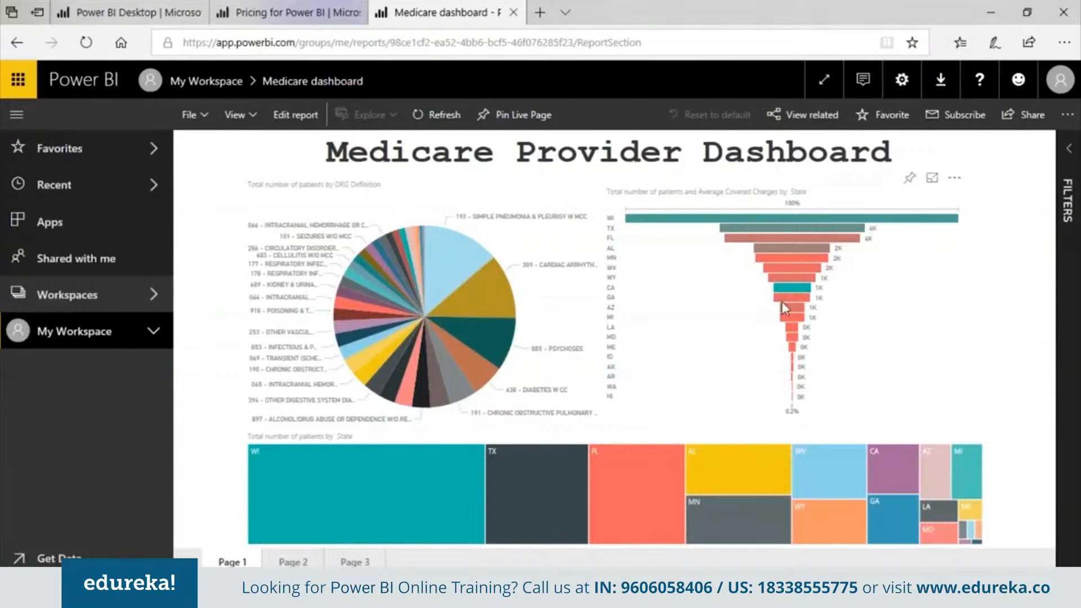
click(363, 491)
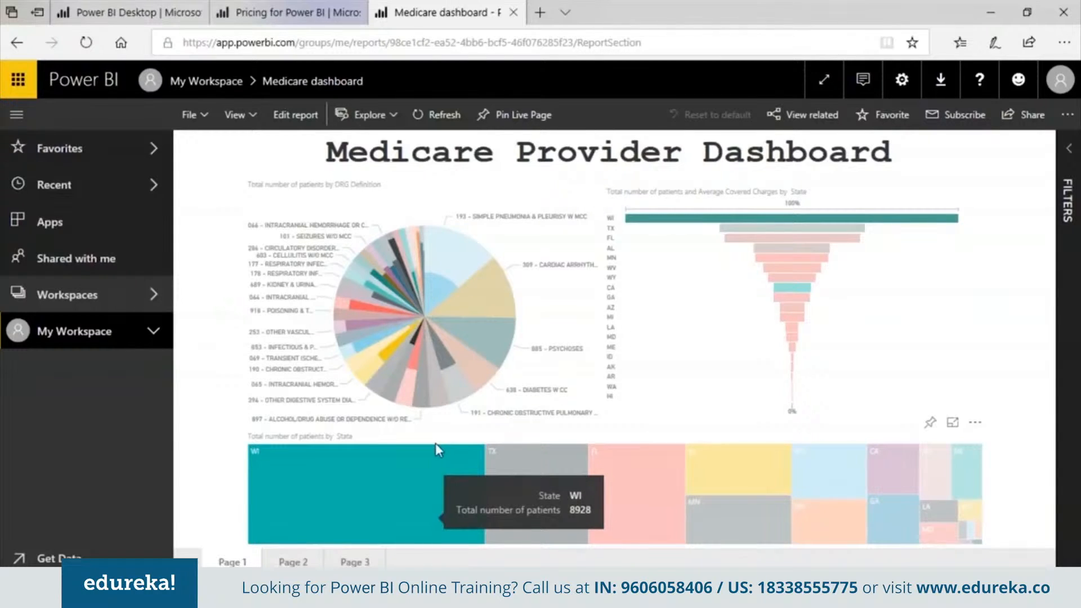
click(293, 562)
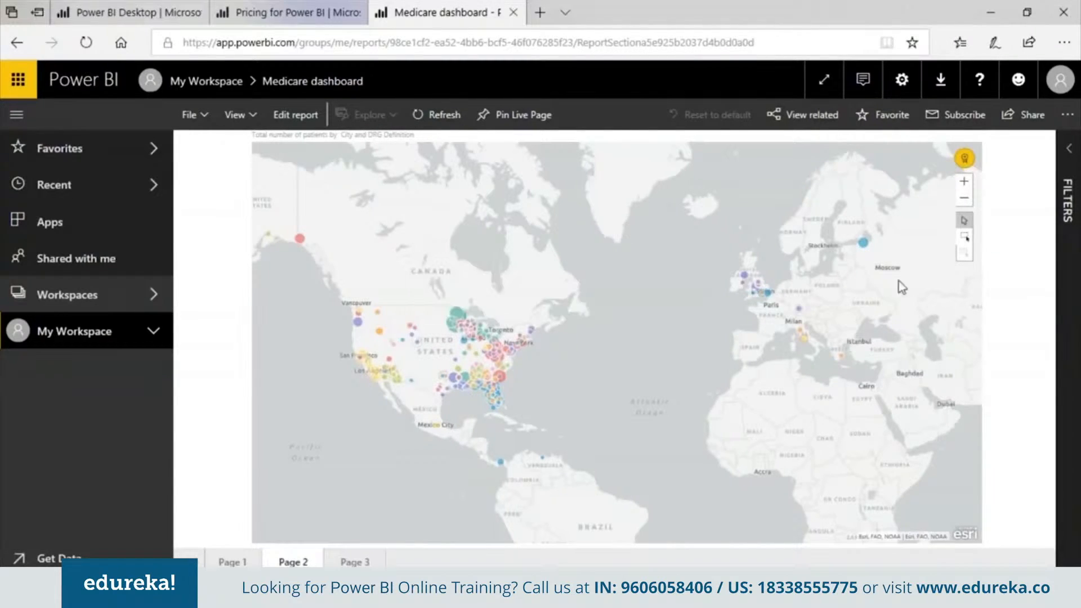
mouse_move(501, 369)
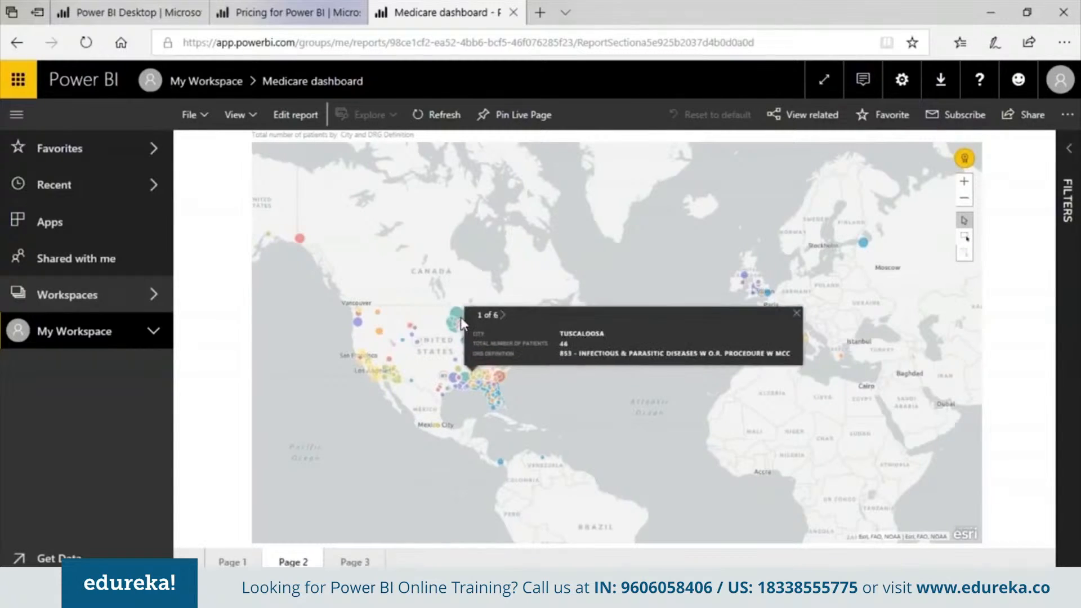
click(355, 560)
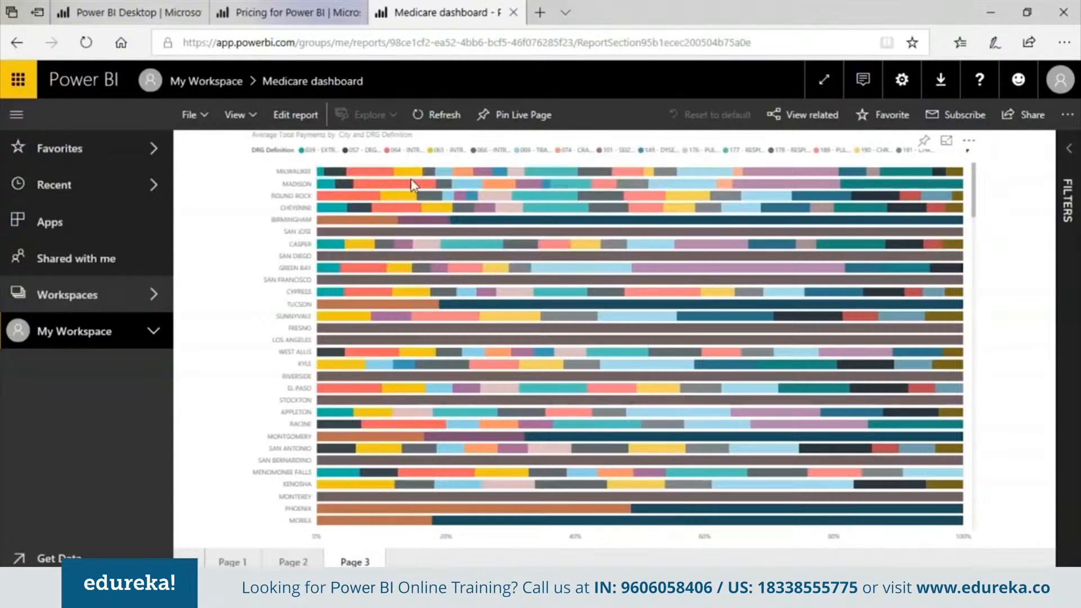